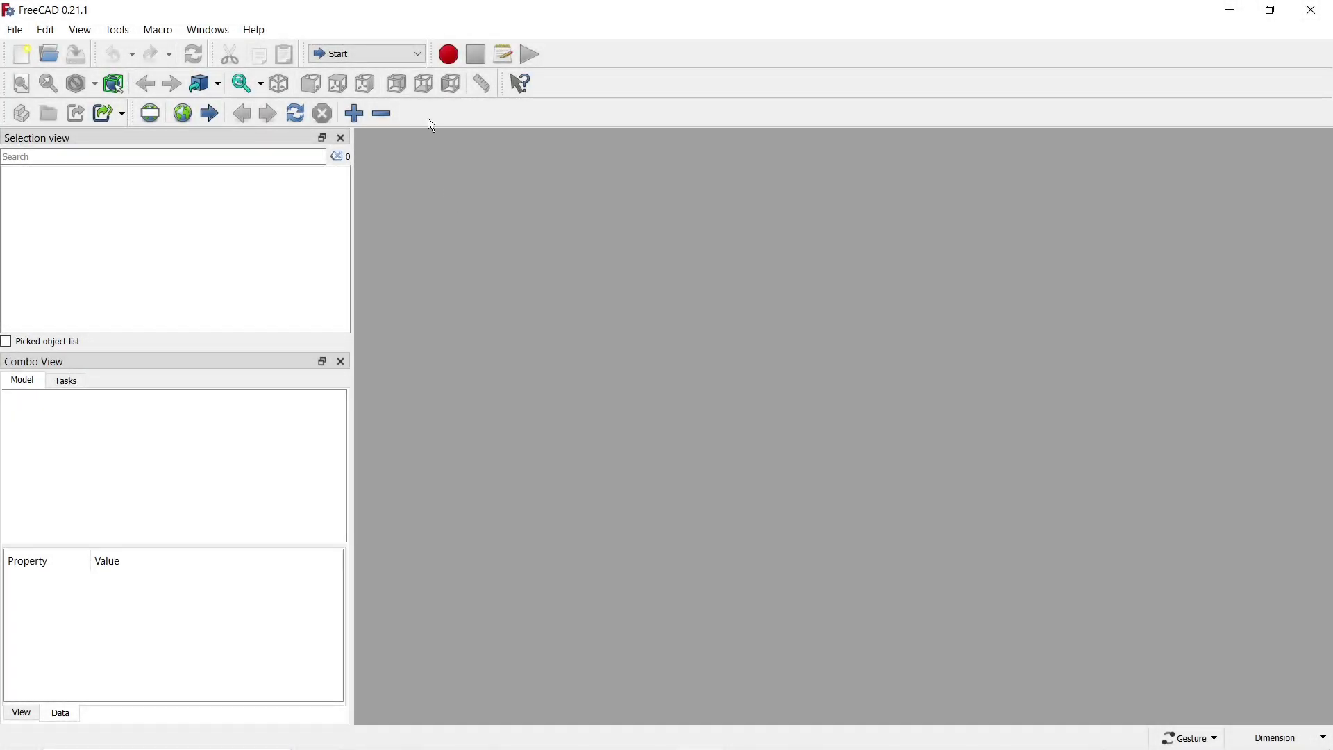
Step: Switch to the Part Design workbench and start a new empty Unnamed document
left_click(410, 54)
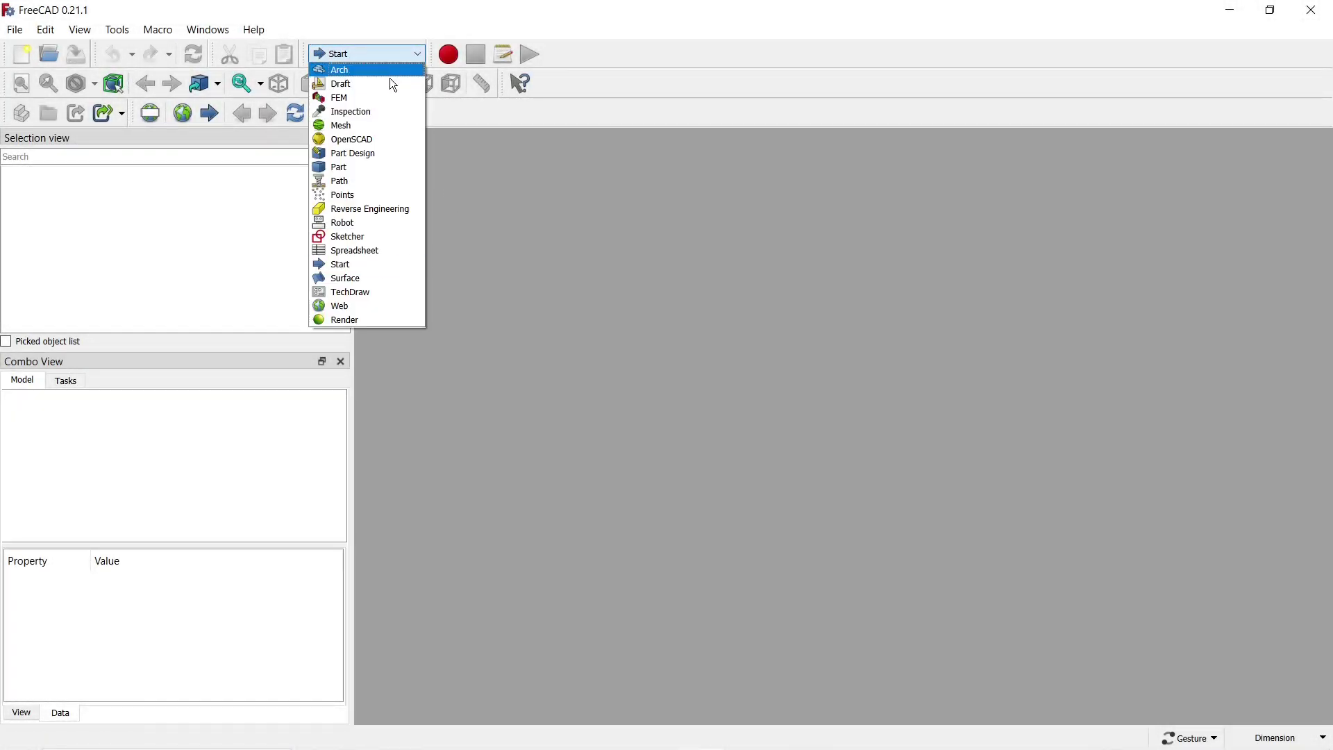
left_click(357, 153)
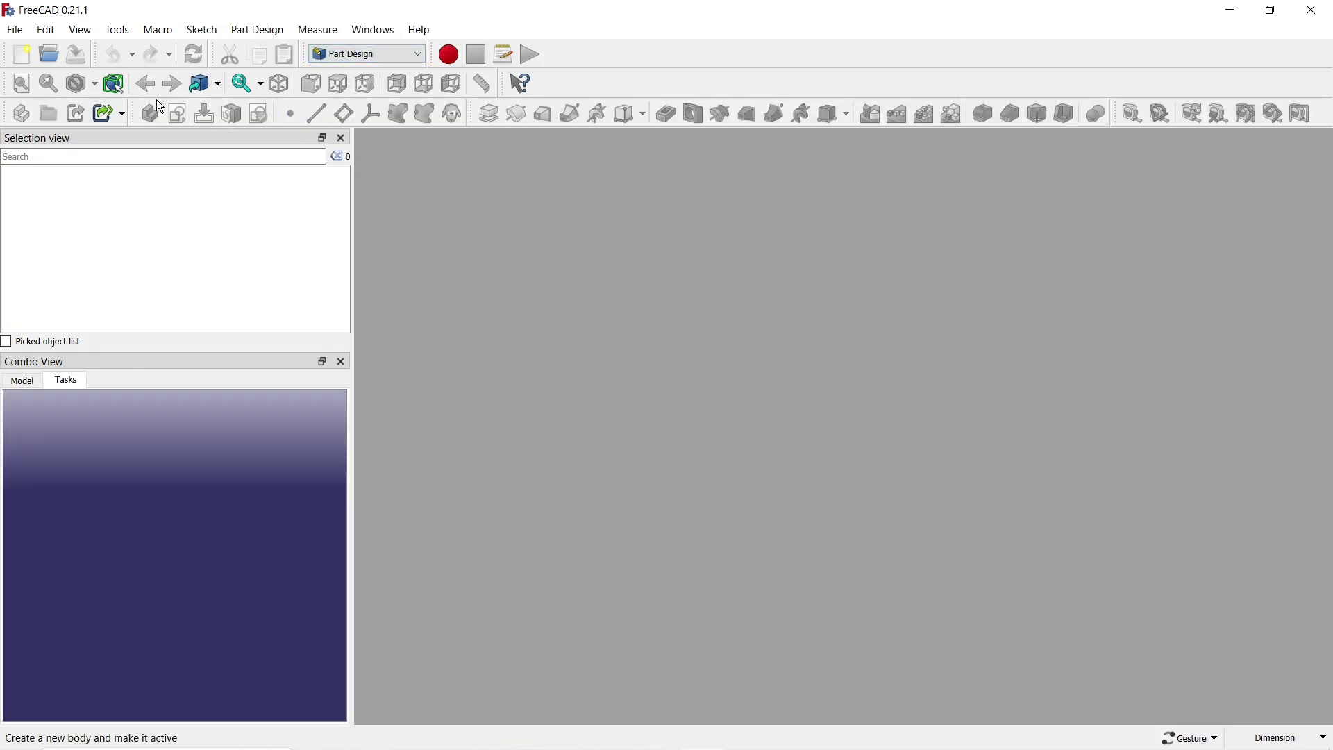
left_click(25, 57)
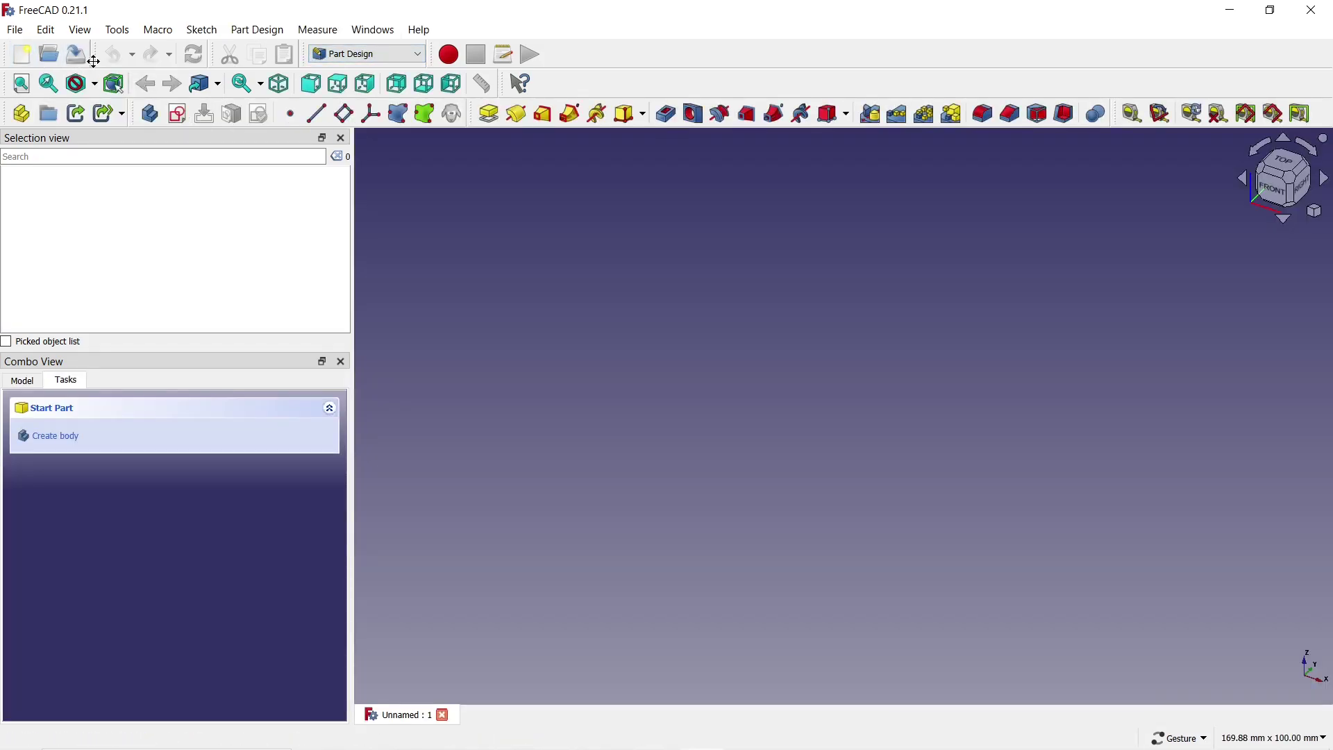
Step: Start a sketch on the XY plane and draw a rectangle from the origin
left_click(180, 114)
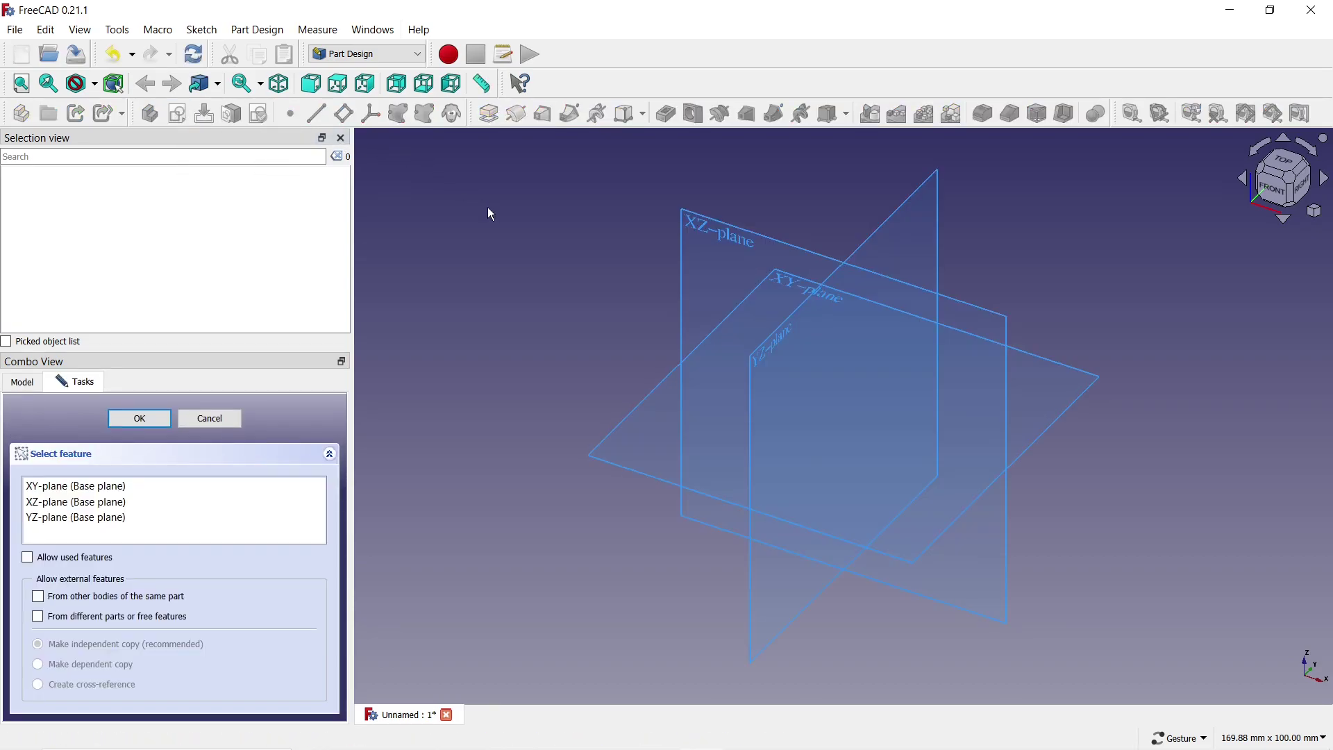
left_click(649, 394)
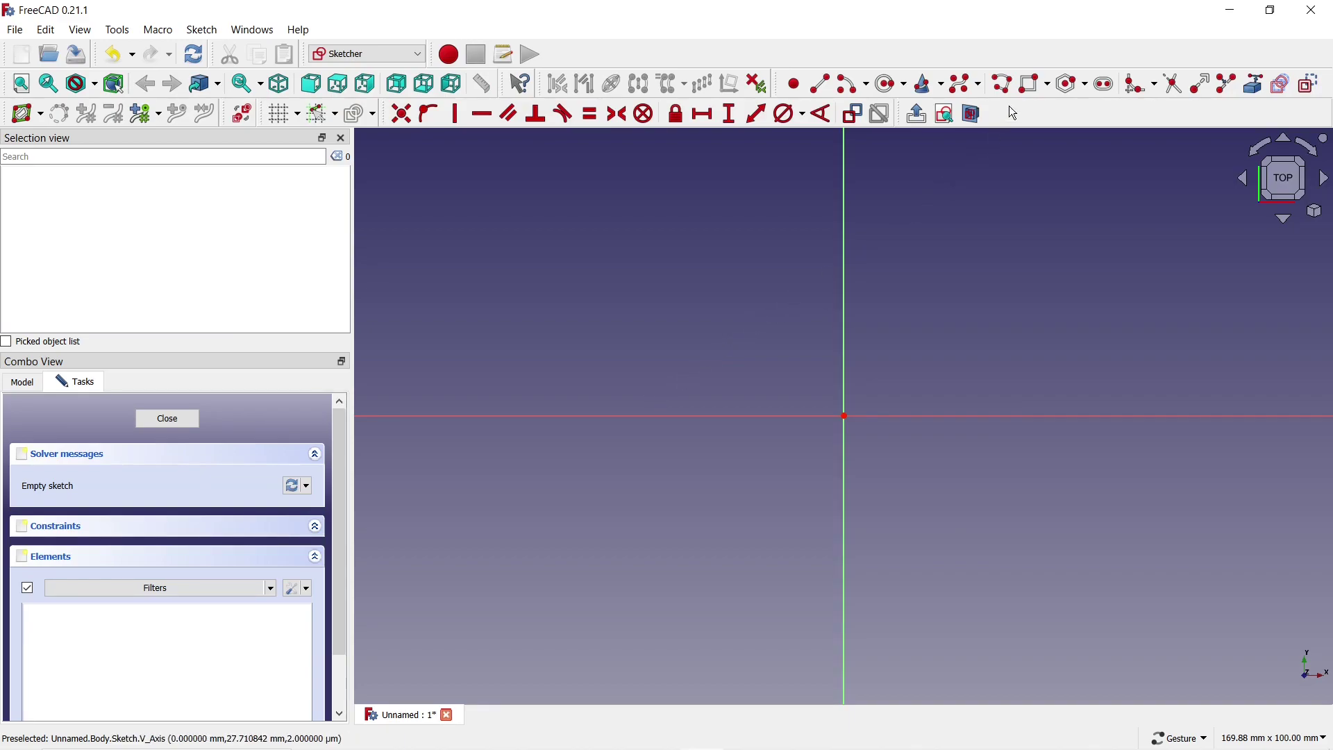
left_click(1034, 85)
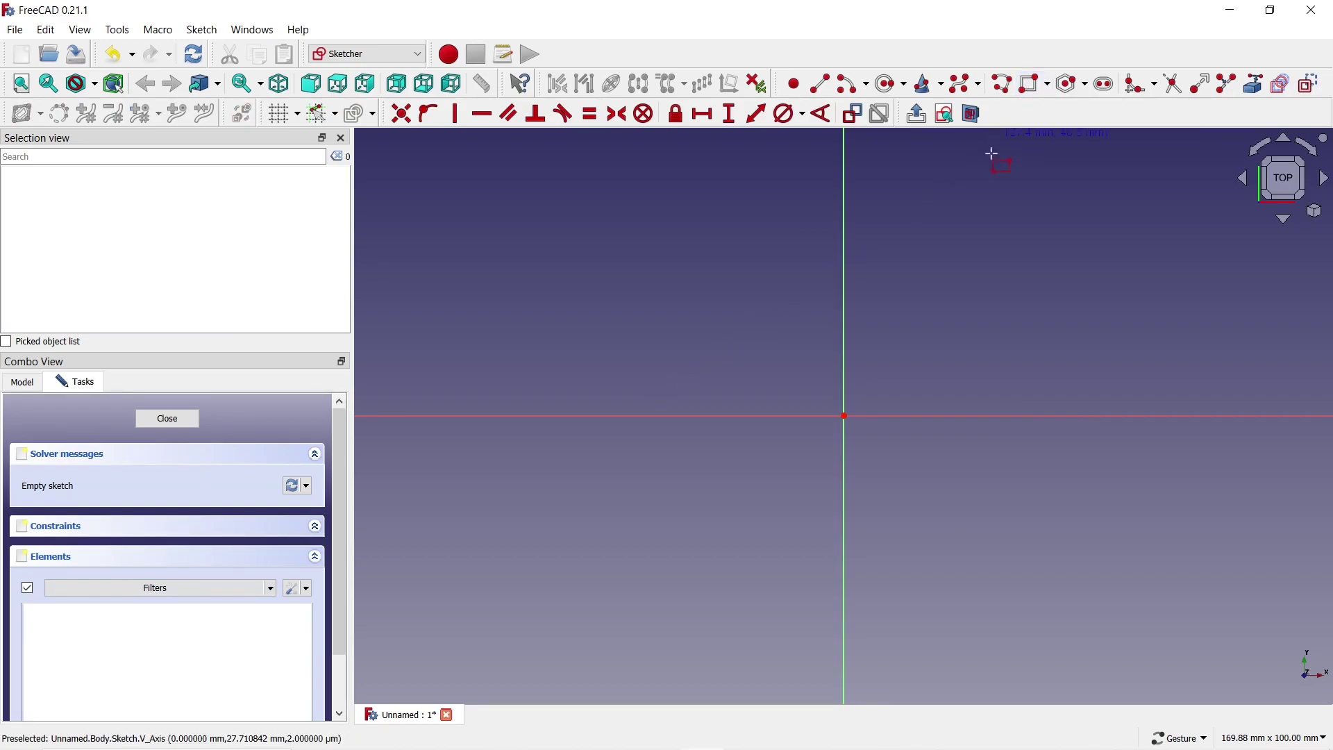
left_click(845, 416)
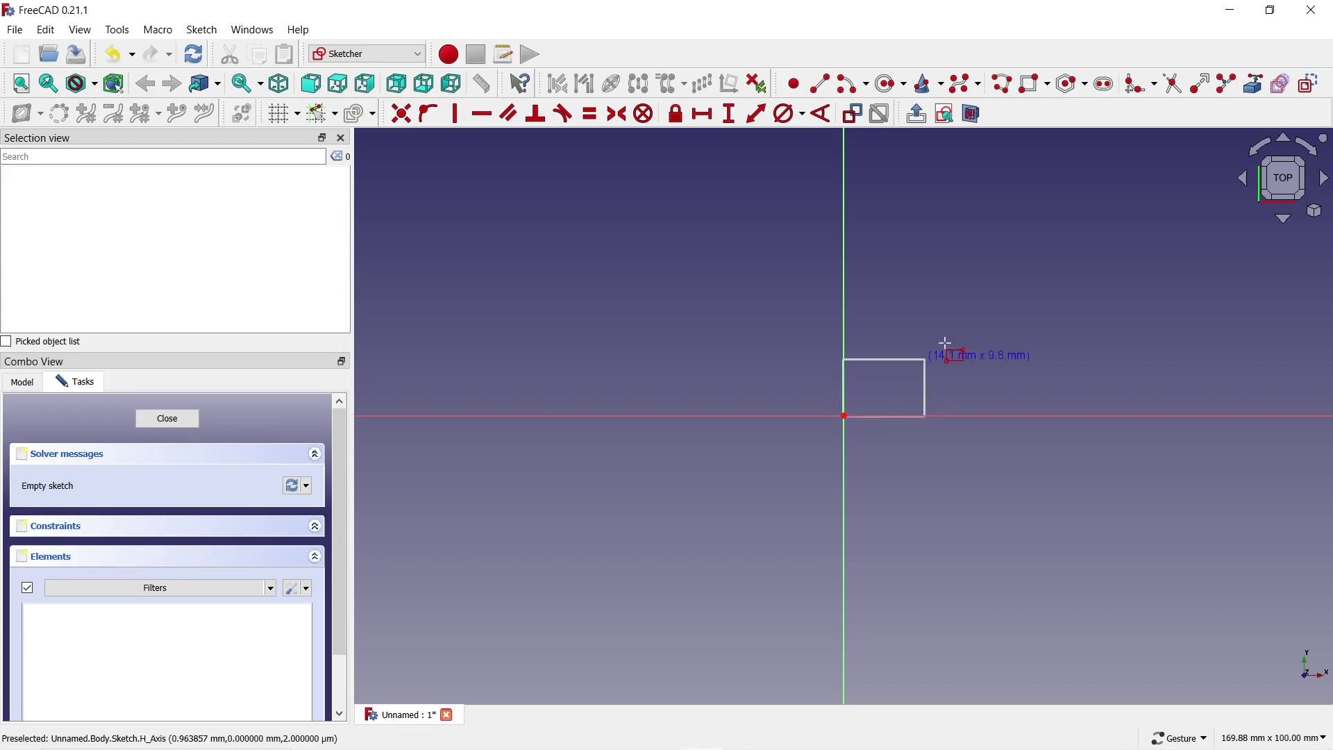
left_click(1118, 192)
scroll(1163, 158, "up", 4)
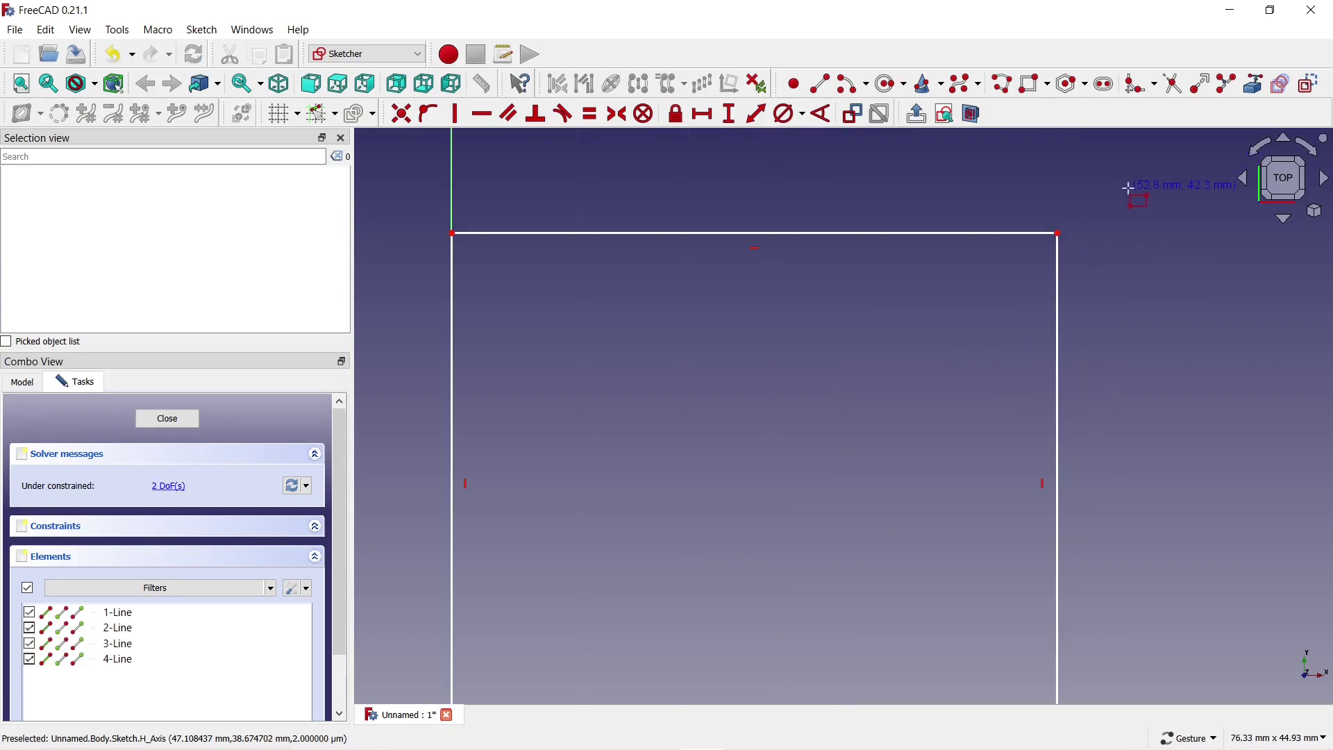
Step: Give the rectangle's top edge a 100 mm horizontal distance constraint
left_click(703, 112)
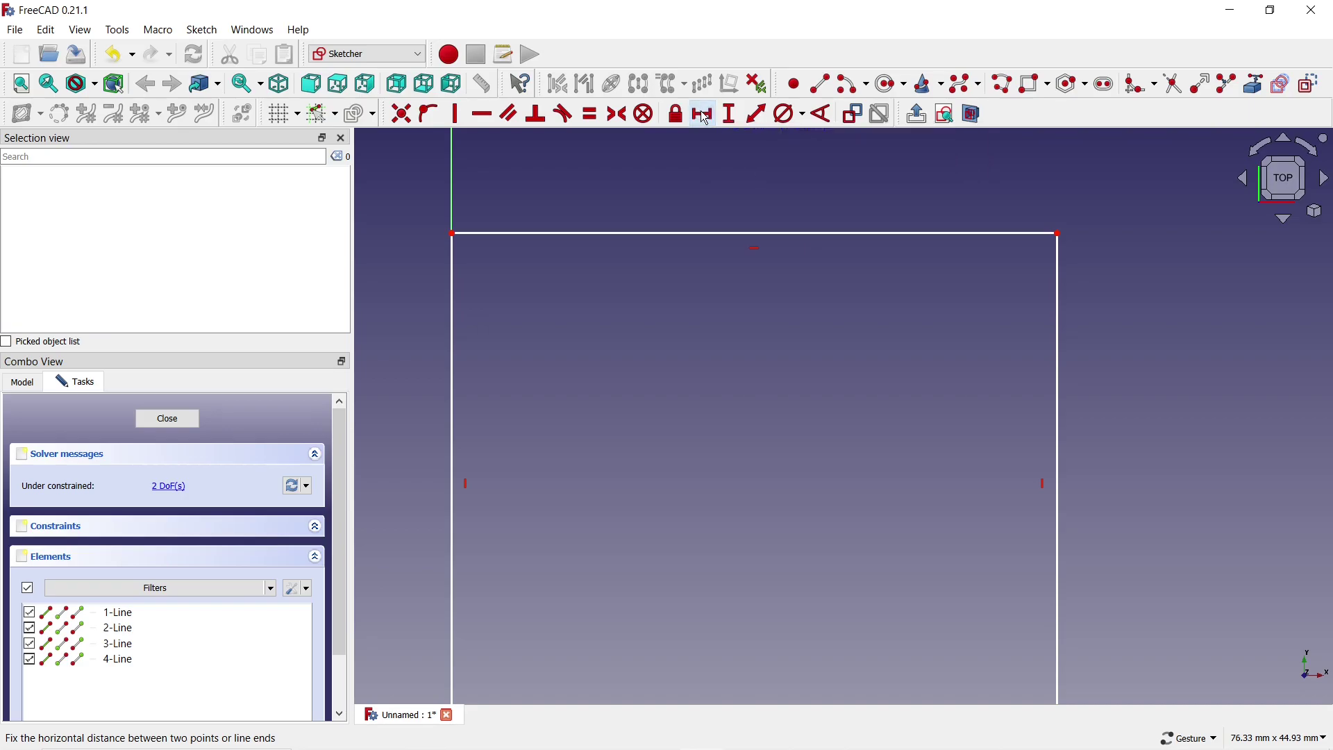
left_click(675, 234)
type("100")
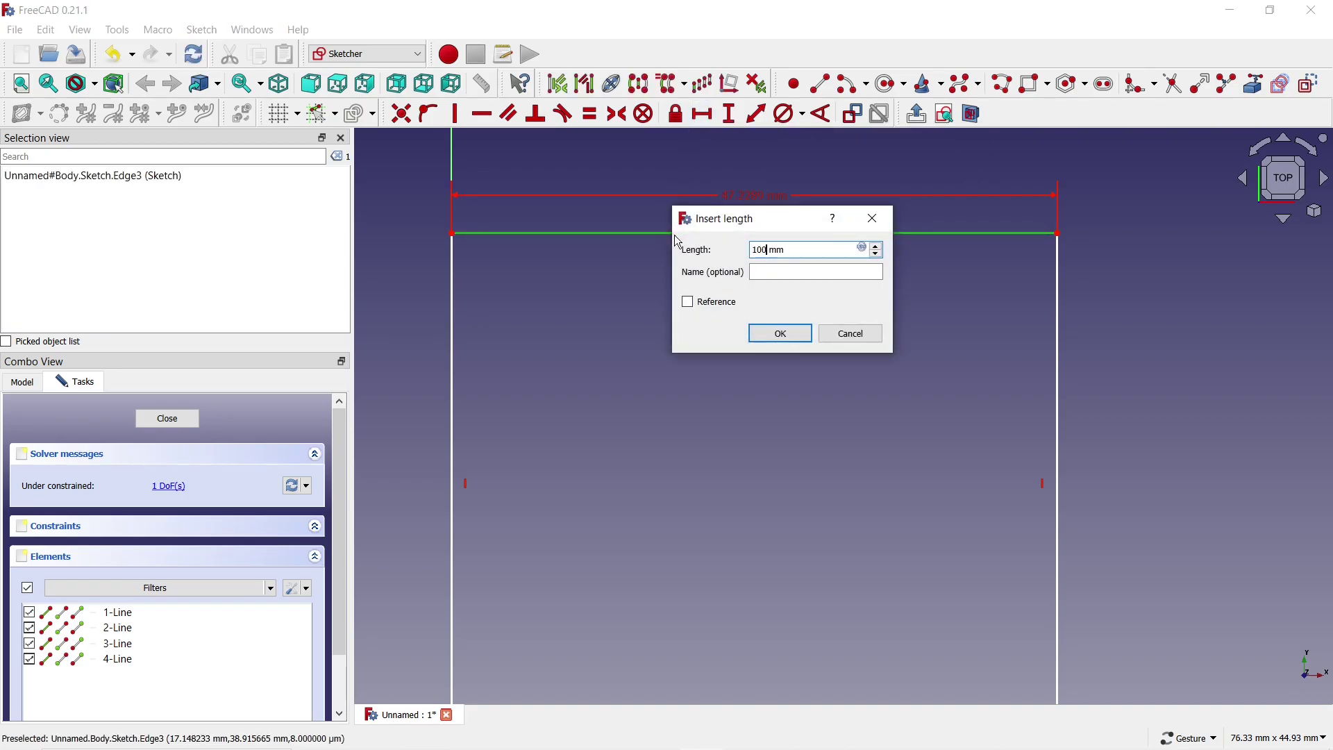
left_click(764, 335)
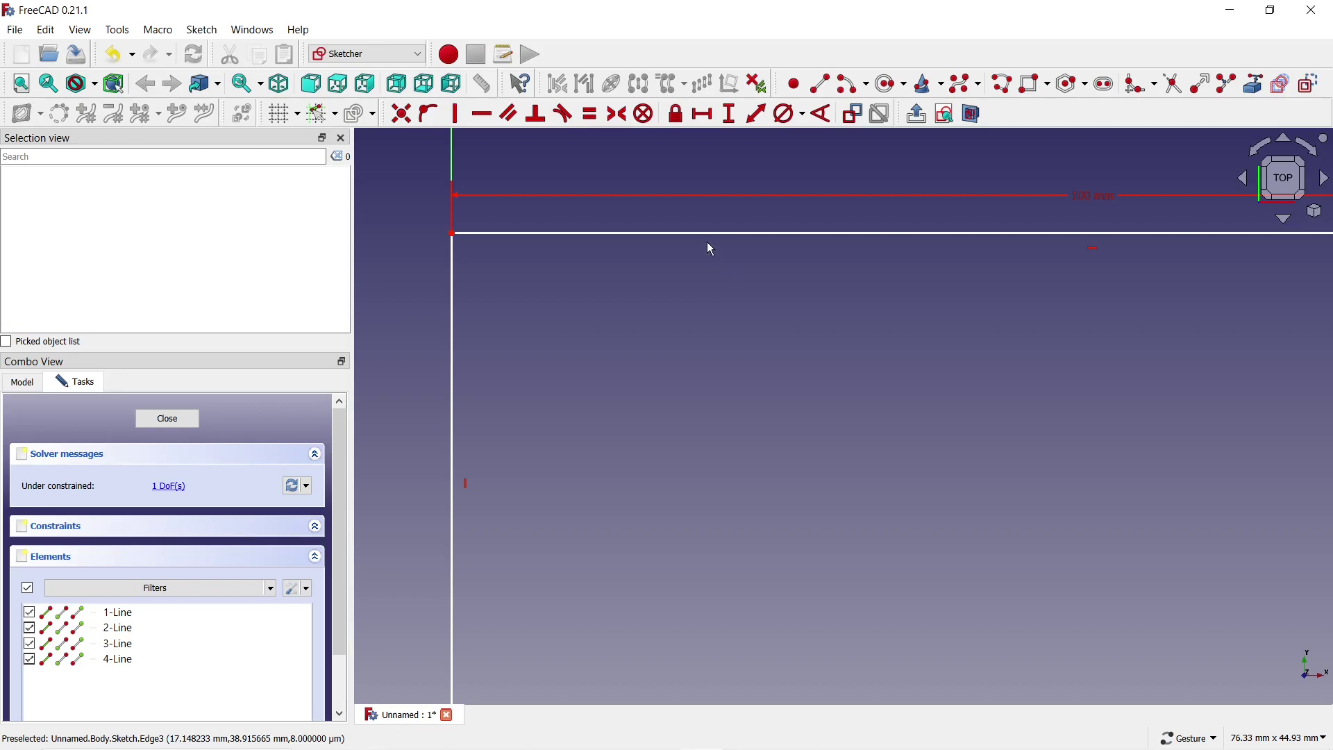
Step: Make the left edge equal to the top edge, then close the sketch
left_click(591, 119)
left_click(515, 234)
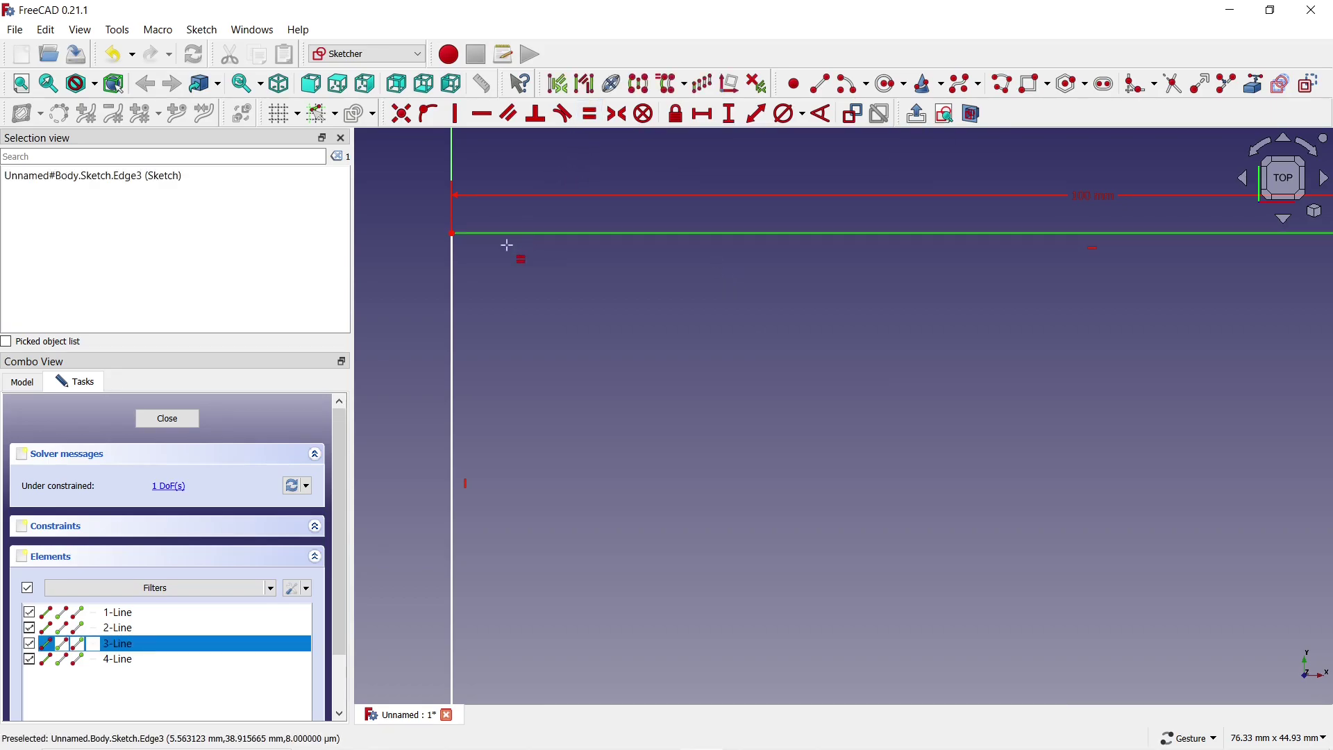
left_click(455, 266)
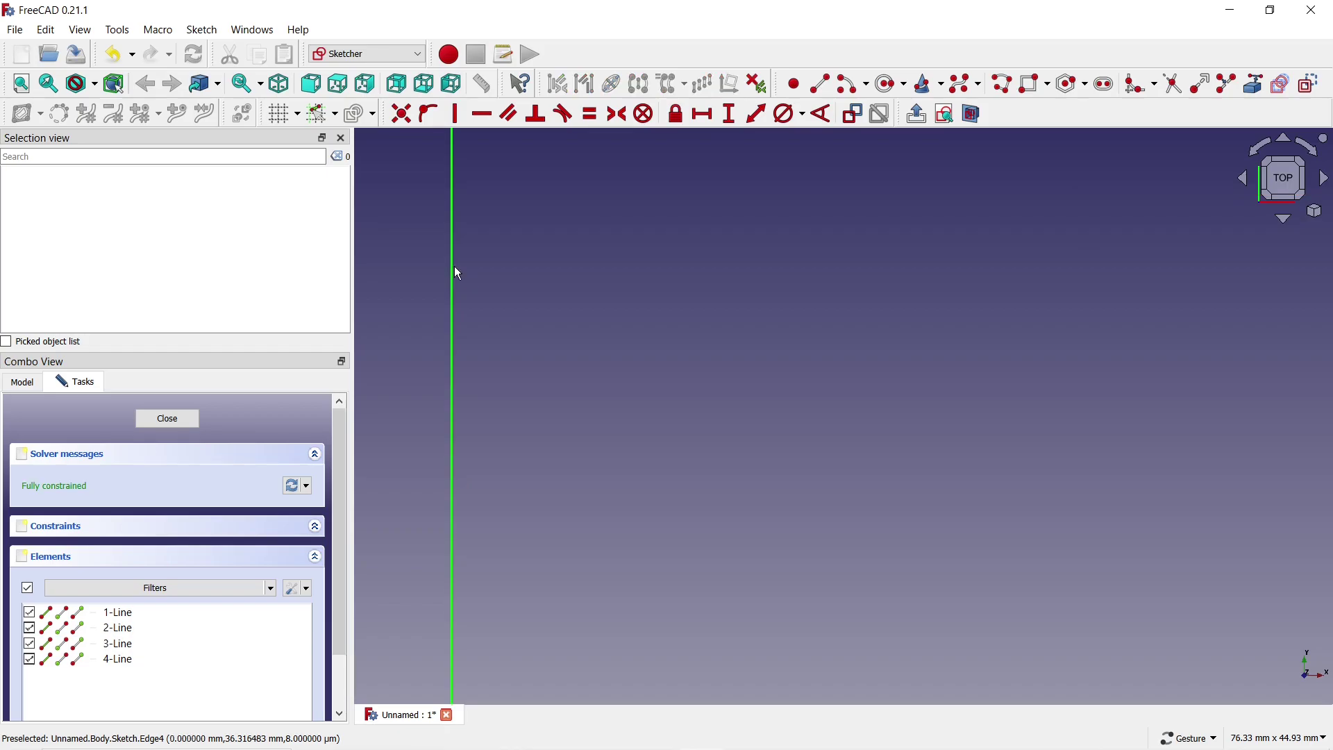
scroll(530, 322, "down", 3)
scroll(537, 337, "down", 2)
scroll(539, 360, "down", 3)
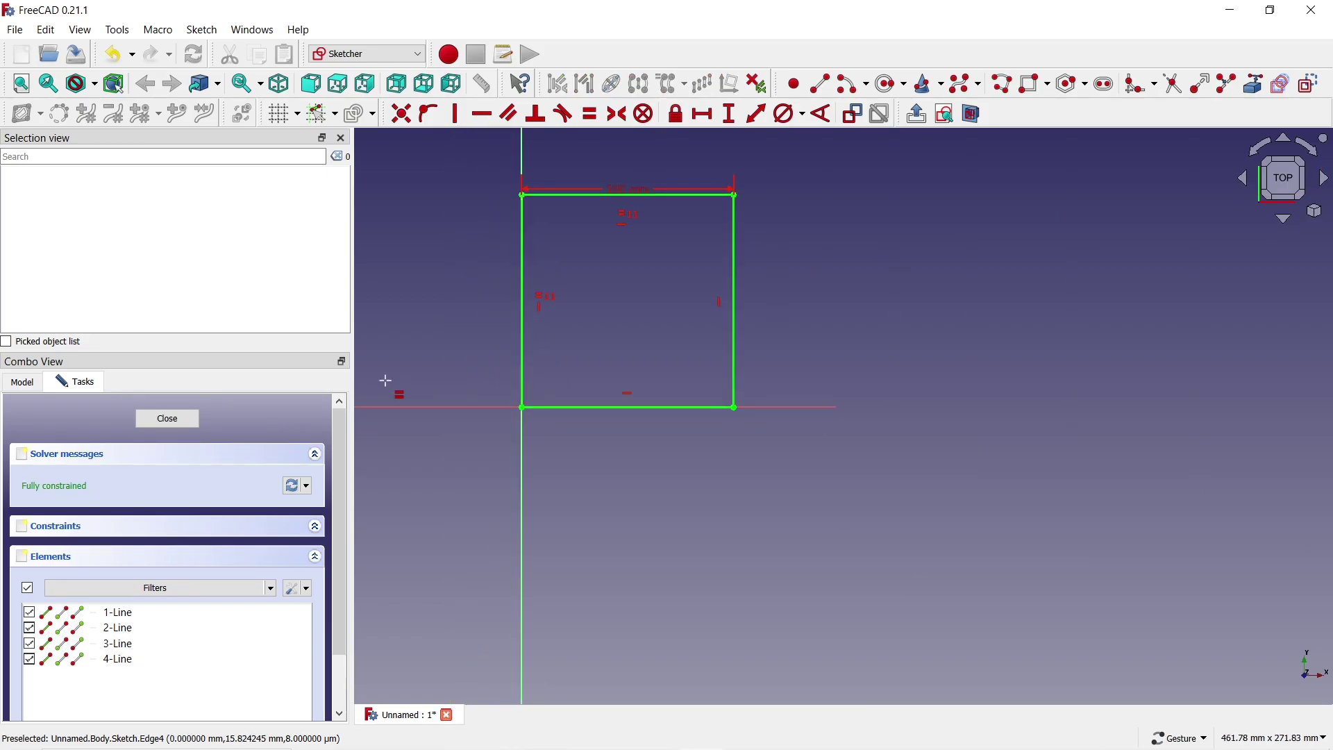
left_click(176, 419)
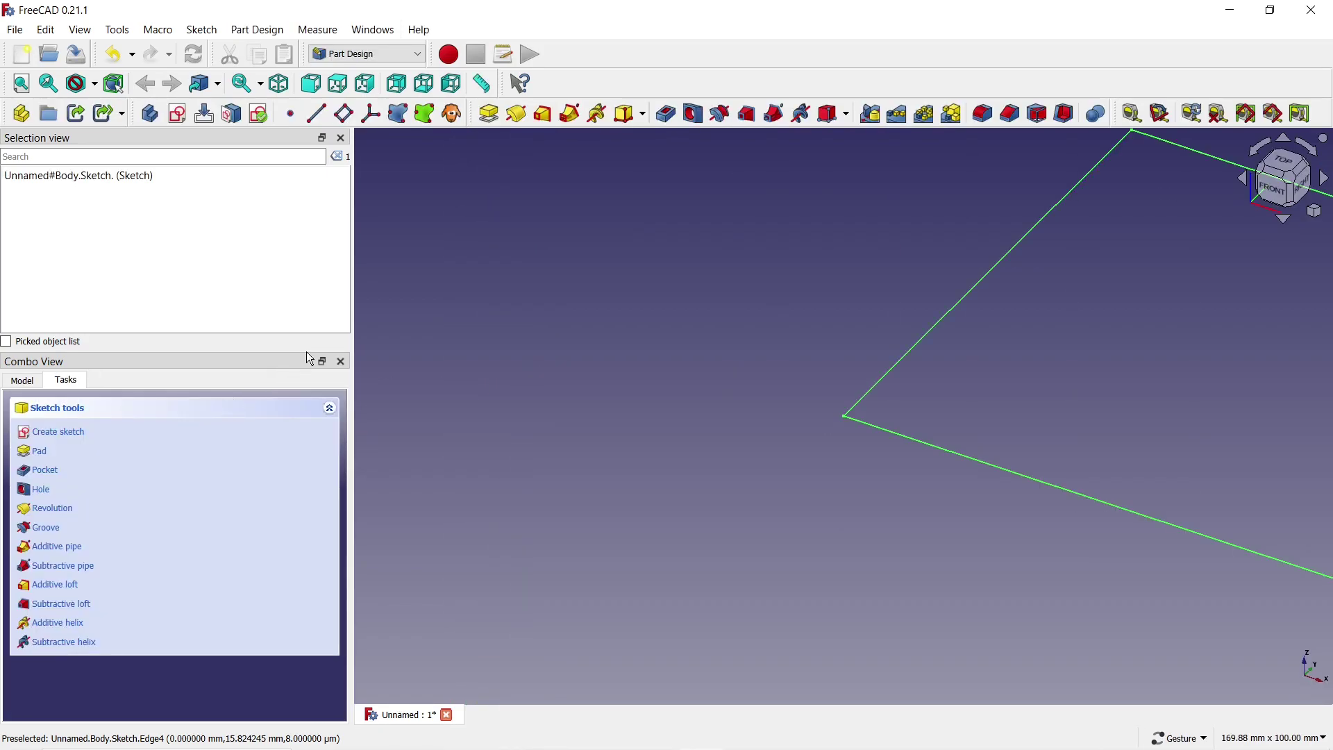
Step: Pad the square sketch into a thin plate about 2 mm thick
left_click(489, 115)
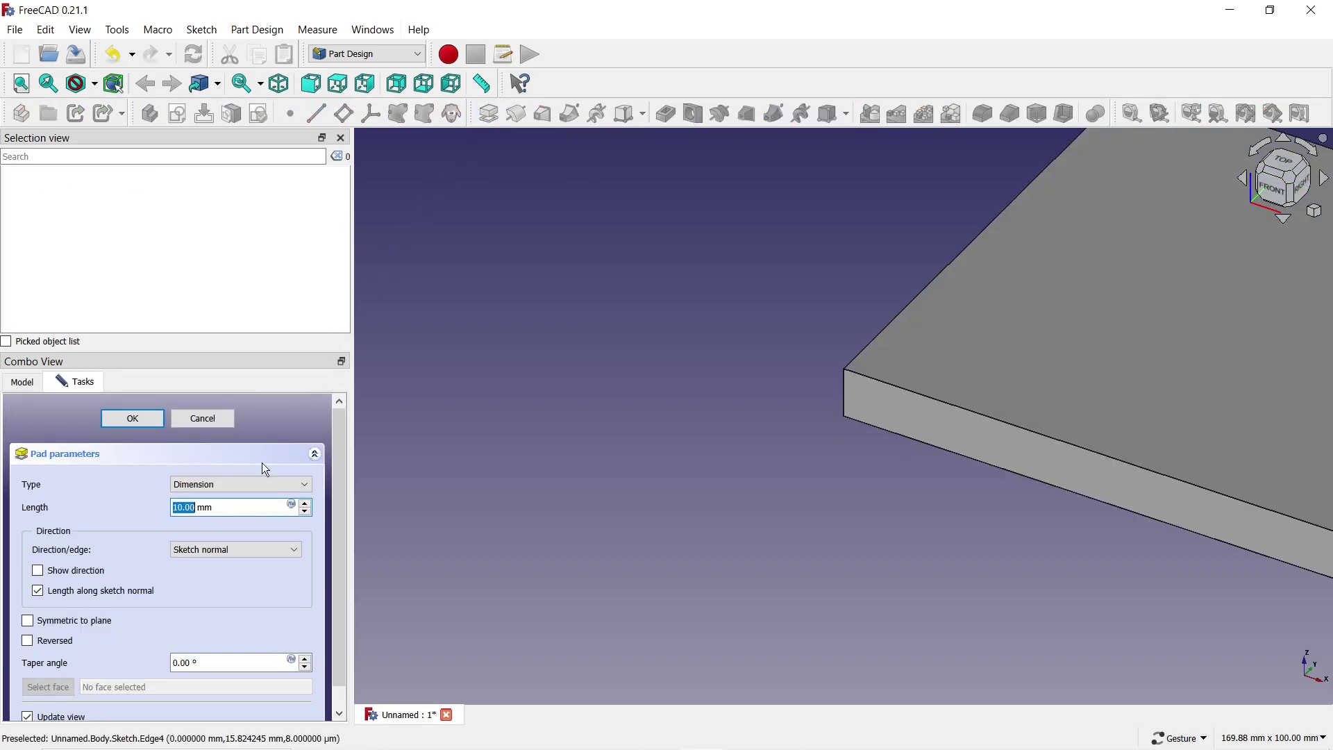
type("2.")
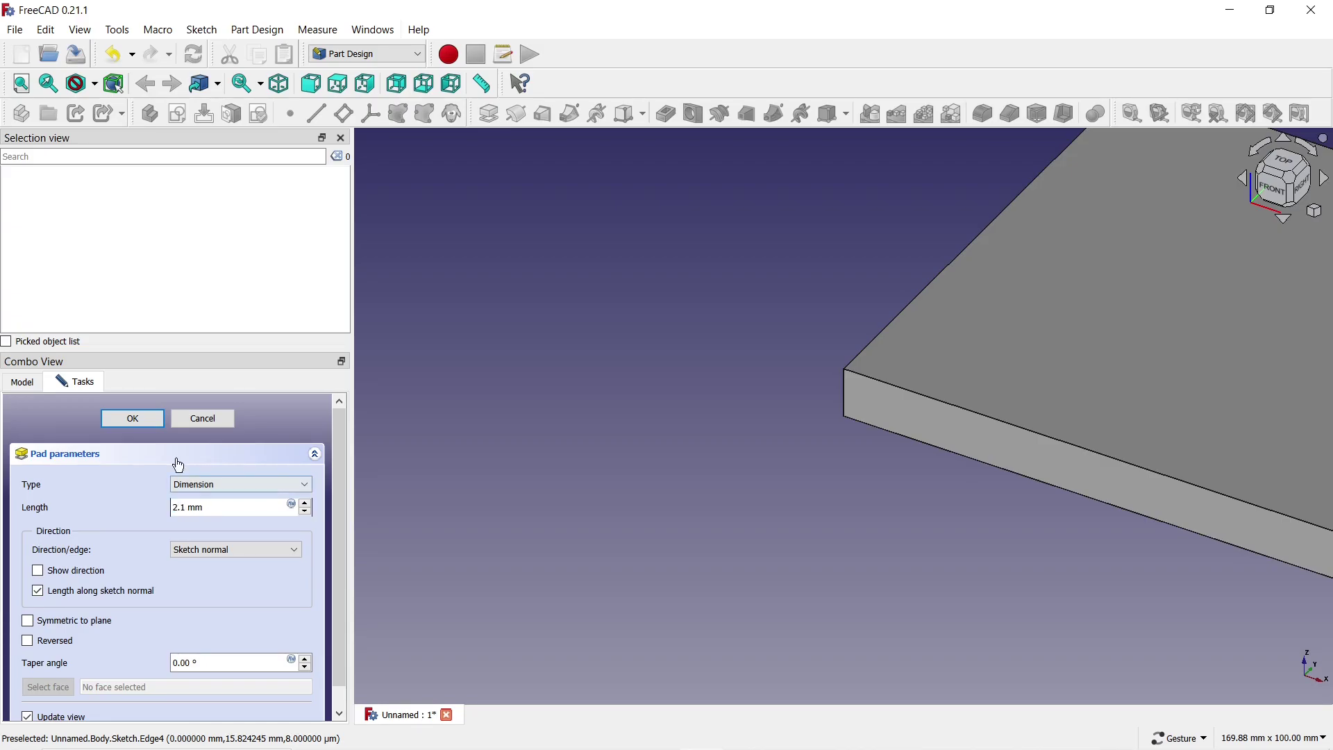
left_click(146, 420)
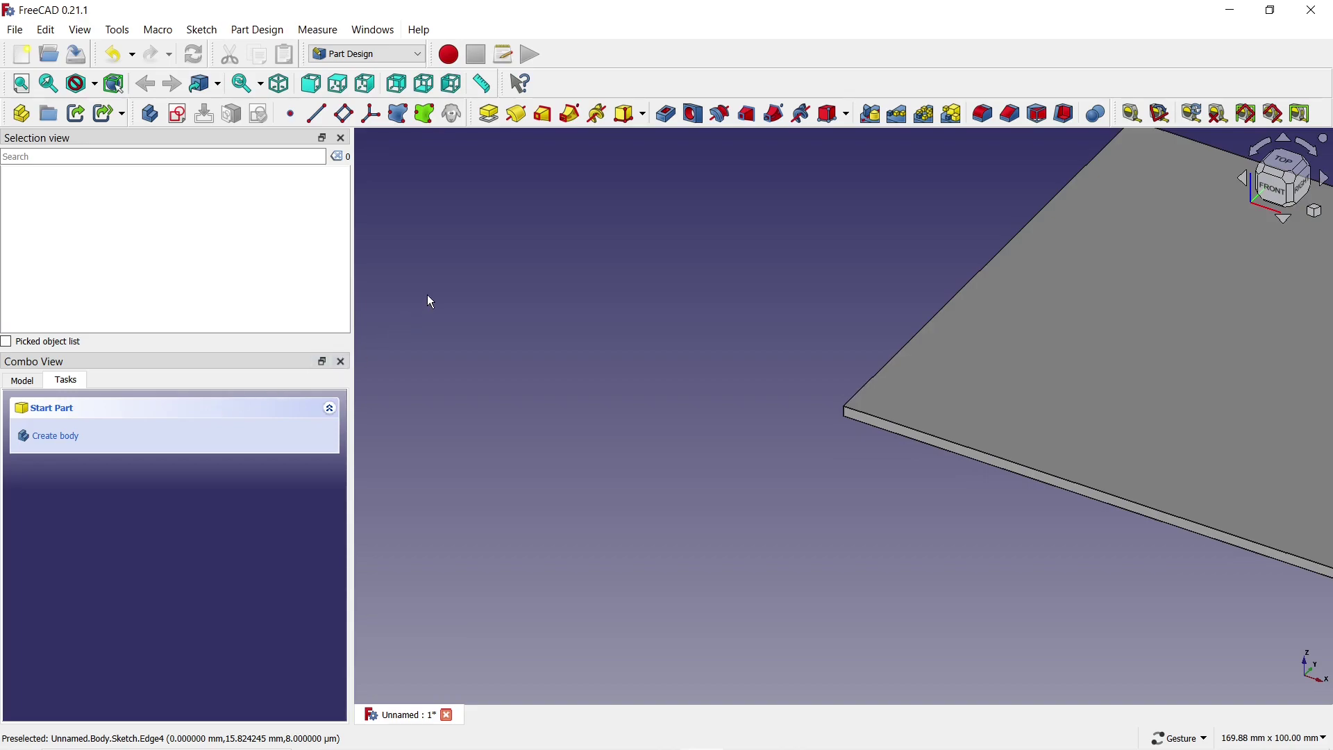
Step: Add an additive sphere attached to the plate's top face with a 10 mm radius
left_click(649, 118)
left_click(651, 179)
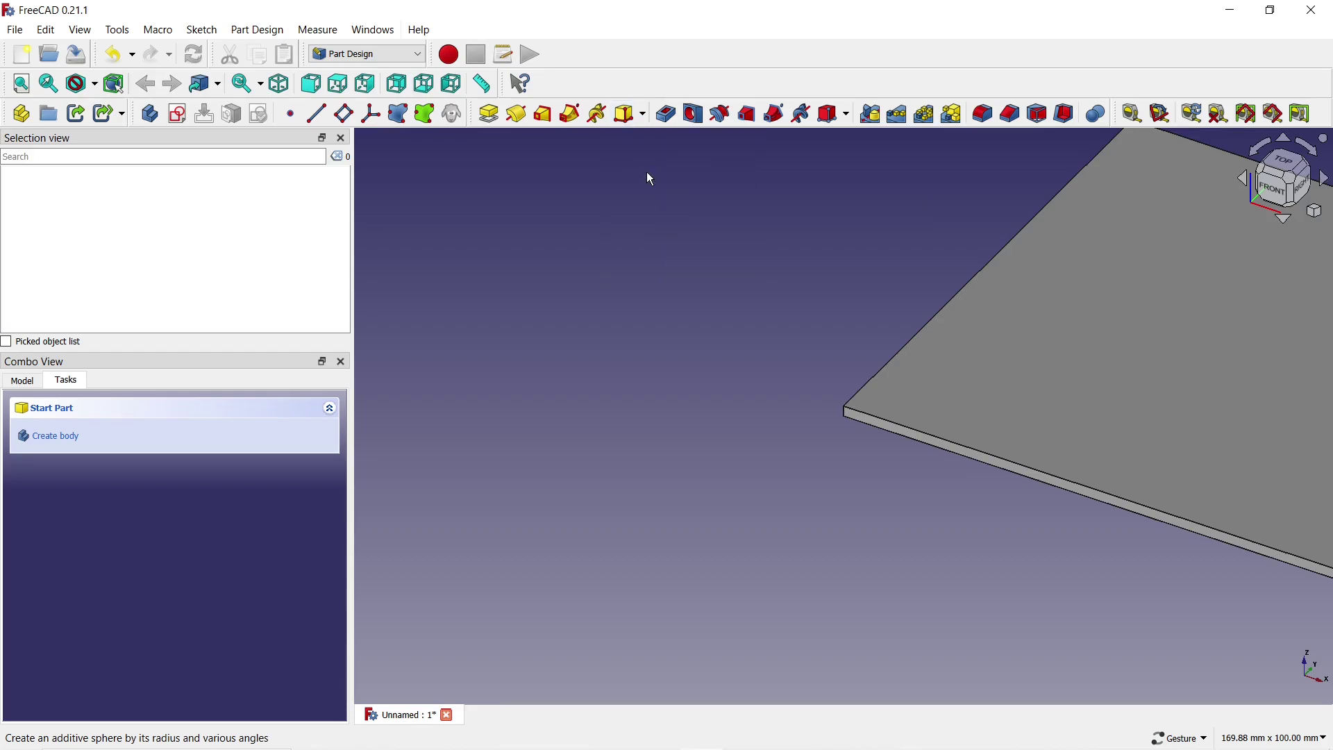
left_click(919, 386)
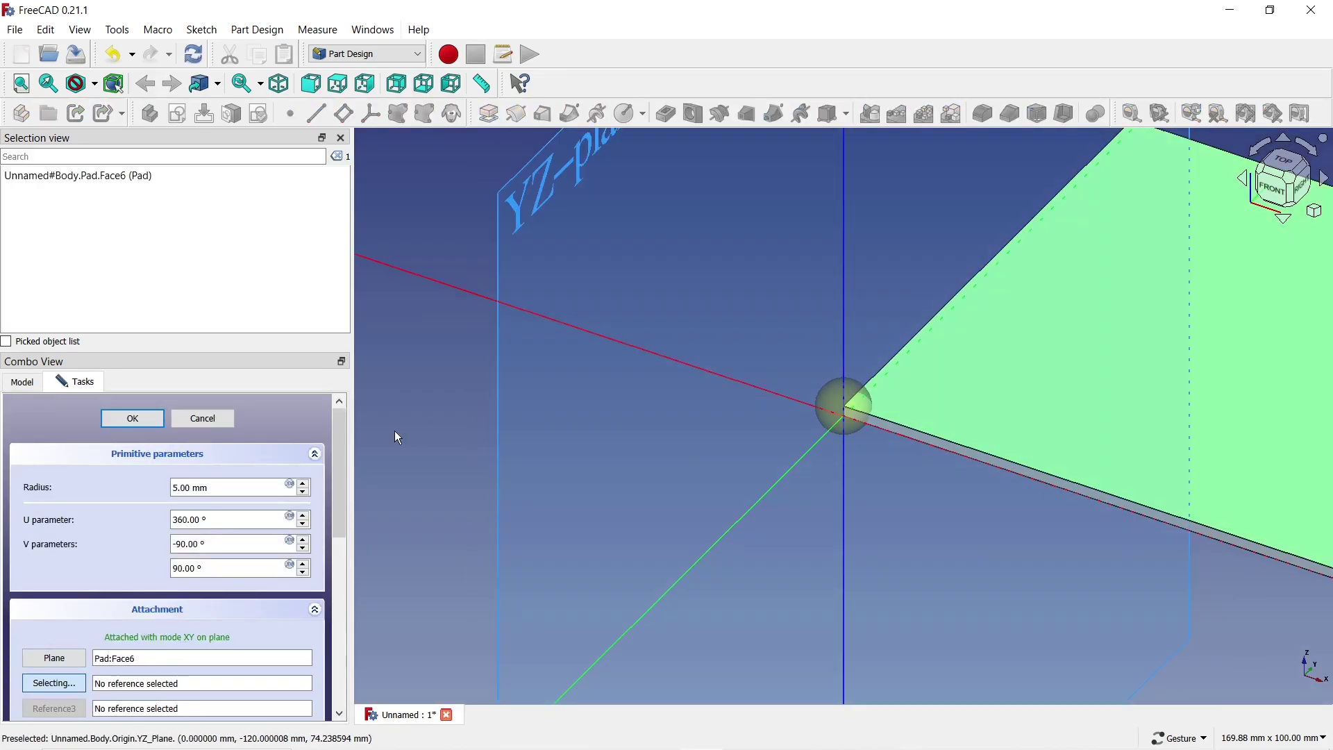
left_click(306, 484)
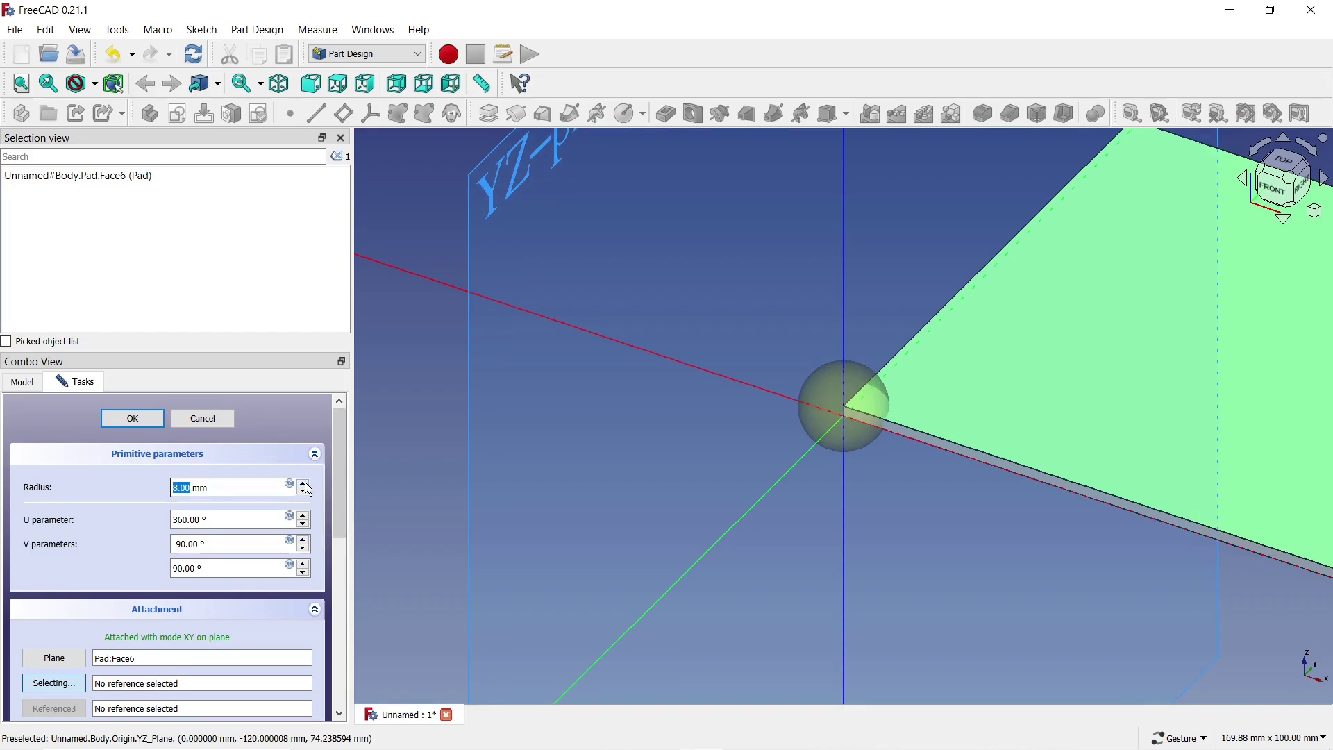
left_click(305, 484)
left_click(306, 484)
left_click(306, 484)
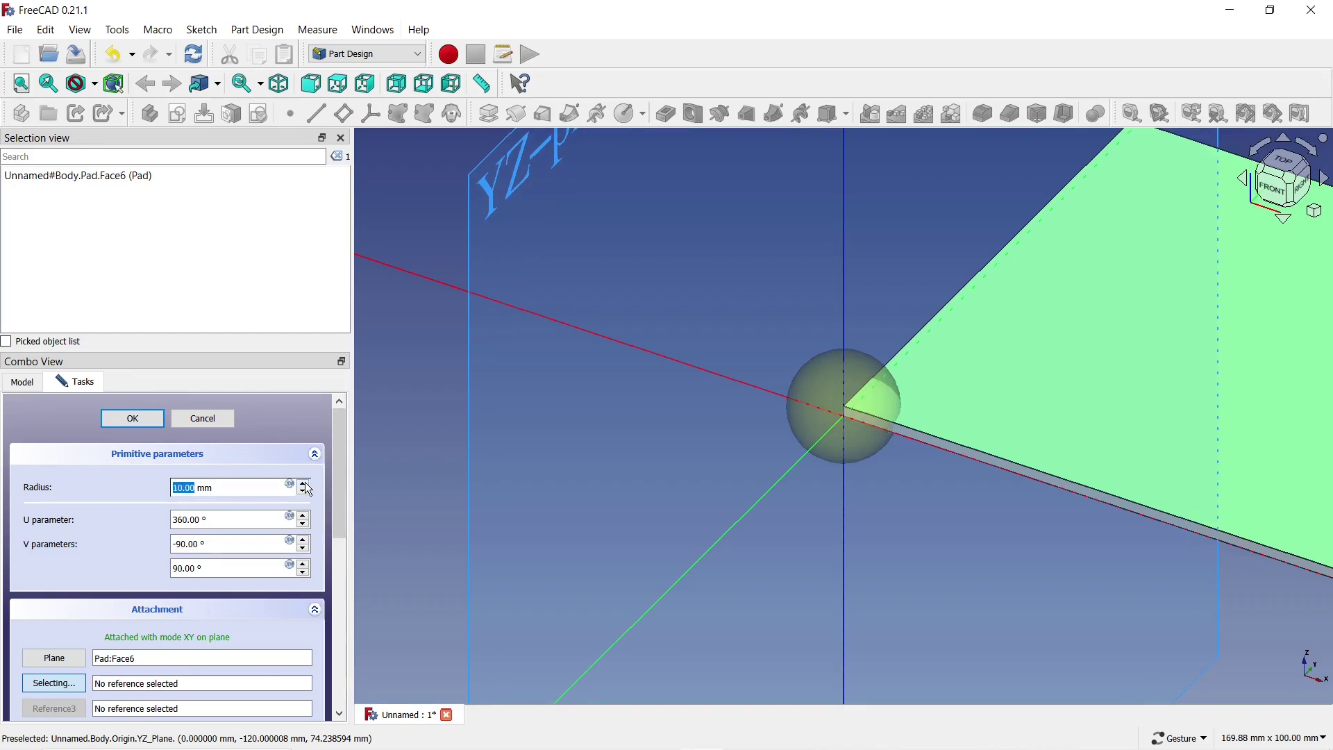
left_click_drag(337, 482, 329, 672)
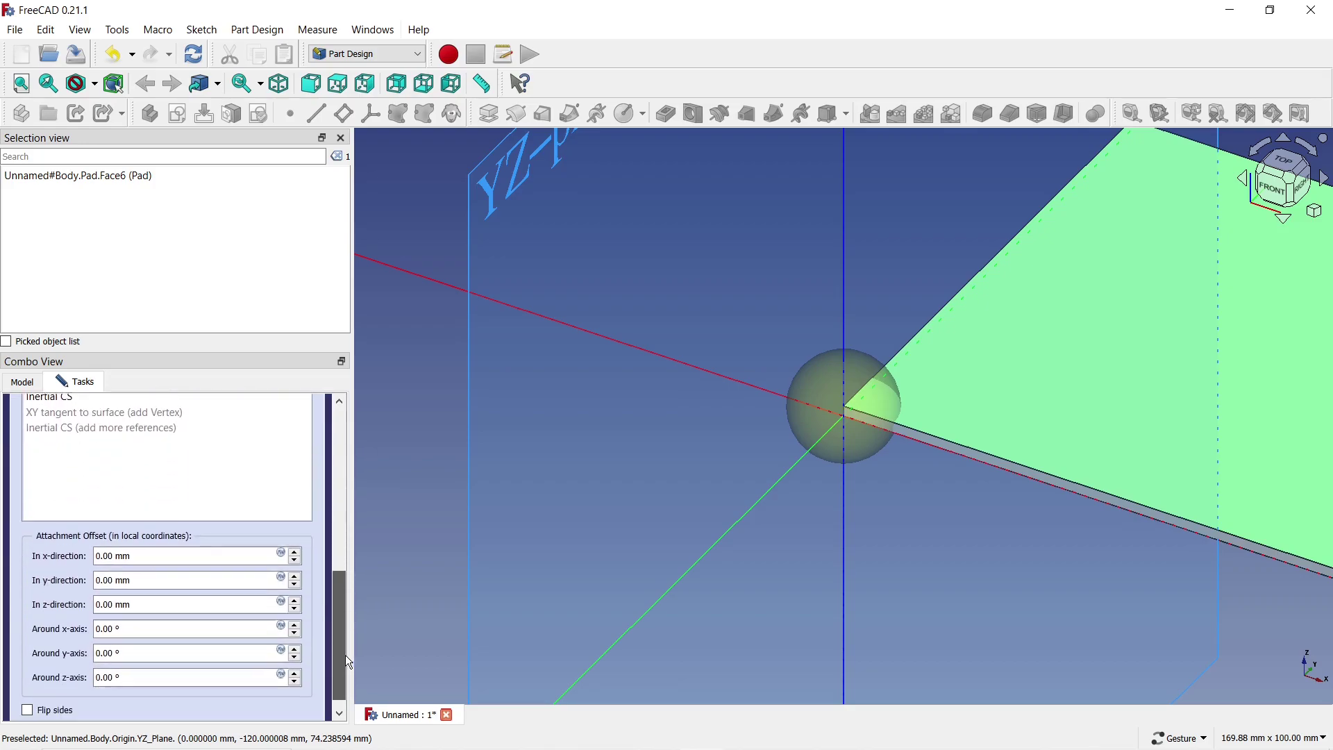
Step: Offset the sphere 15 mm in X and Y and set its U parameter to 180
left_click(296, 537)
left_click(297, 537)
left_click(297, 537)
left_click(297, 537)
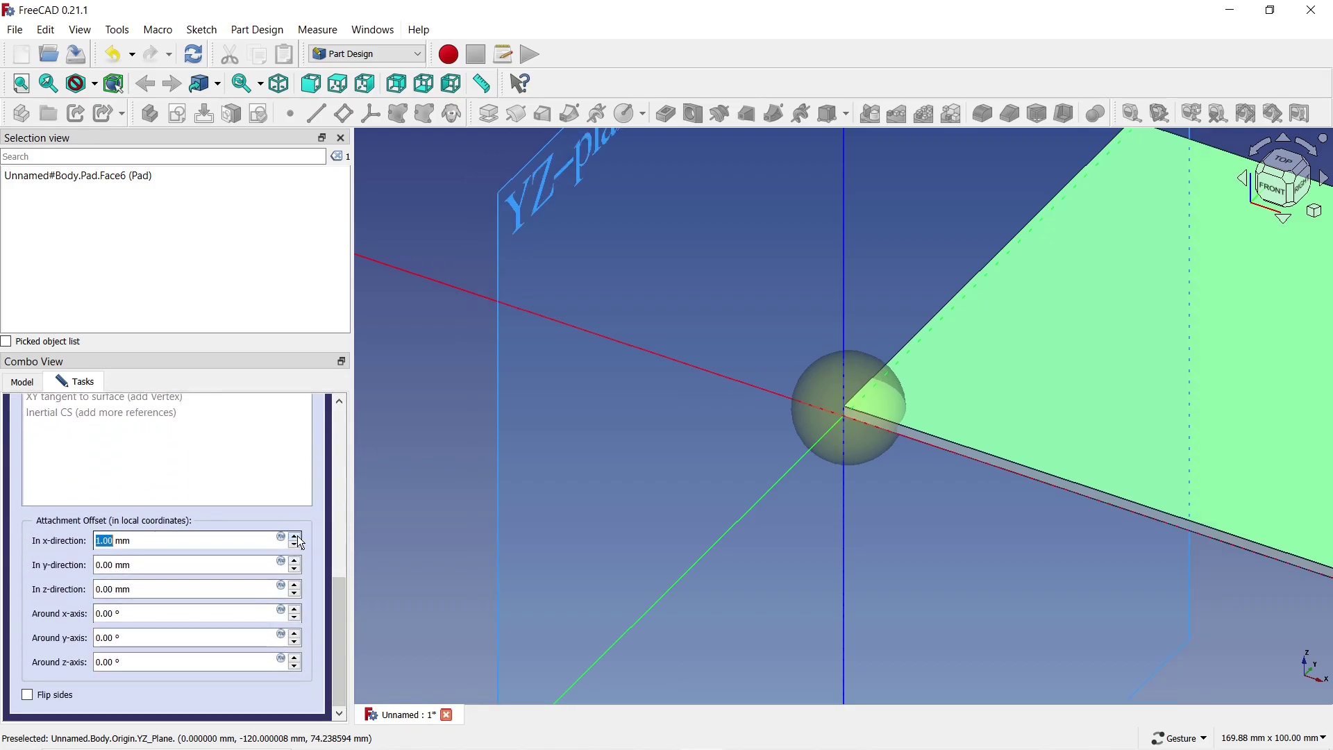
left_click(298, 538)
left_click(298, 539)
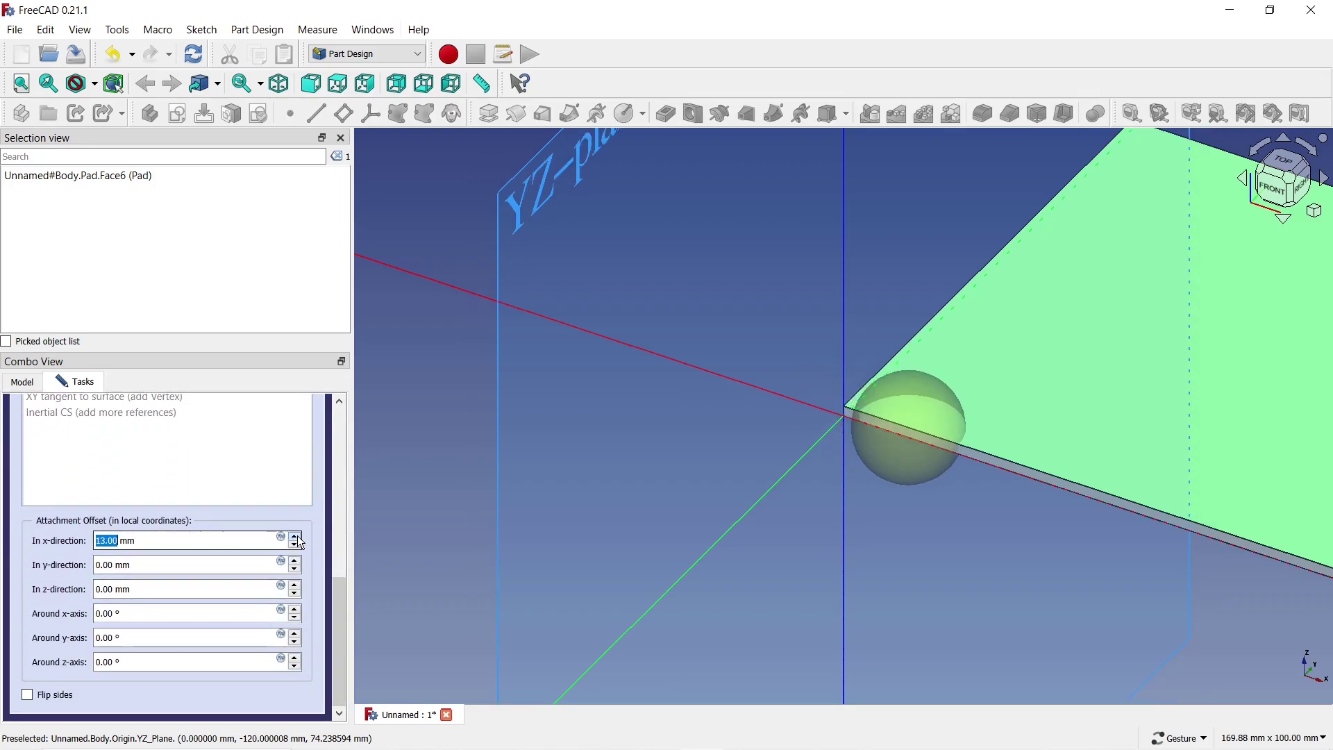
left_click(296, 562)
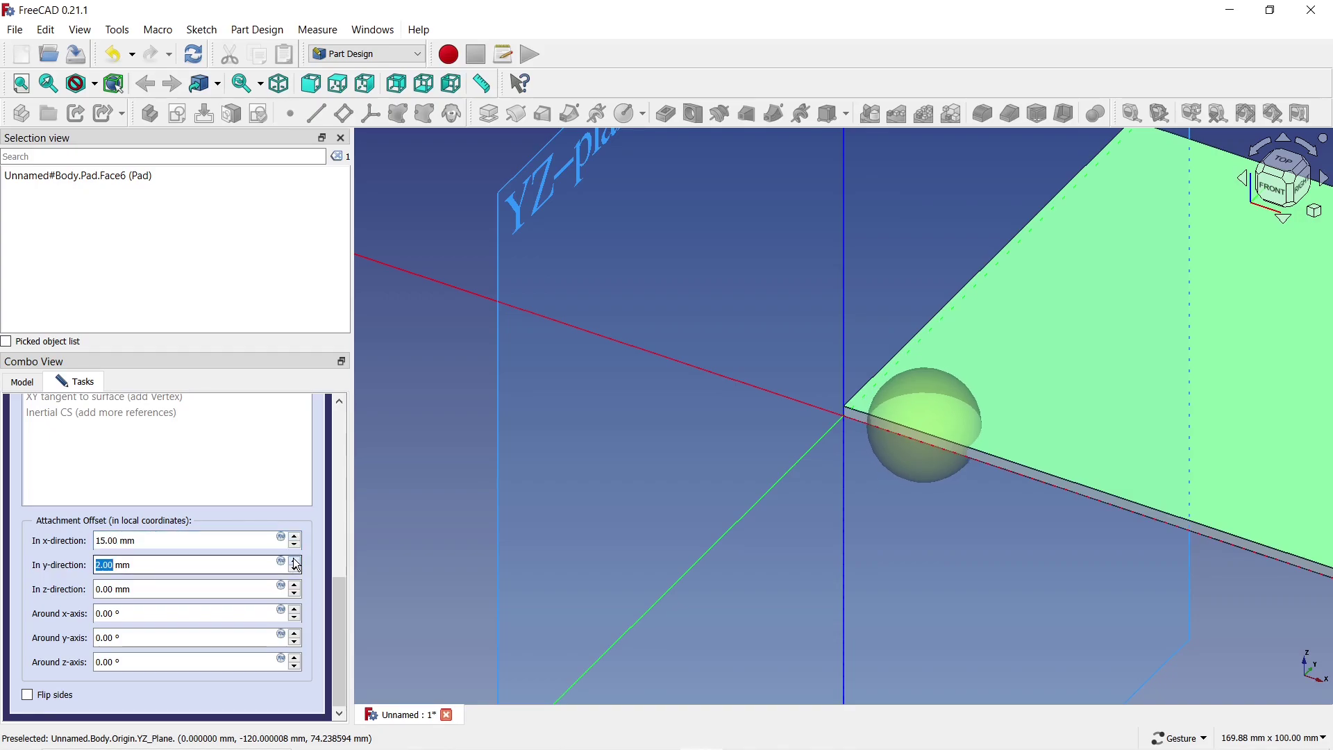
left_click(297, 562)
left_click(297, 562)
left_click(297, 562)
left_click(297, 562)
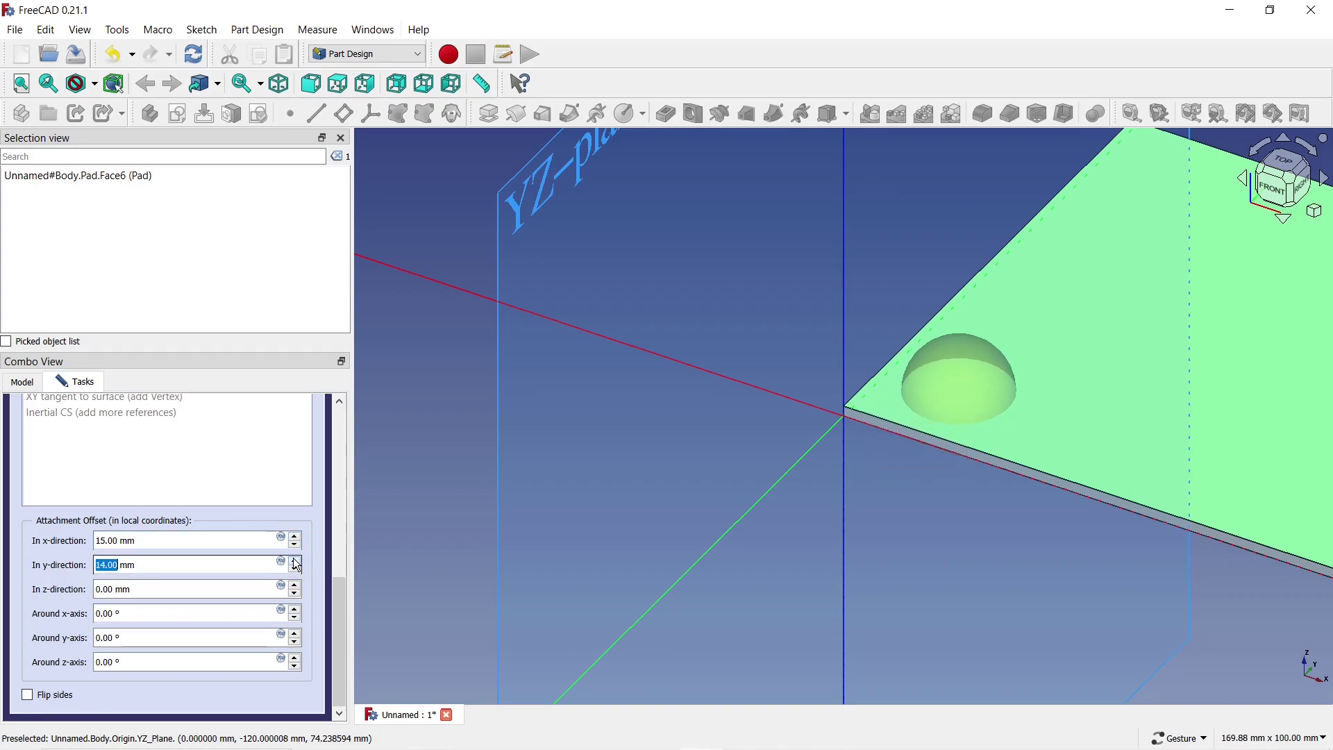
left_click(297, 562)
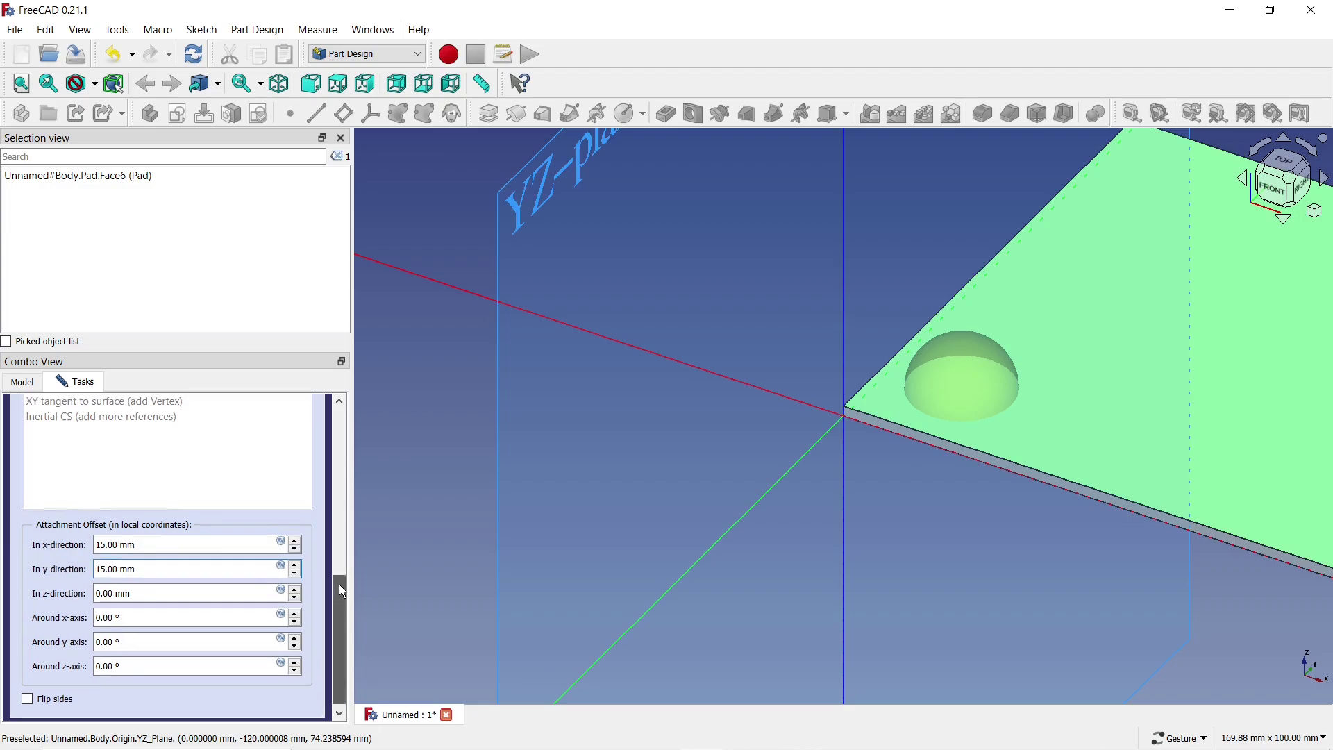
left_click_drag(338, 588, 364, 426)
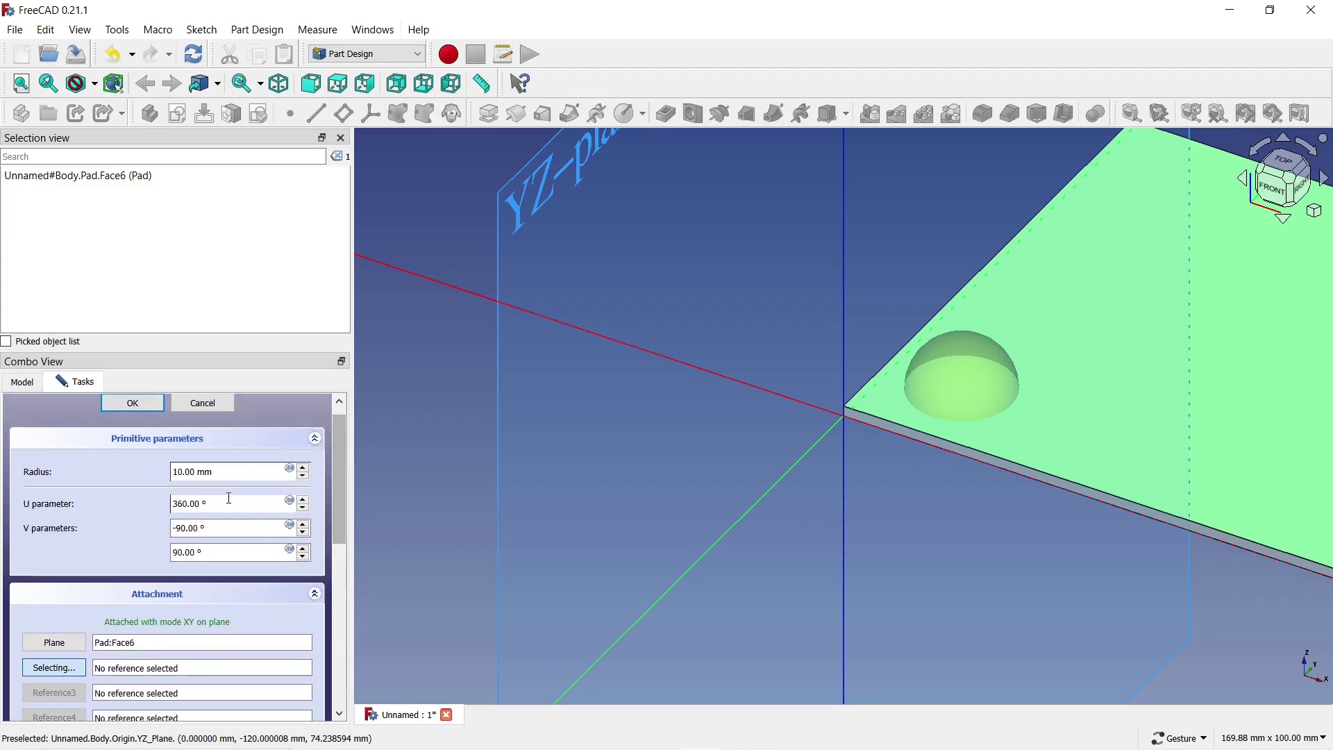
left_click_drag(229, 502, 151, 512)
type("180")
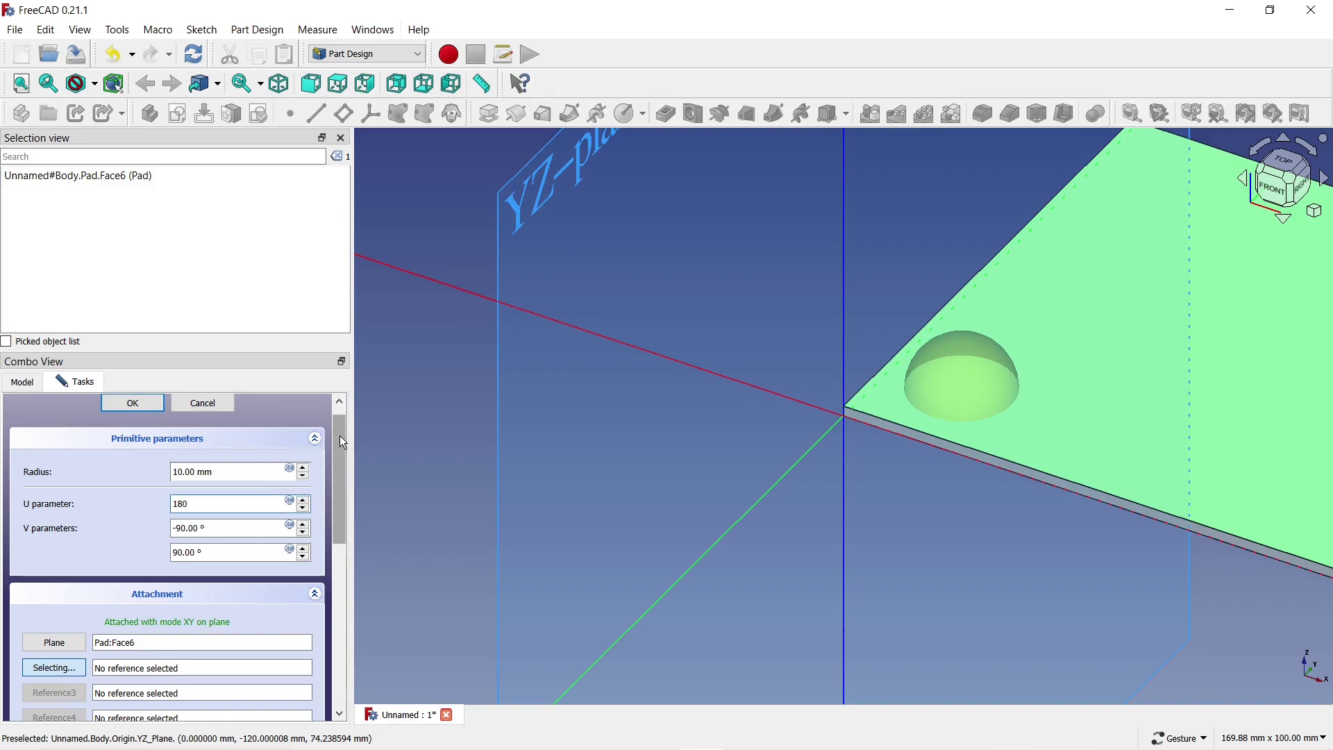
left_click_drag(340, 436, 319, 598)
Step: Rotate the half-sphere's attachment offset -90° around the x-axis
scroll(492, 483, "down", 3)
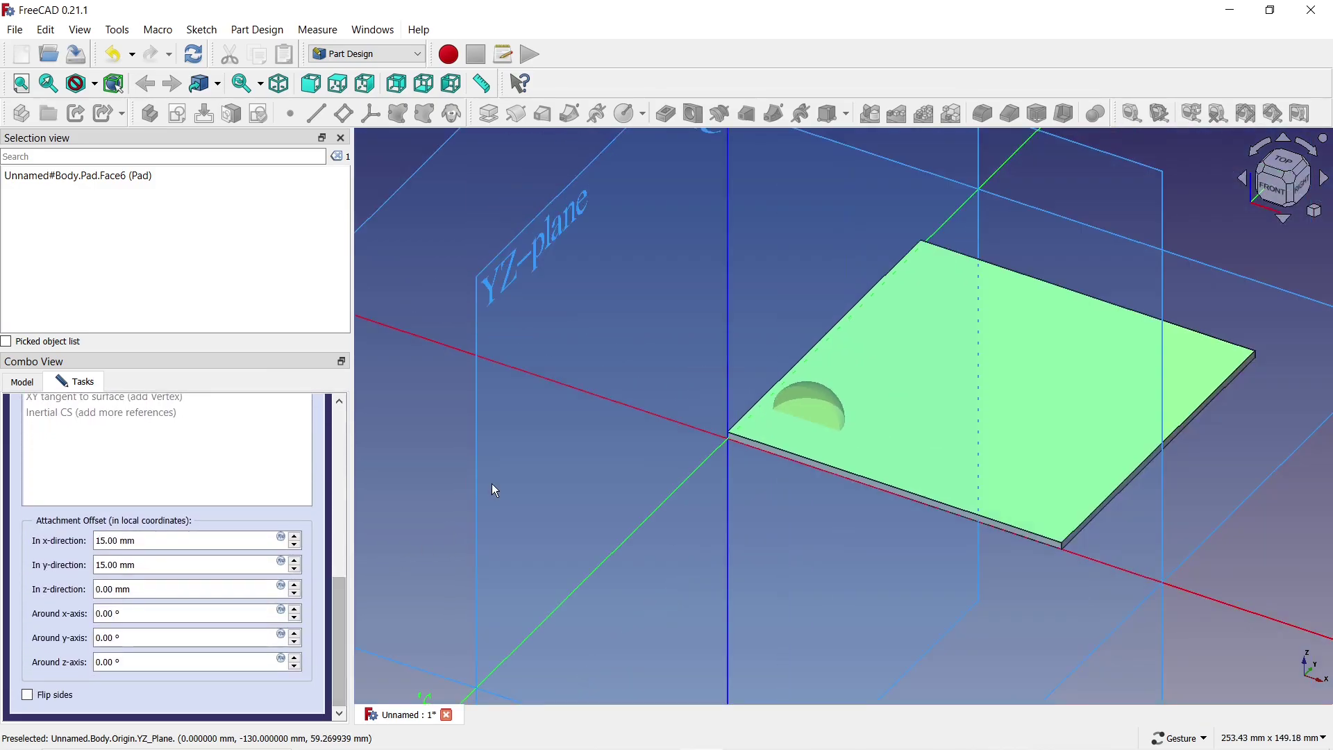
mouse_move(491, 484)
left_mouse_down()
mouse_move(557, 589)
mouse_move(862, 555)
mouse_move(624, 510)
mouse_move(990, 402)
left_mouse_up()
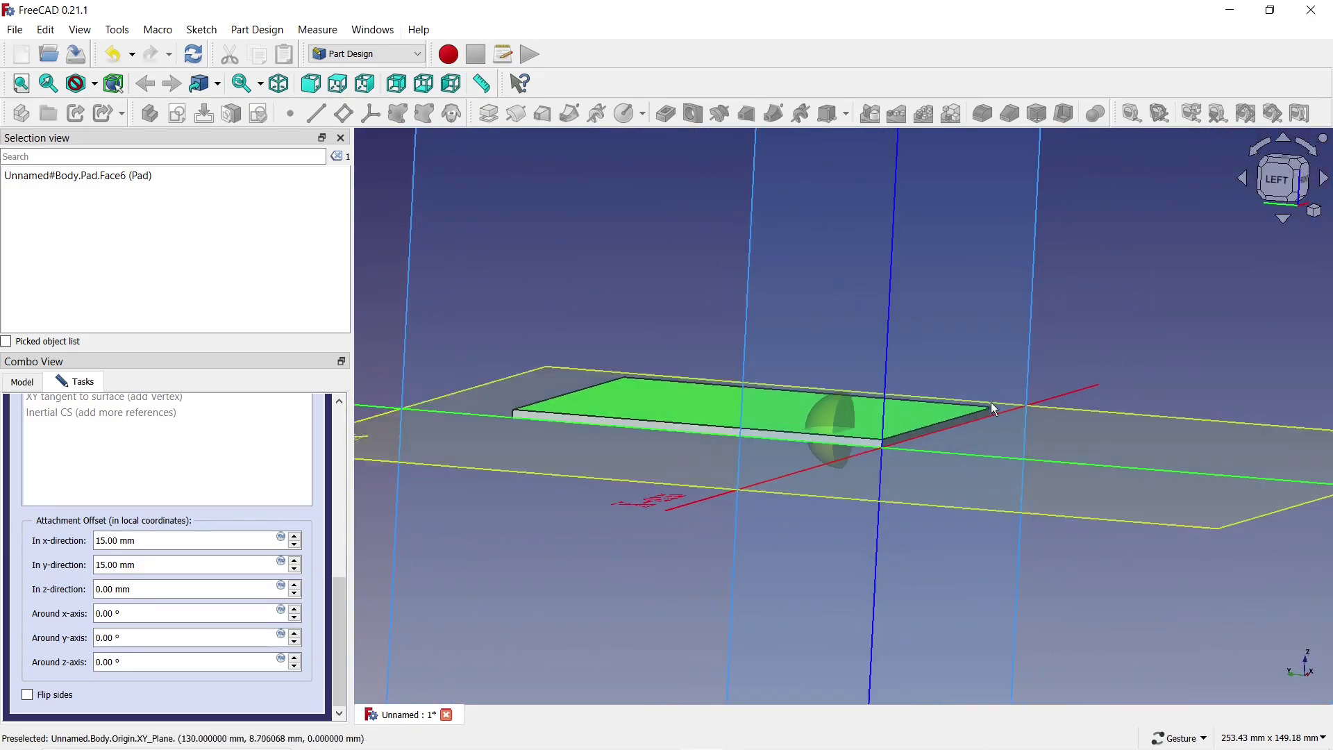
left_click(297, 623)
left_click(298, 623)
left_click(297, 623)
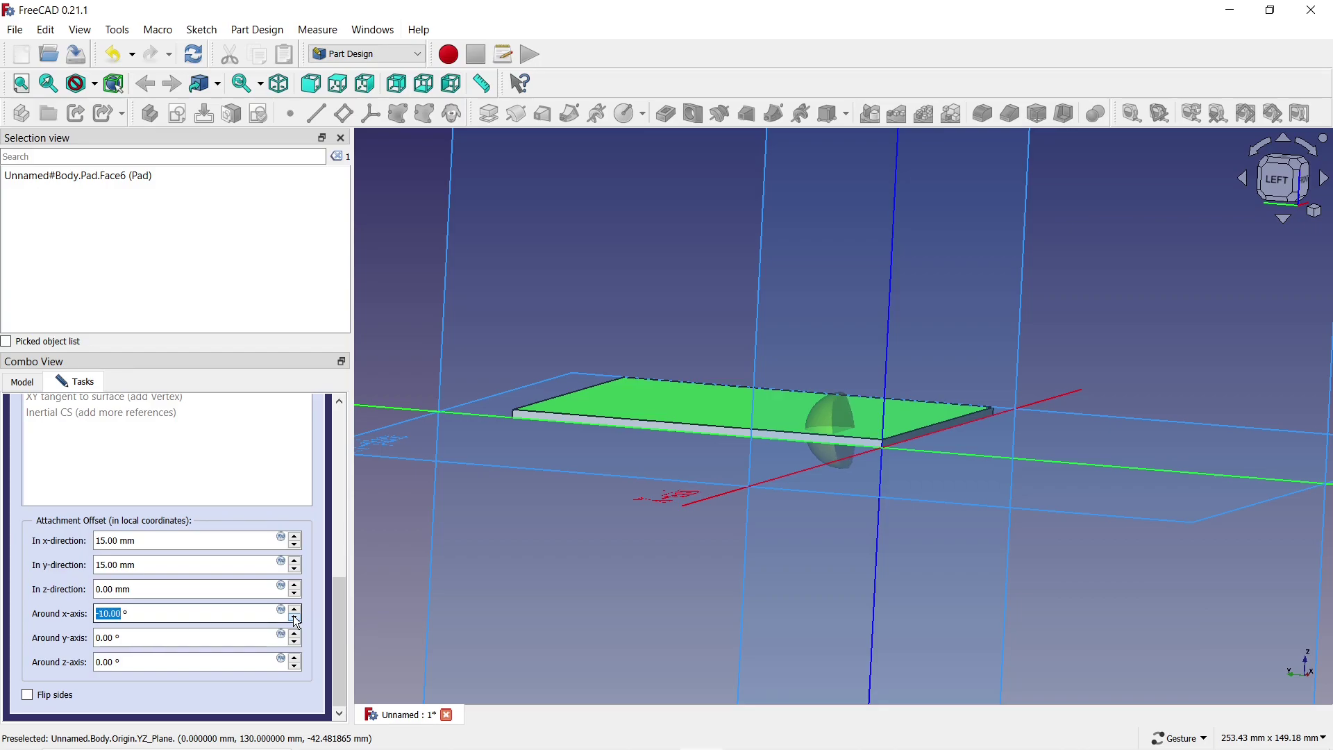
left_click_drag(160, 613, 74, 613)
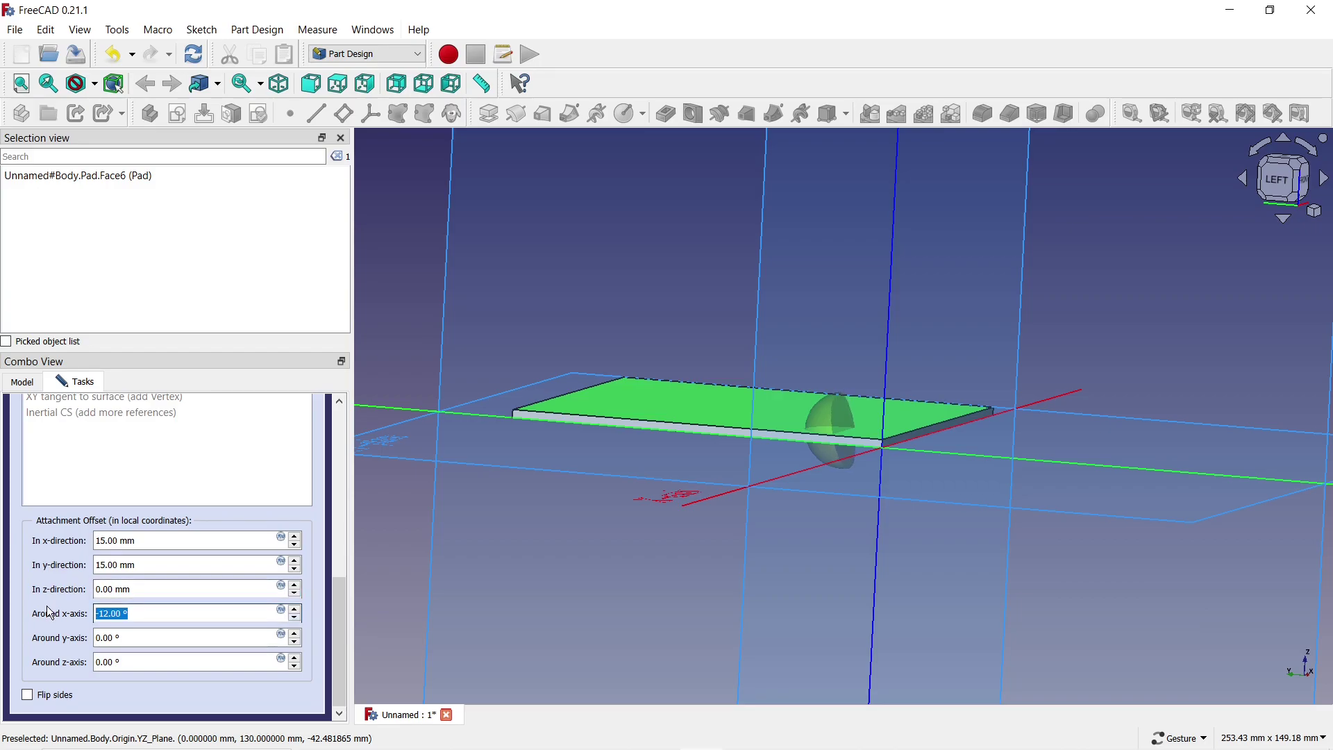
type("-90")
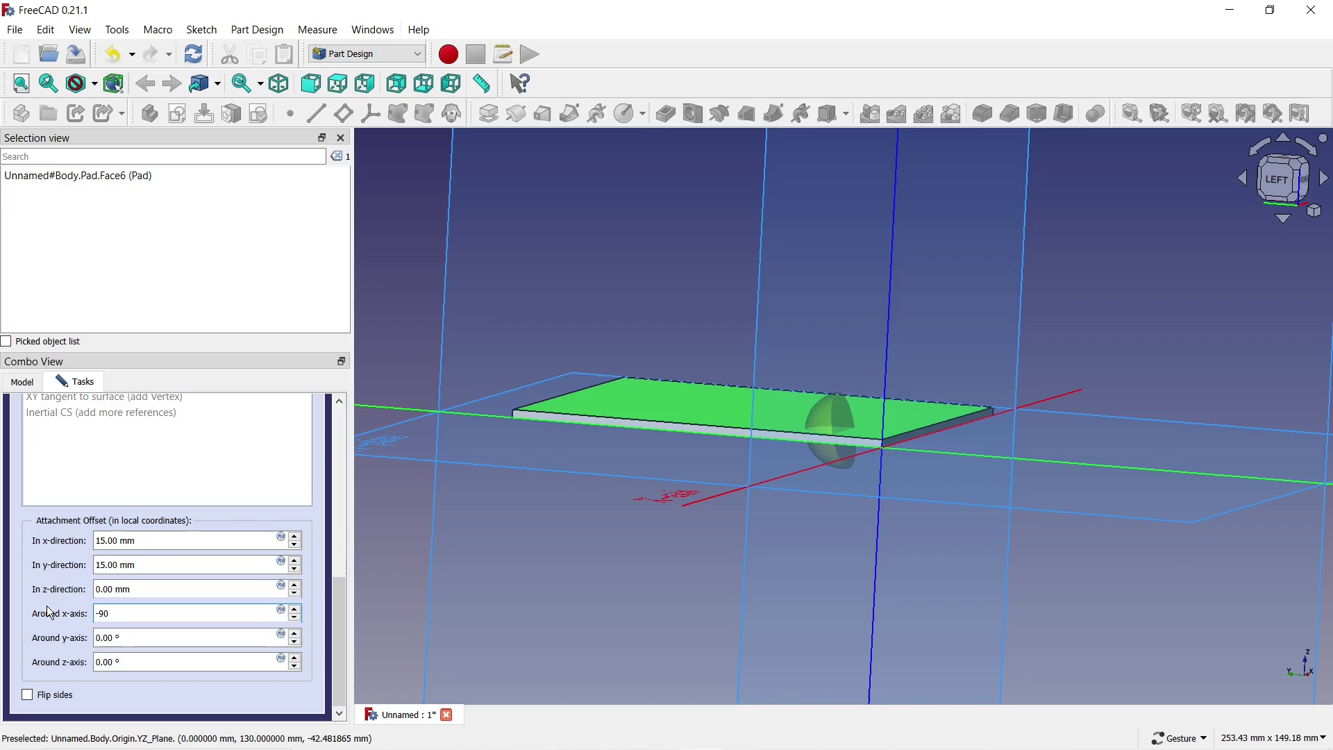
left_click(389, 573)
mouse_move(343, 586)
left_mouse_down()
mouse_move(353, 471)
mouse_move(341, 390)
left_mouse_up()
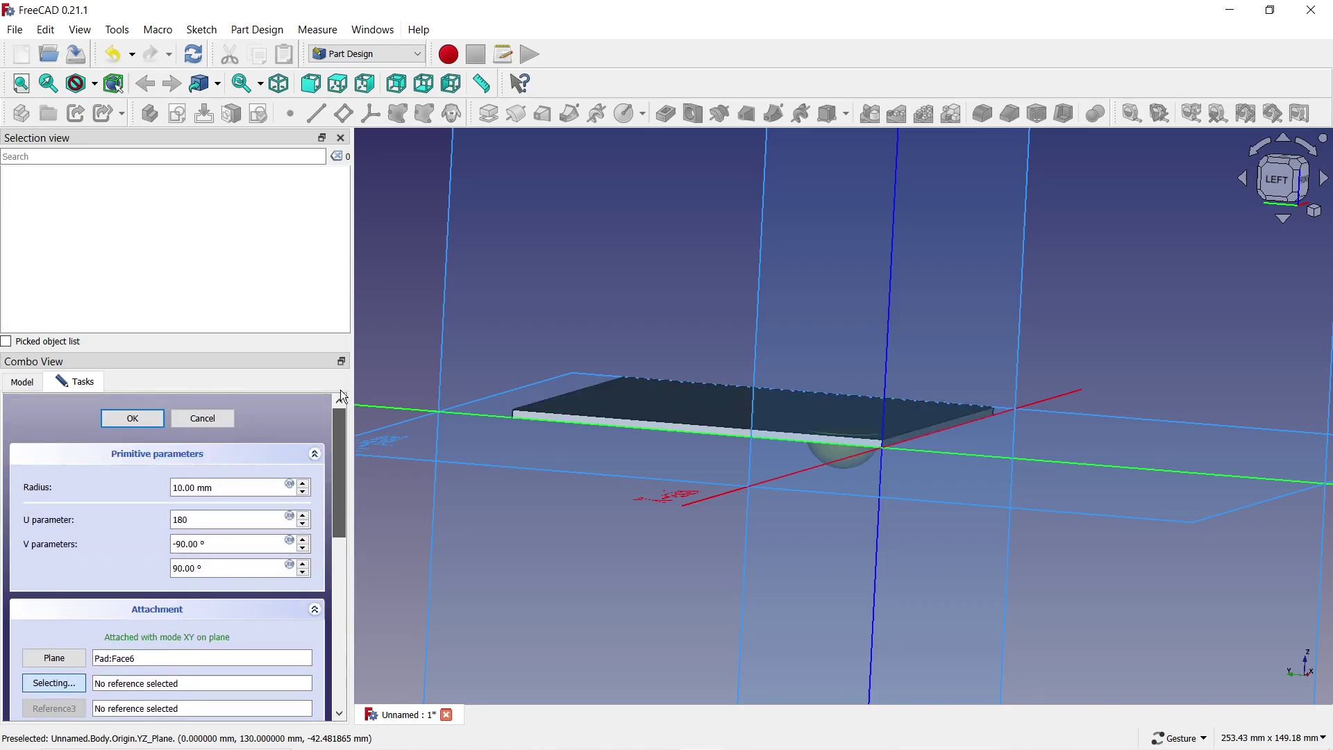
Step: Accept the sphere and start a MultiTransform on the Sphere feature from the model tree
left_click(120, 419)
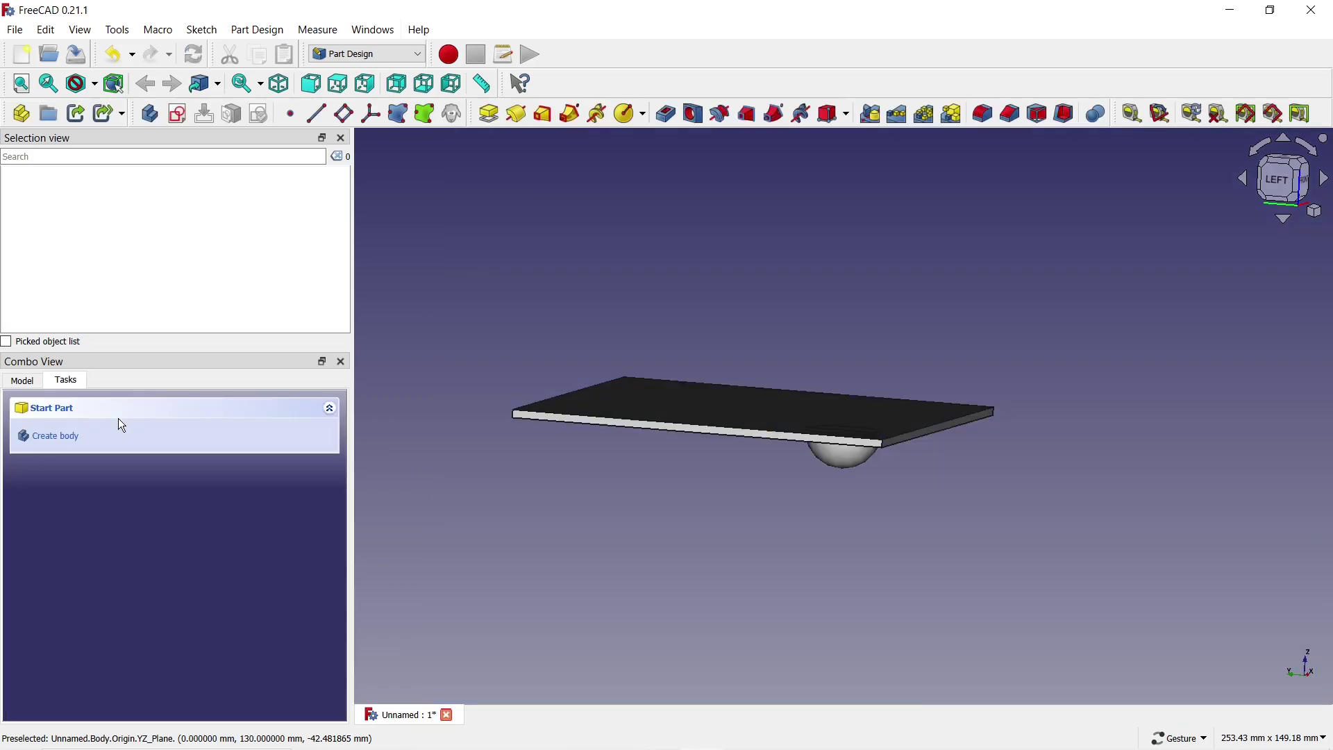
mouse_move(468, 514)
left_mouse_down()
mouse_move(528, 564)
mouse_move(670, 538)
mouse_move(660, 556)
left_mouse_up()
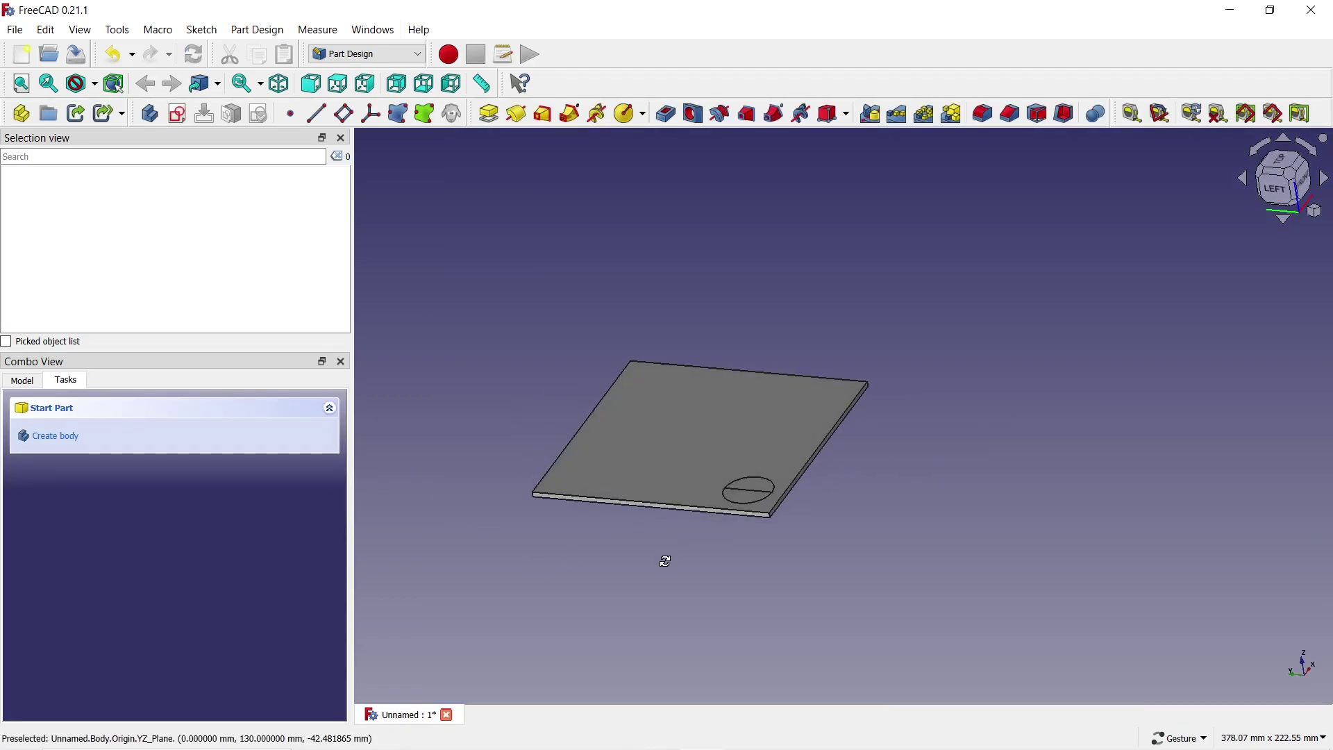
scroll(754, 547, "up", 2)
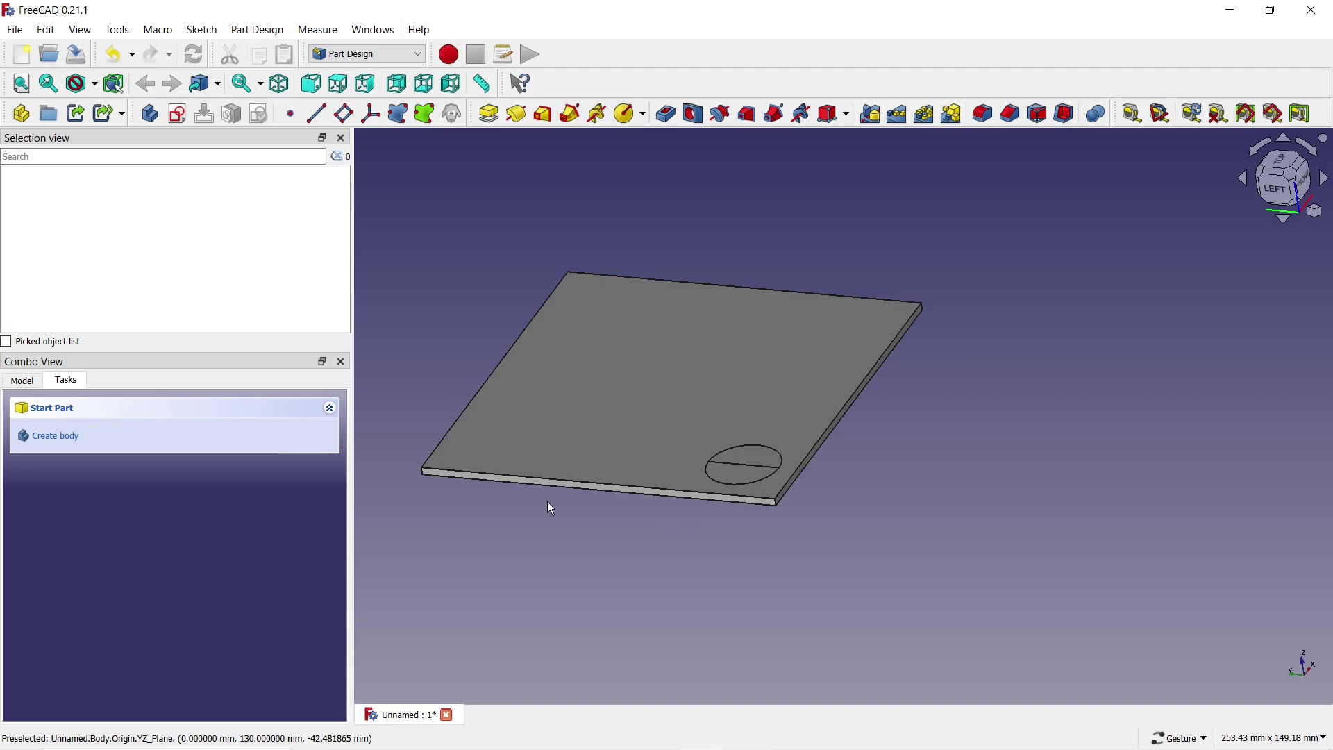
left_click(26, 381)
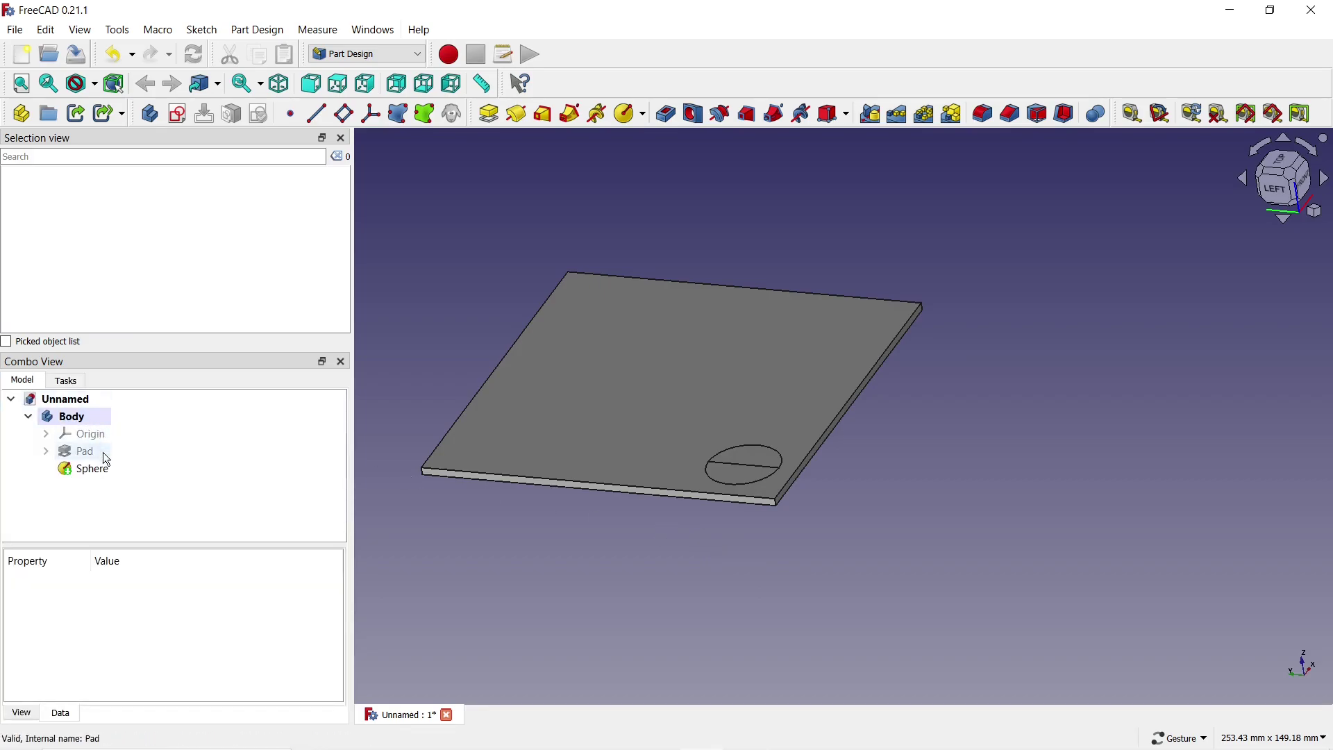
left_click(87, 470)
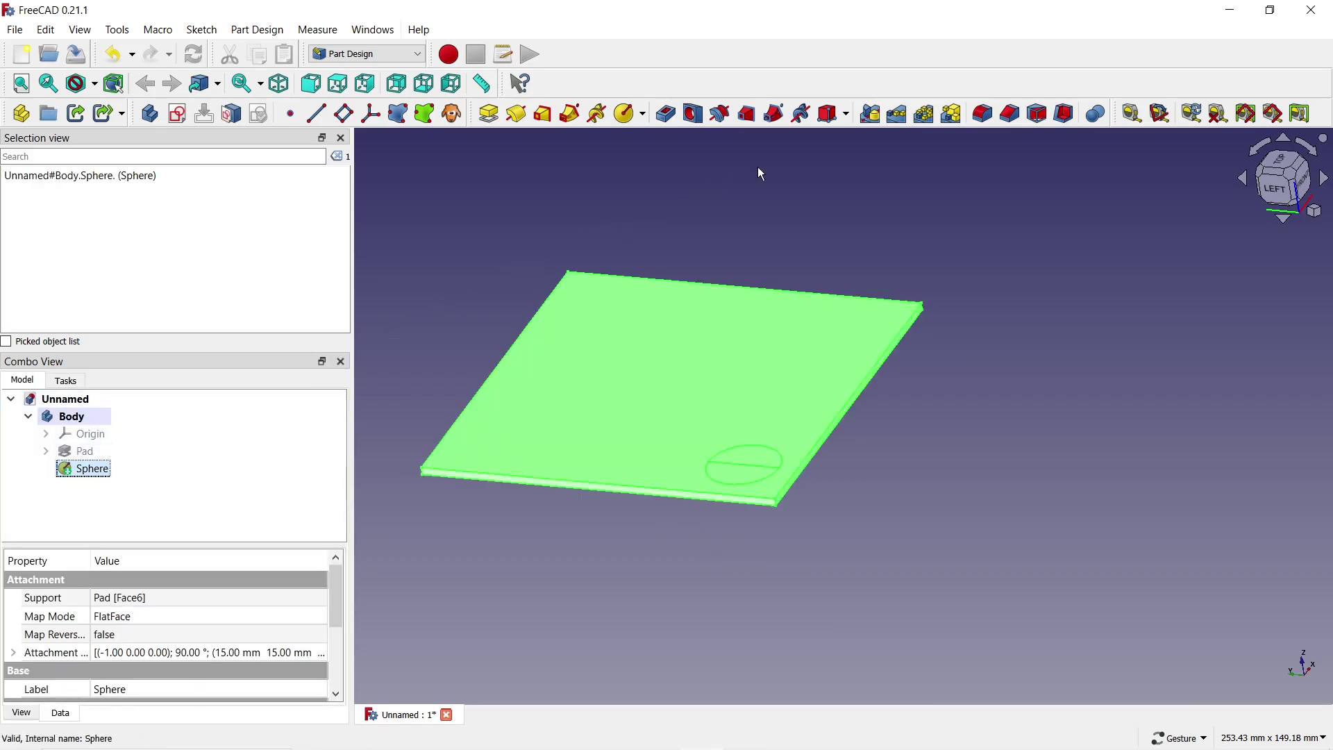
left_click(955, 115)
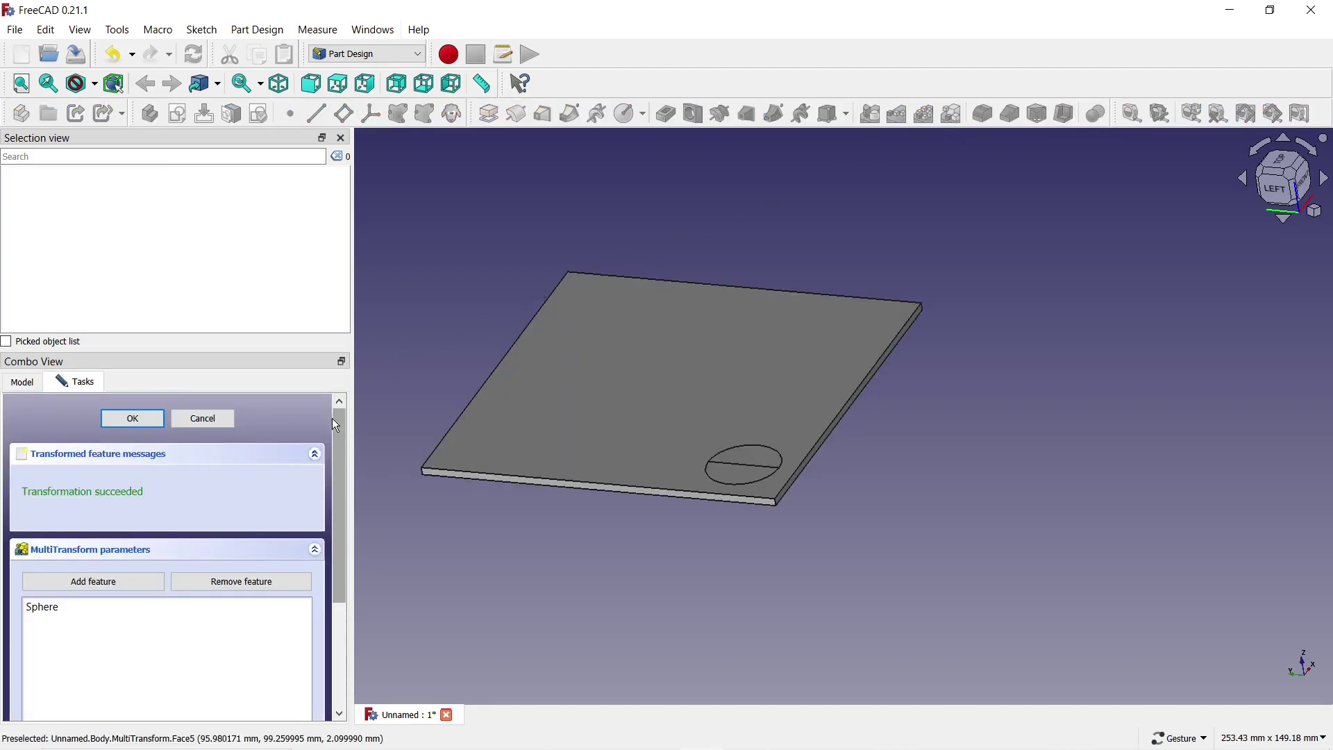
Step: Add a linear pattern along X, 70 mm long with 4 occurrences
left_click_drag(339, 485, 323, 586)
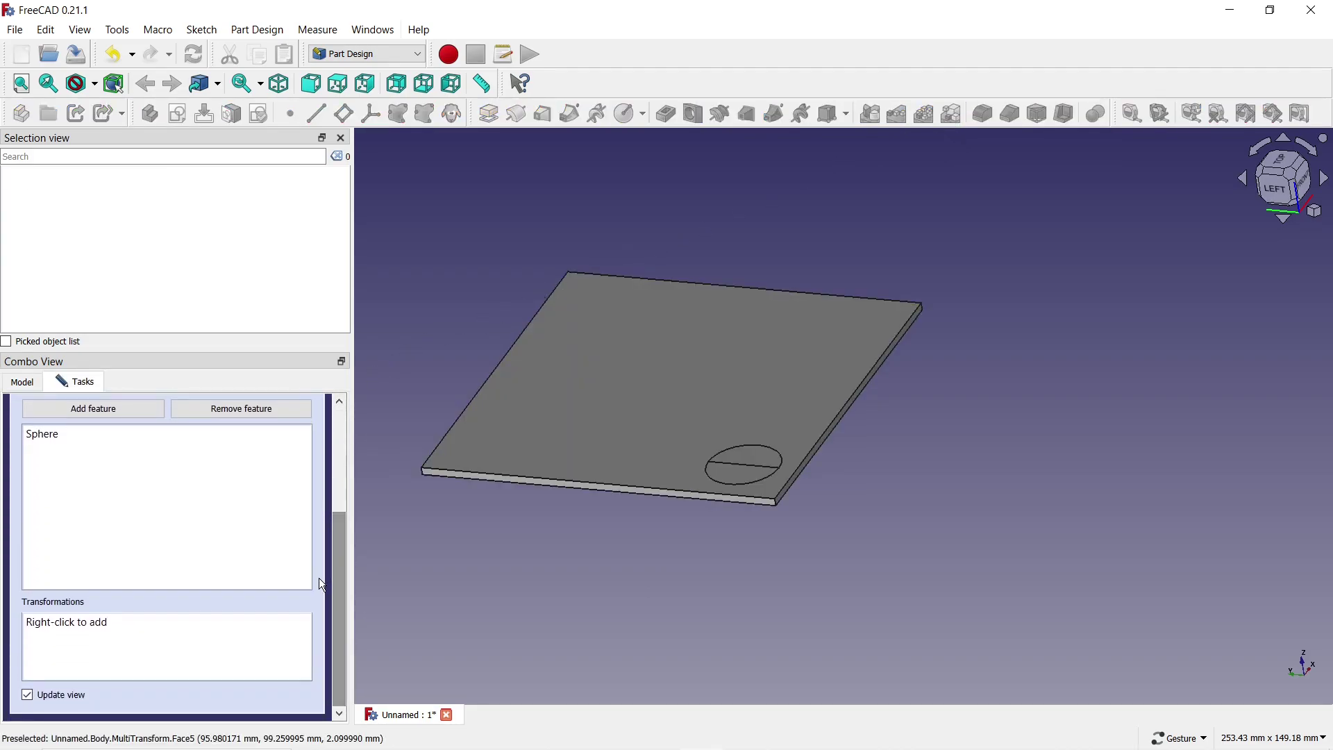
right_click(94, 616)
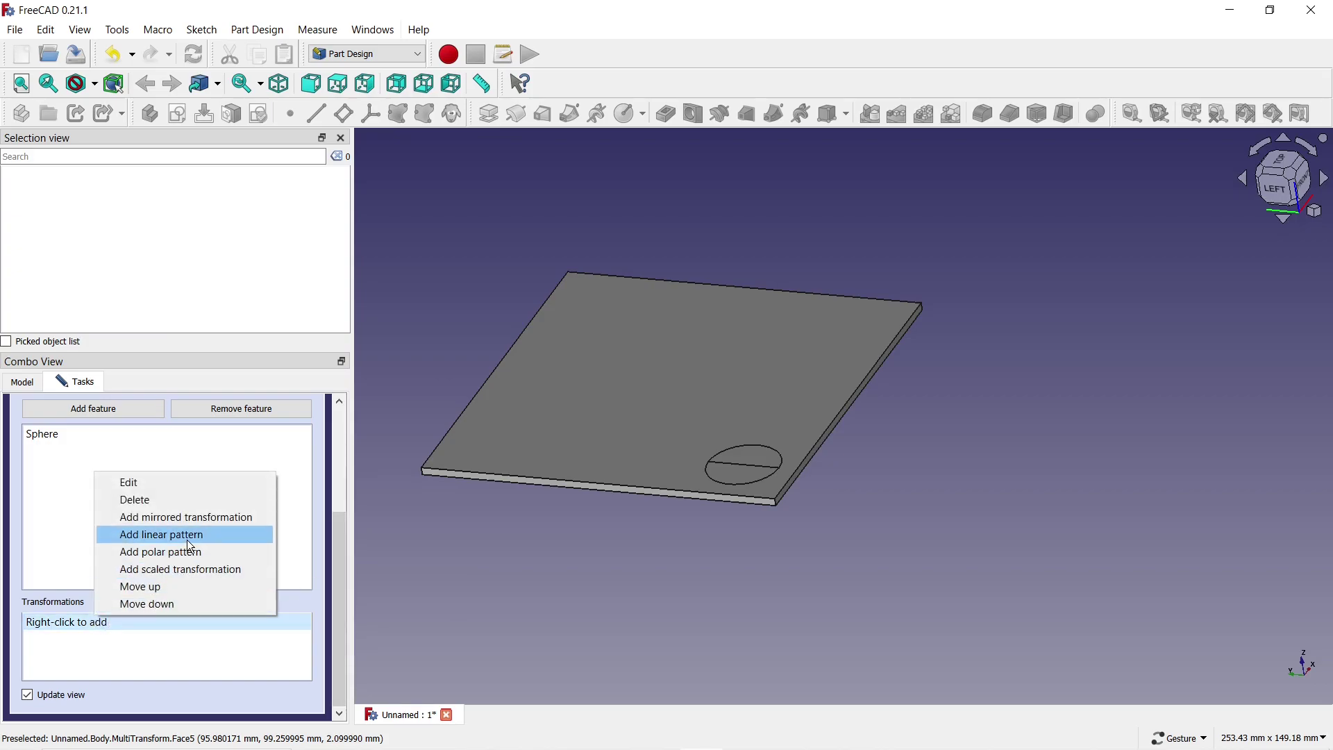
left_click(189, 537)
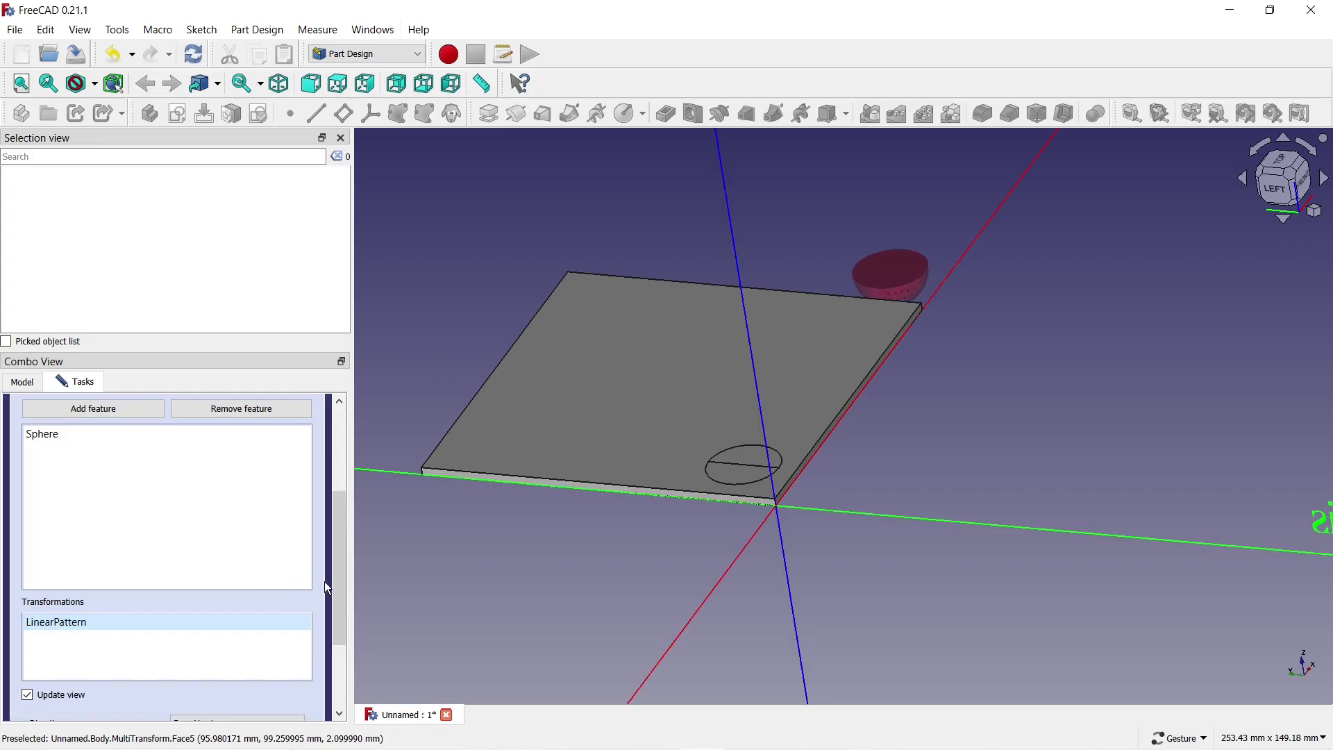
left_click_drag(339, 591, 332, 672)
left_click(235, 640)
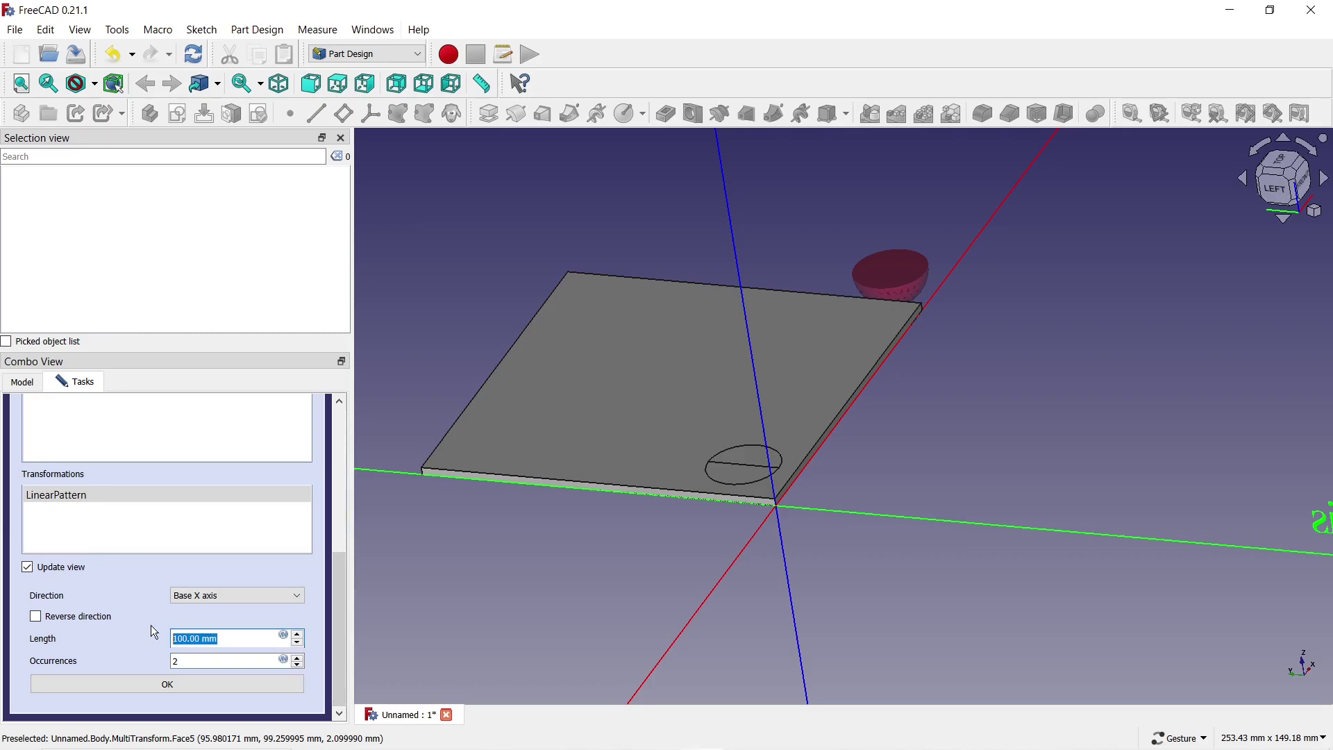
type("70")
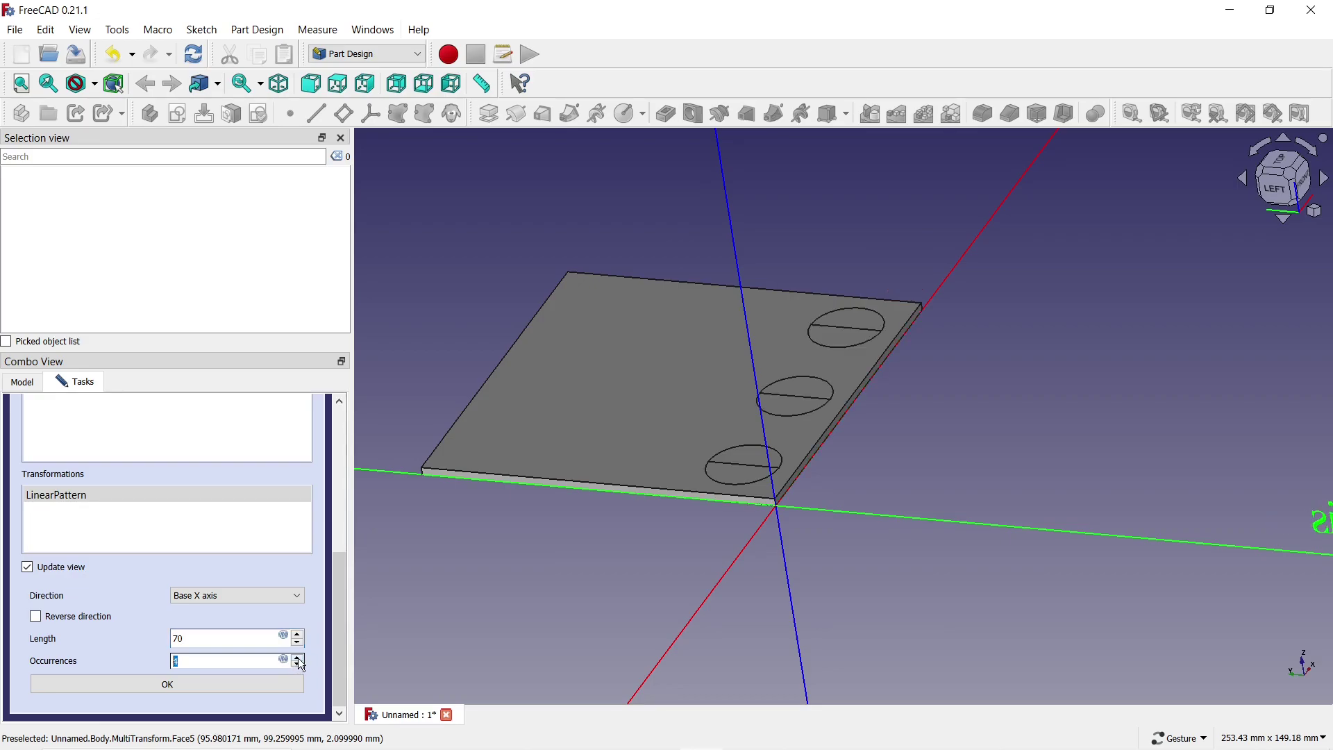
left_click(300, 661)
left_click(254, 689)
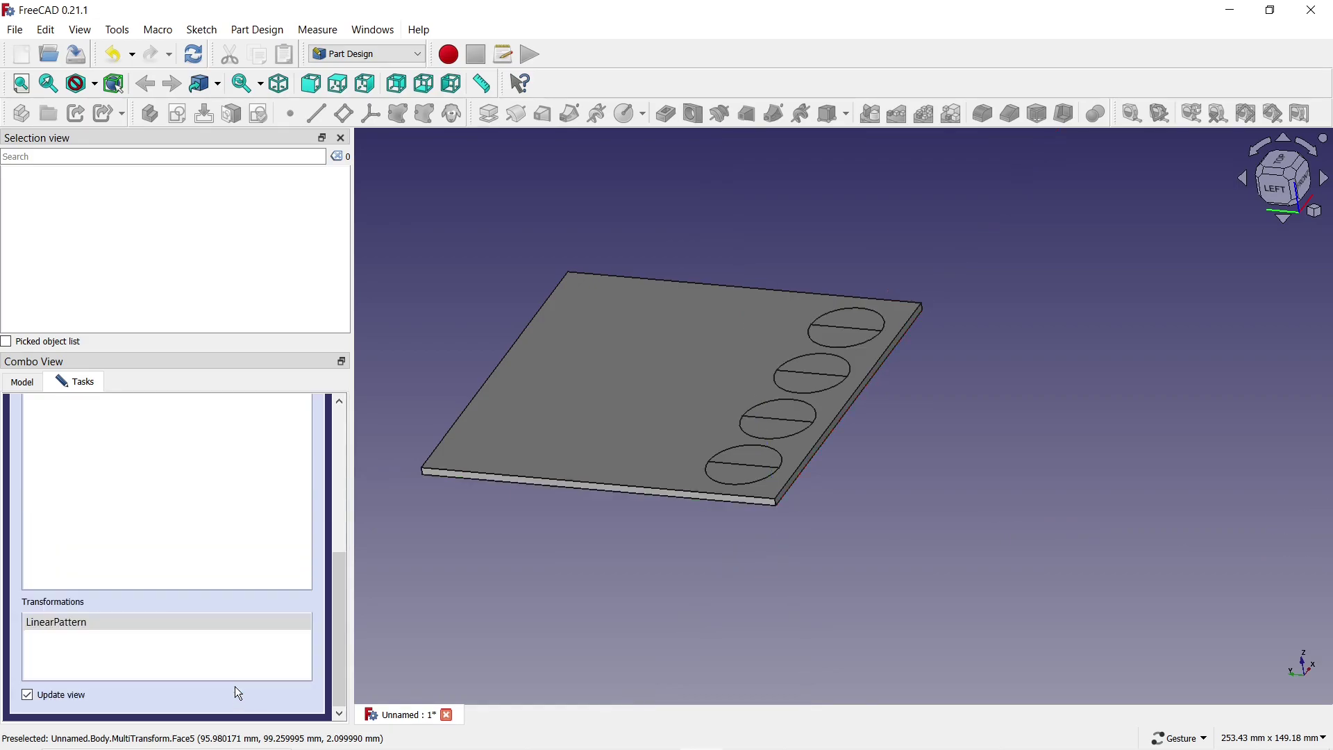
Step: Add a second linear pattern along a plate edge, reversed, 70 mm with 4 occurrences
right_click(159, 621)
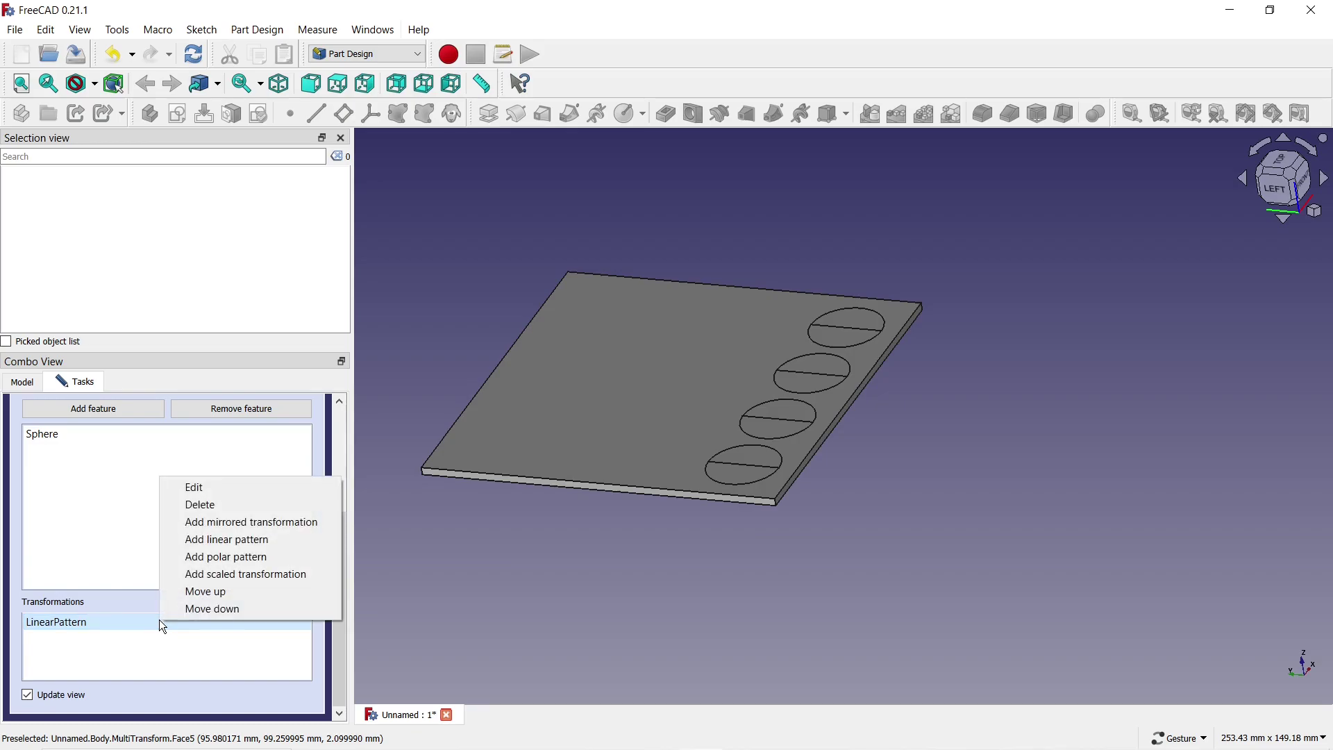
left_click(206, 541)
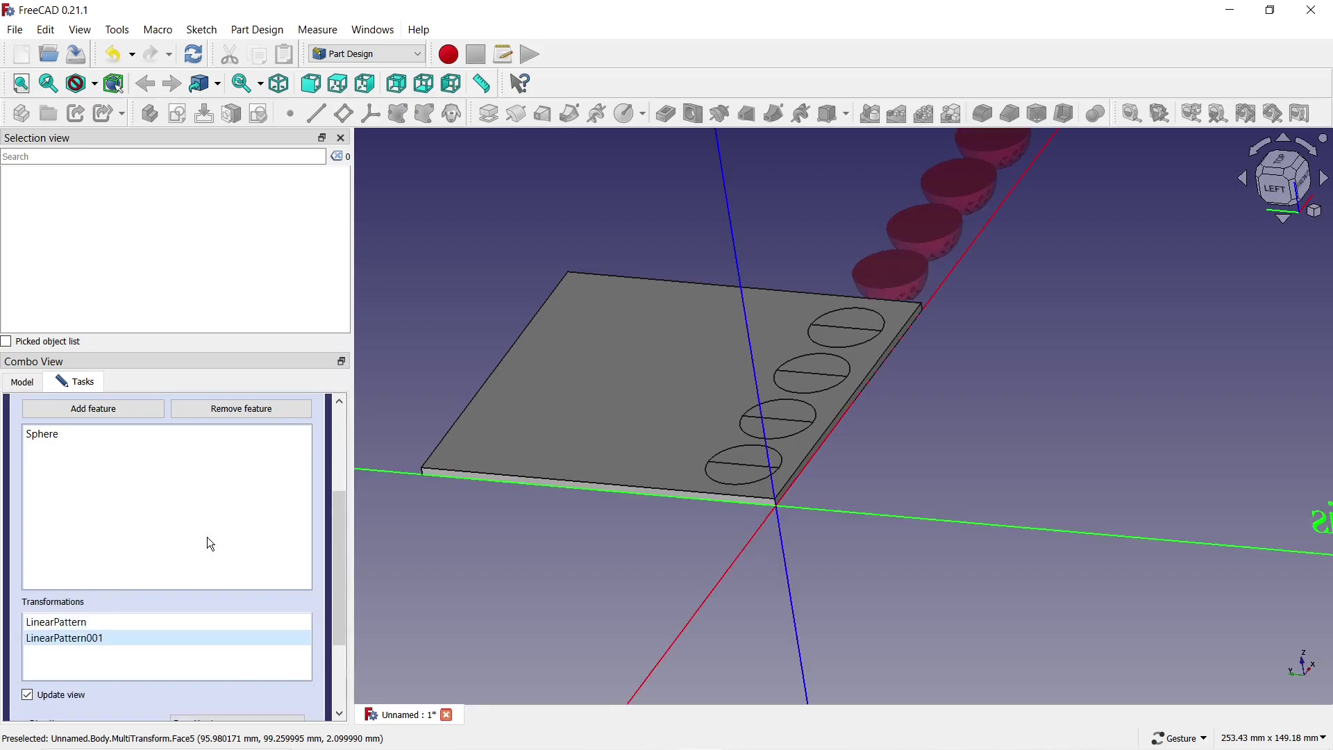
left_click_drag(336, 568, 353, 667)
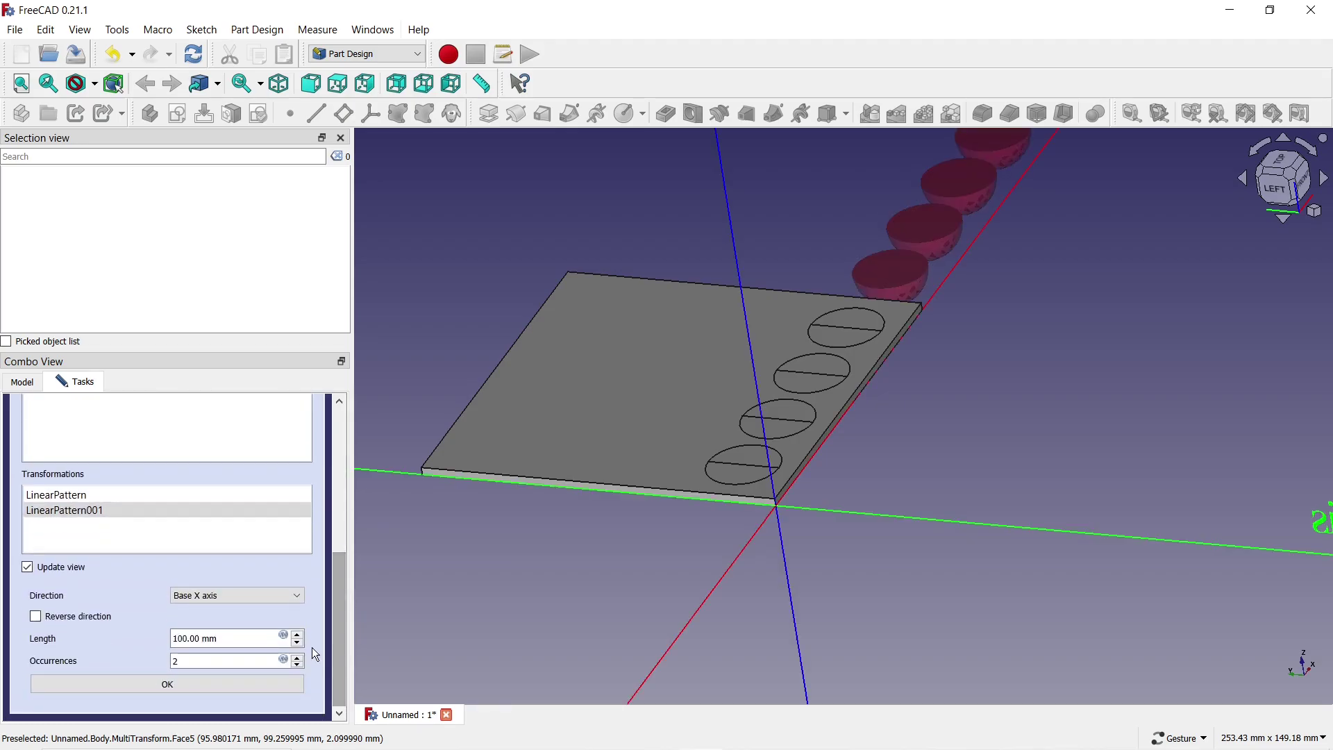
left_click(299, 596)
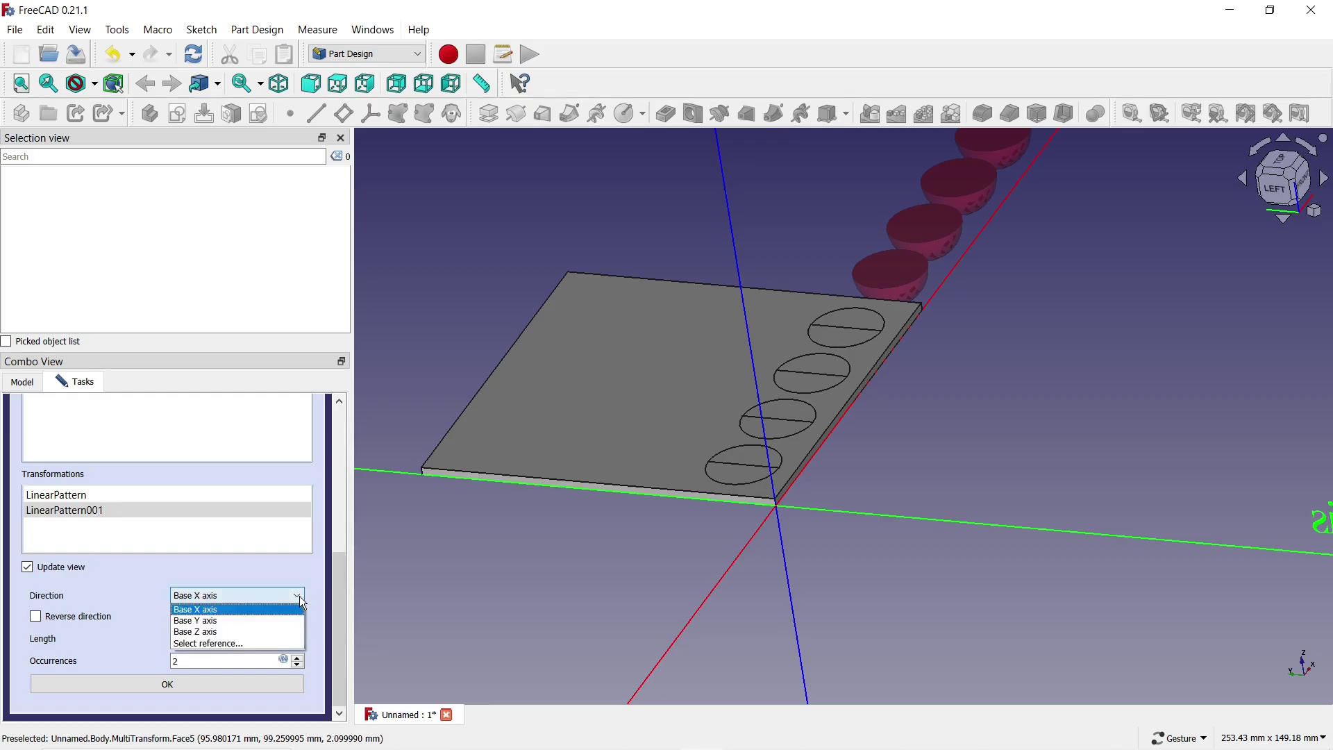
left_click(268, 644)
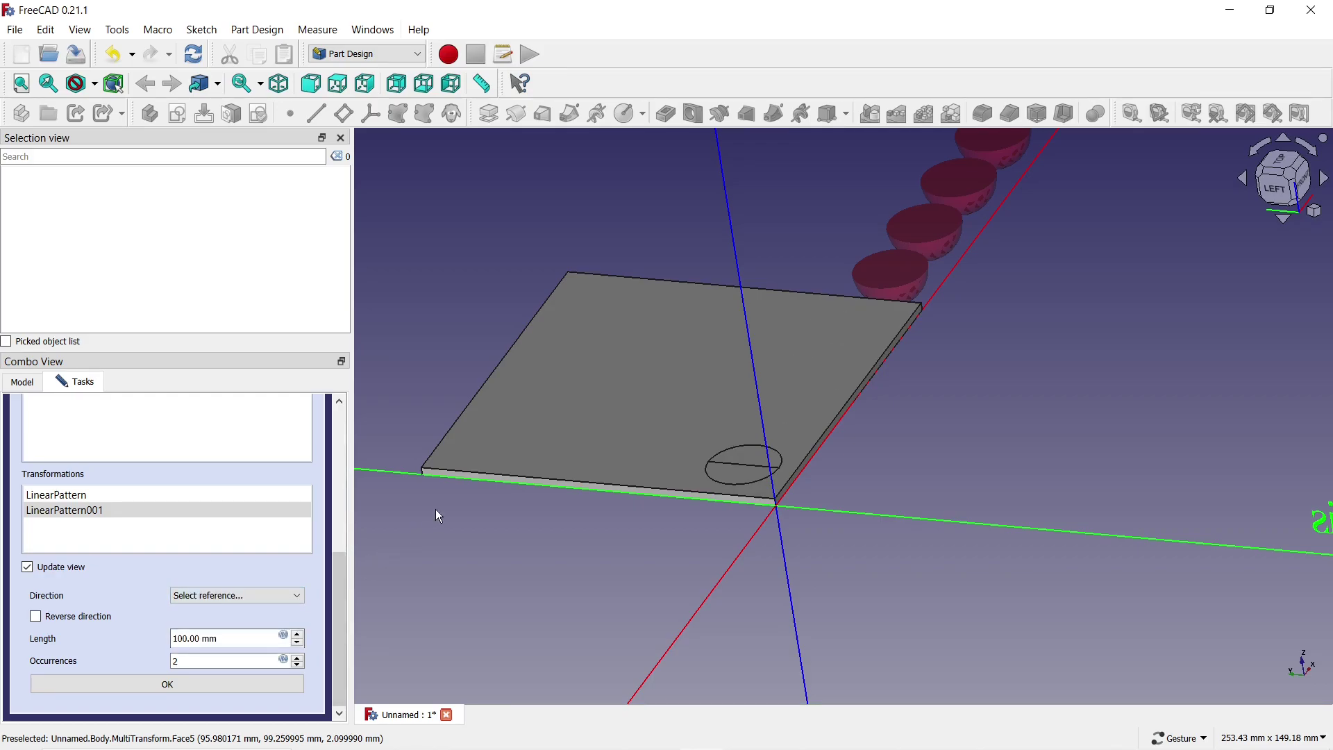
left_click(465, 472)
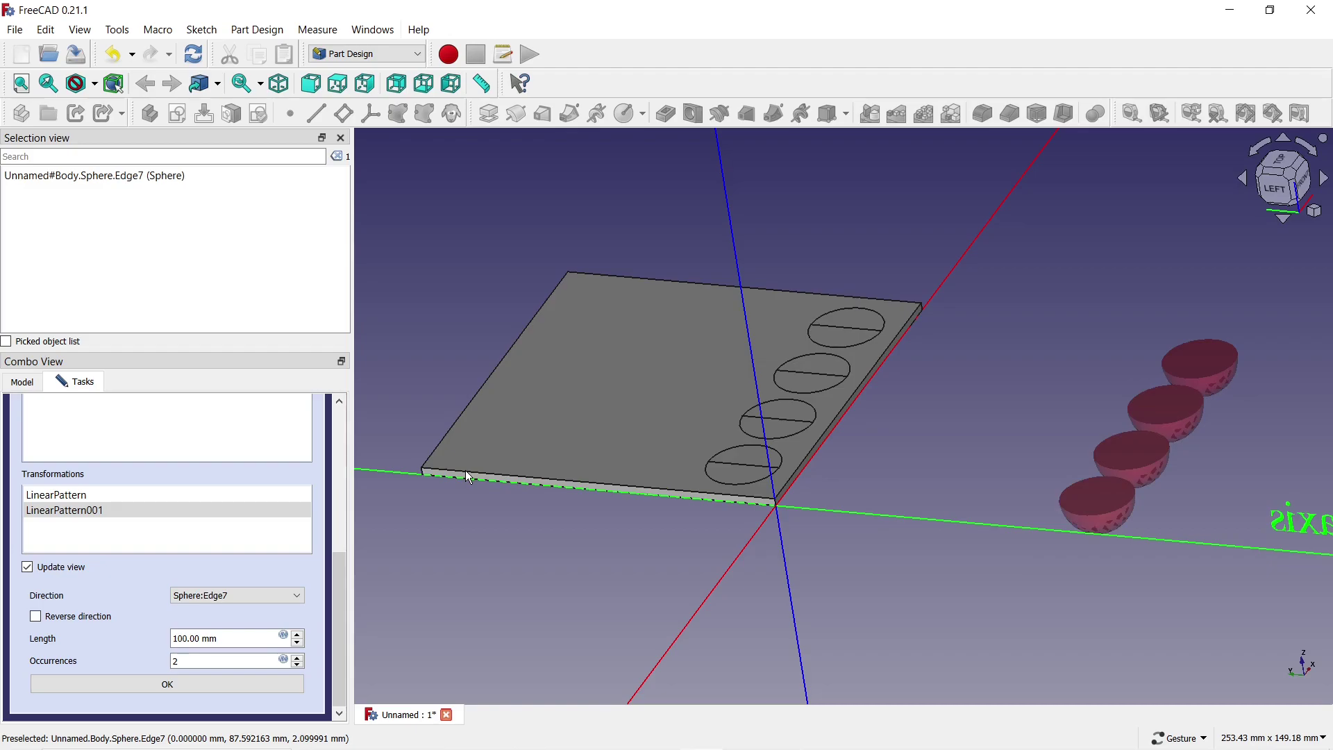
left_click(34, 618)
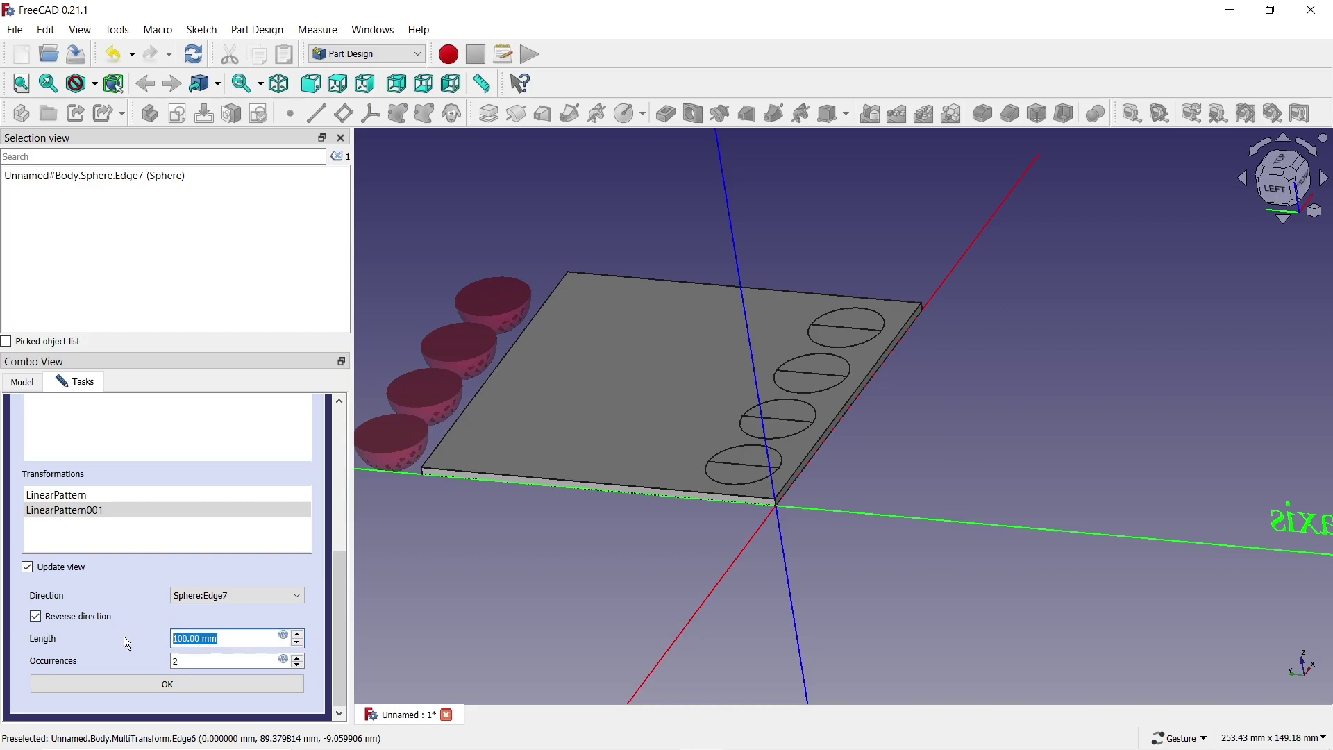
type("70")
left_click(280, 664)
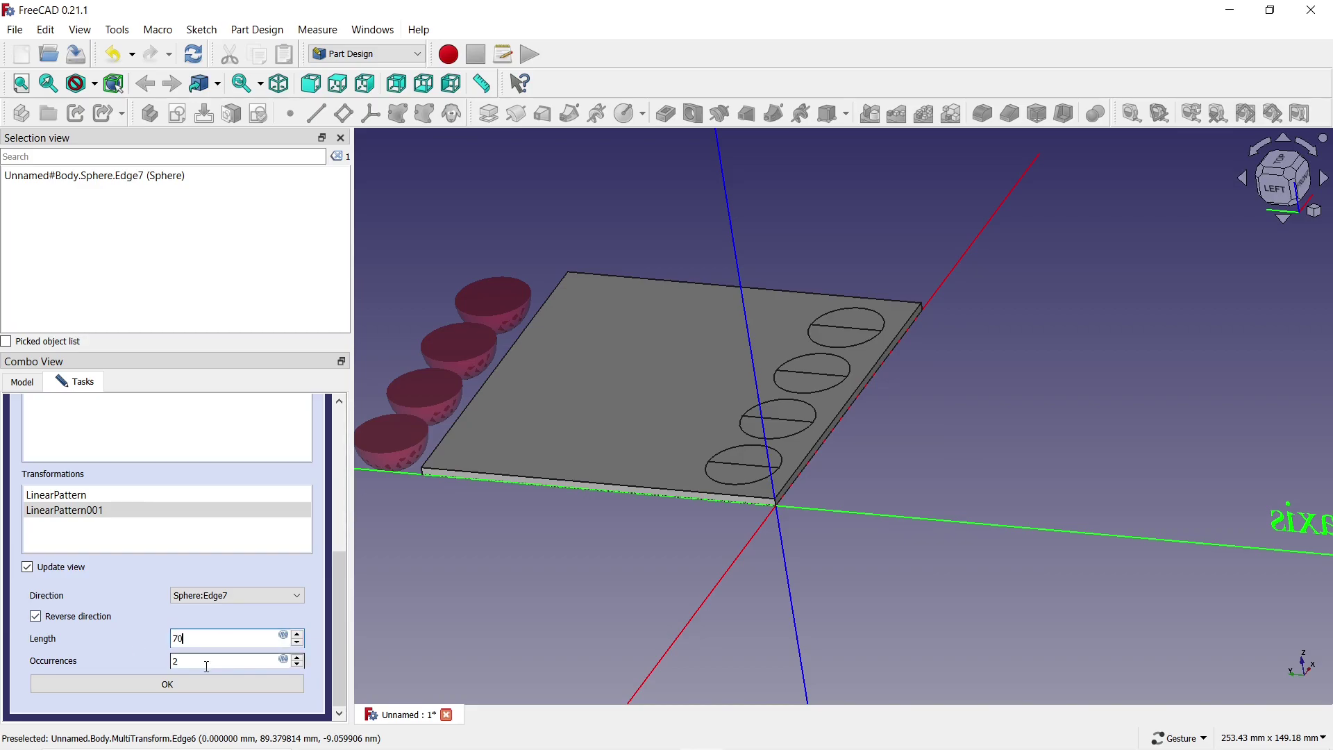
left_click(299, 658)
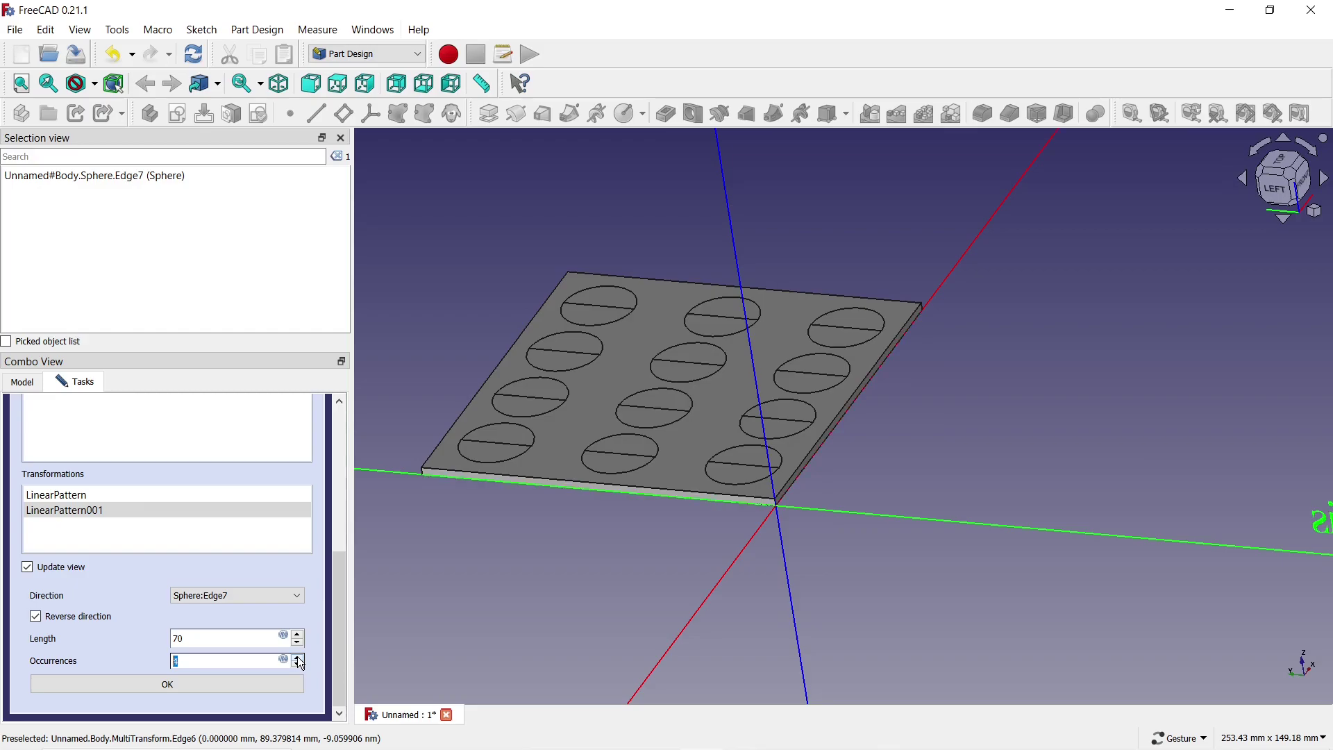
left_click(256, 686)
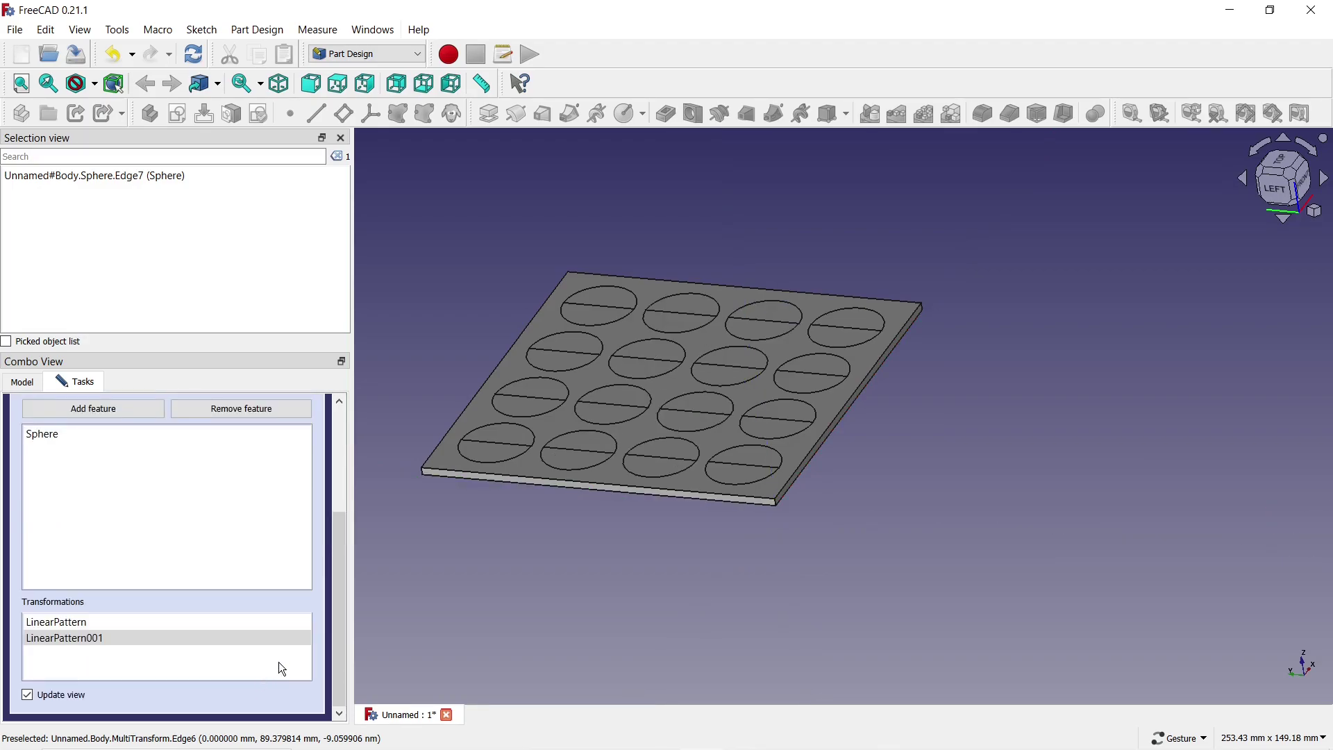
Step: Accept the grid, then cut a 9 mm subtractive sphere at the front-right circle (Face23)
left_click_drag(339, 553, 348, 409)
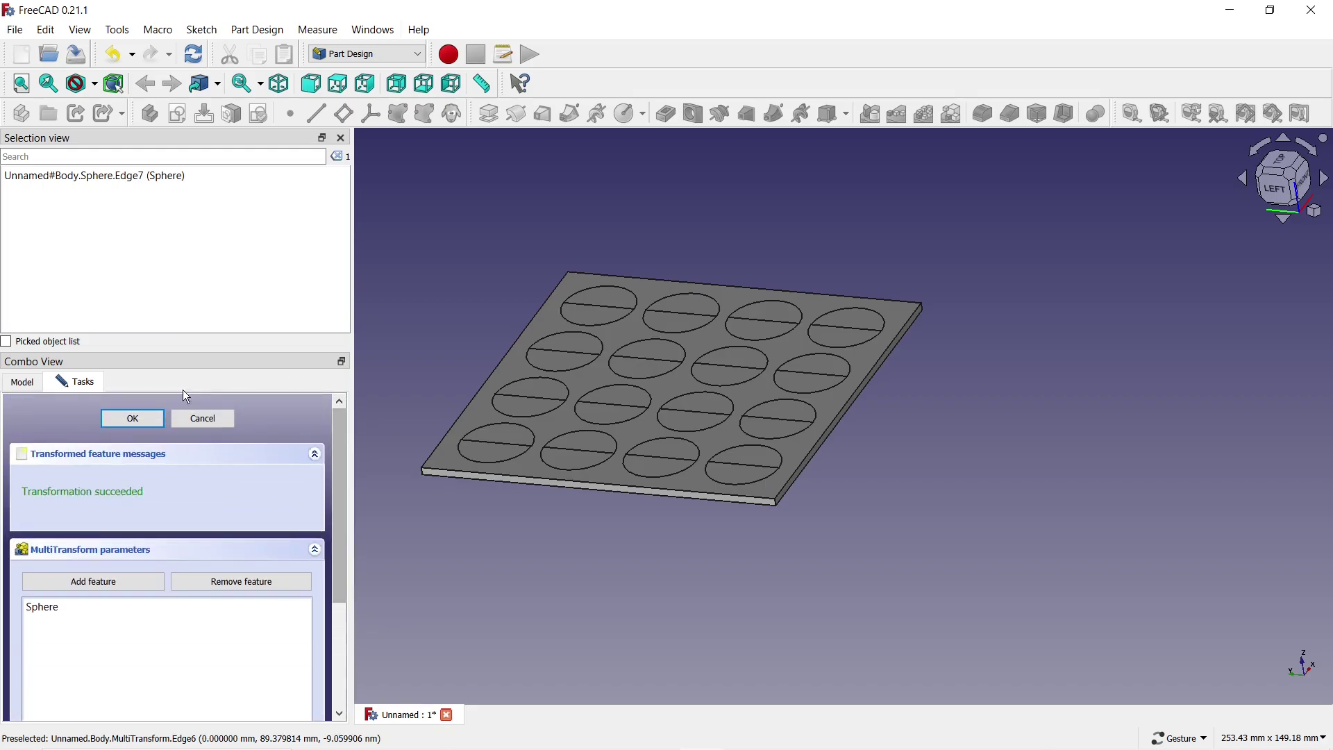
left_click(138, 419)
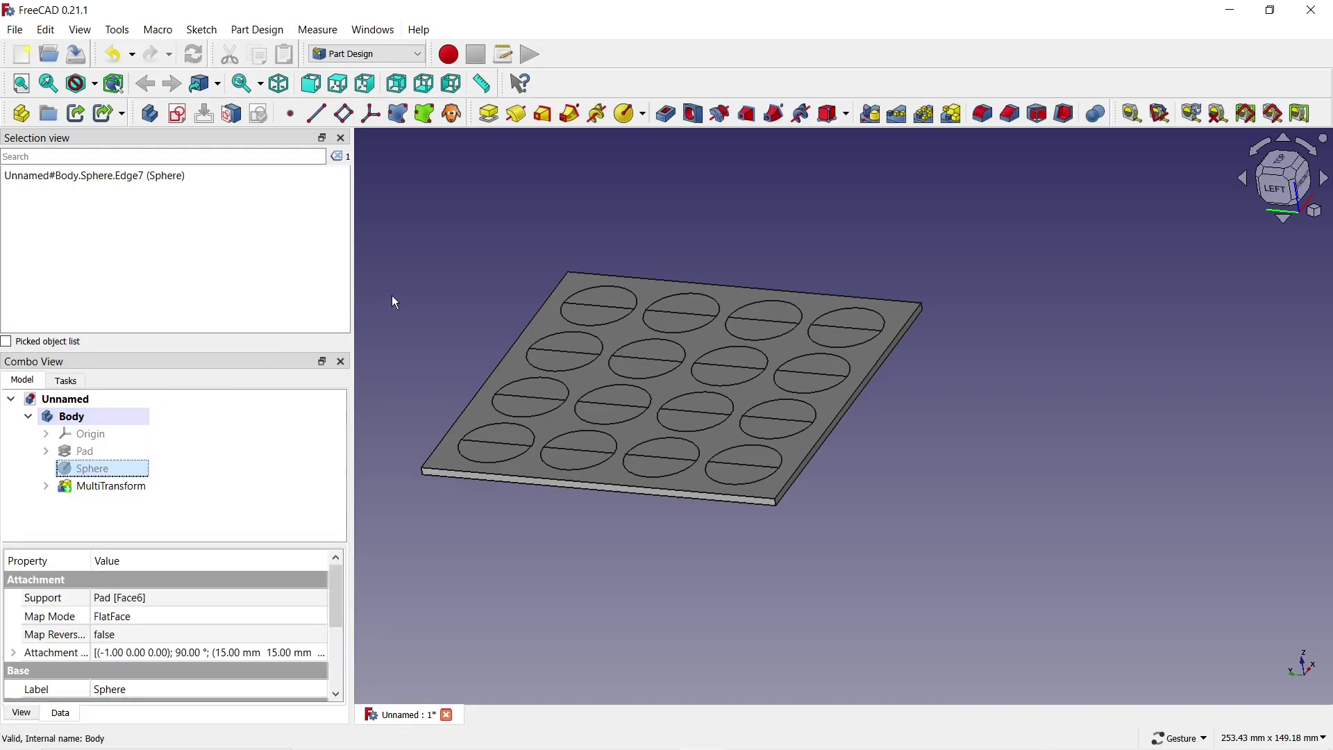
left_click(848, 114)
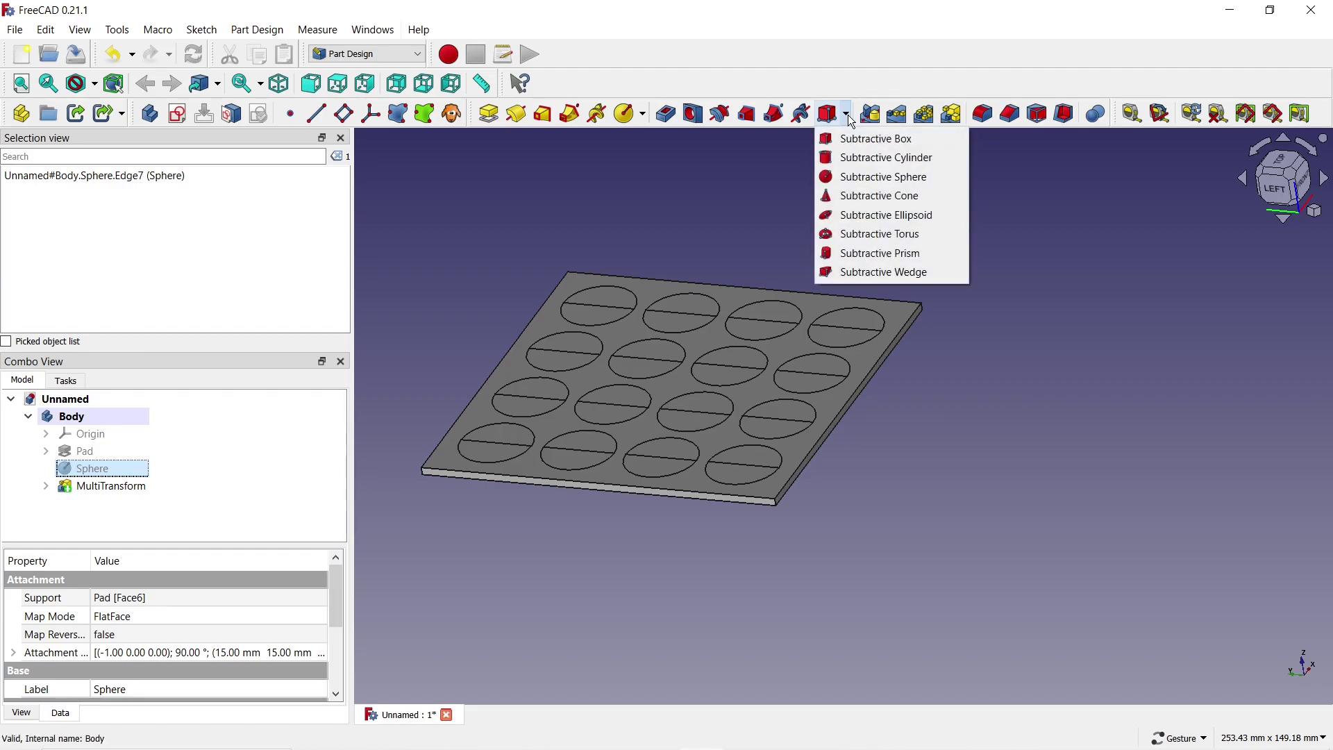
left_click(861, 179)
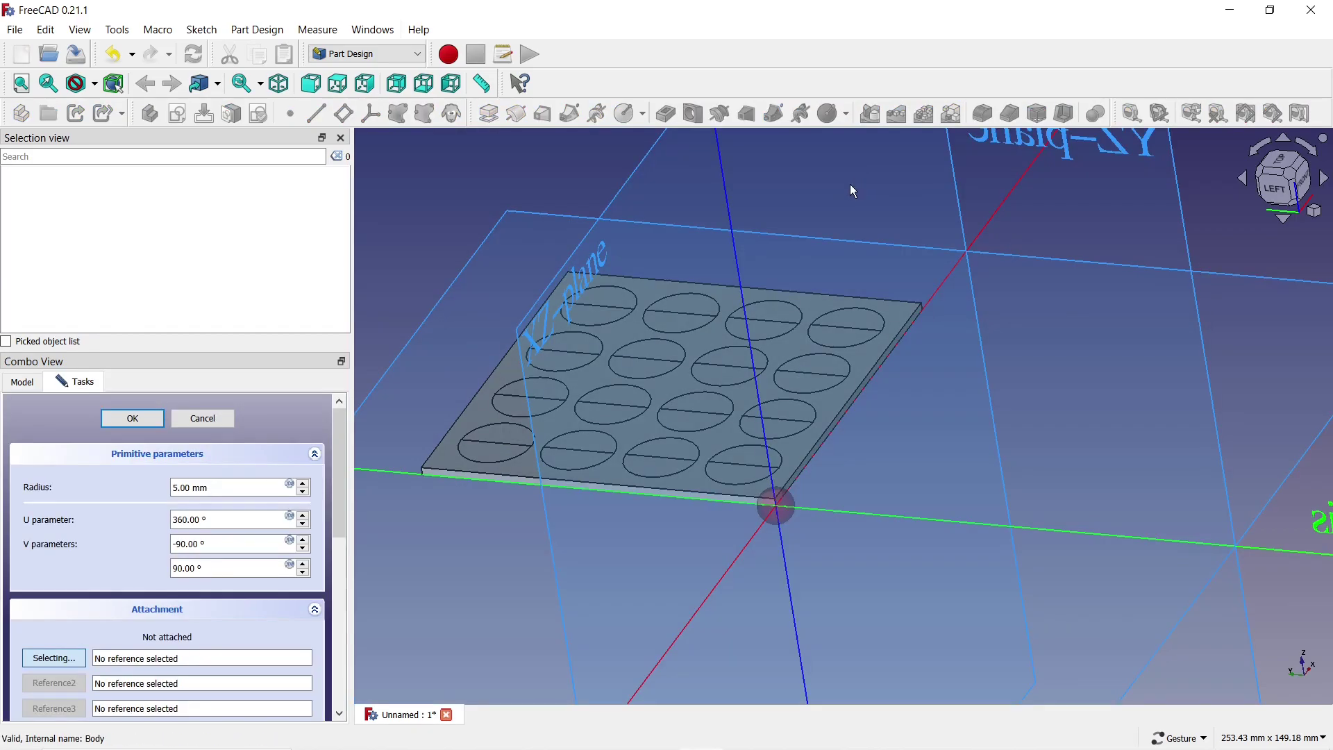
left_click(744, 480)
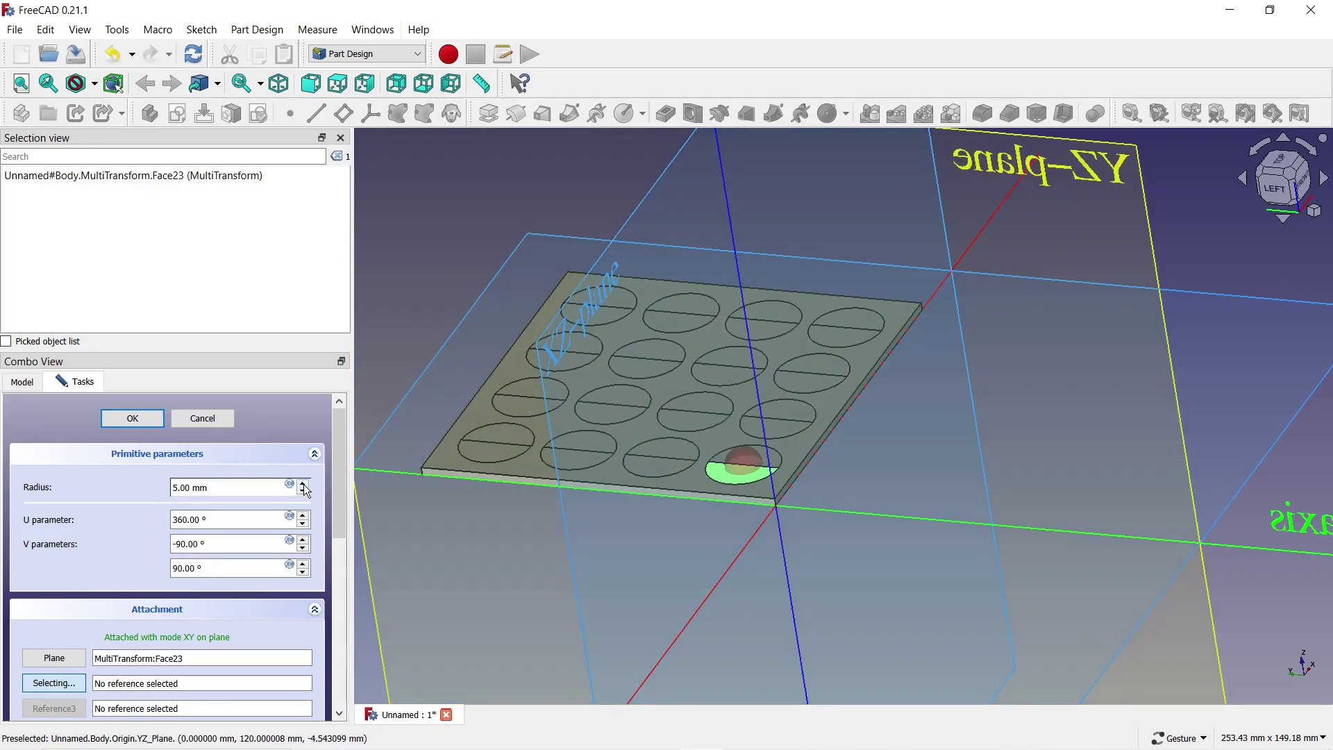
scroll(307, 488, "up", 2)
scroll(307, 491, "up", 2)
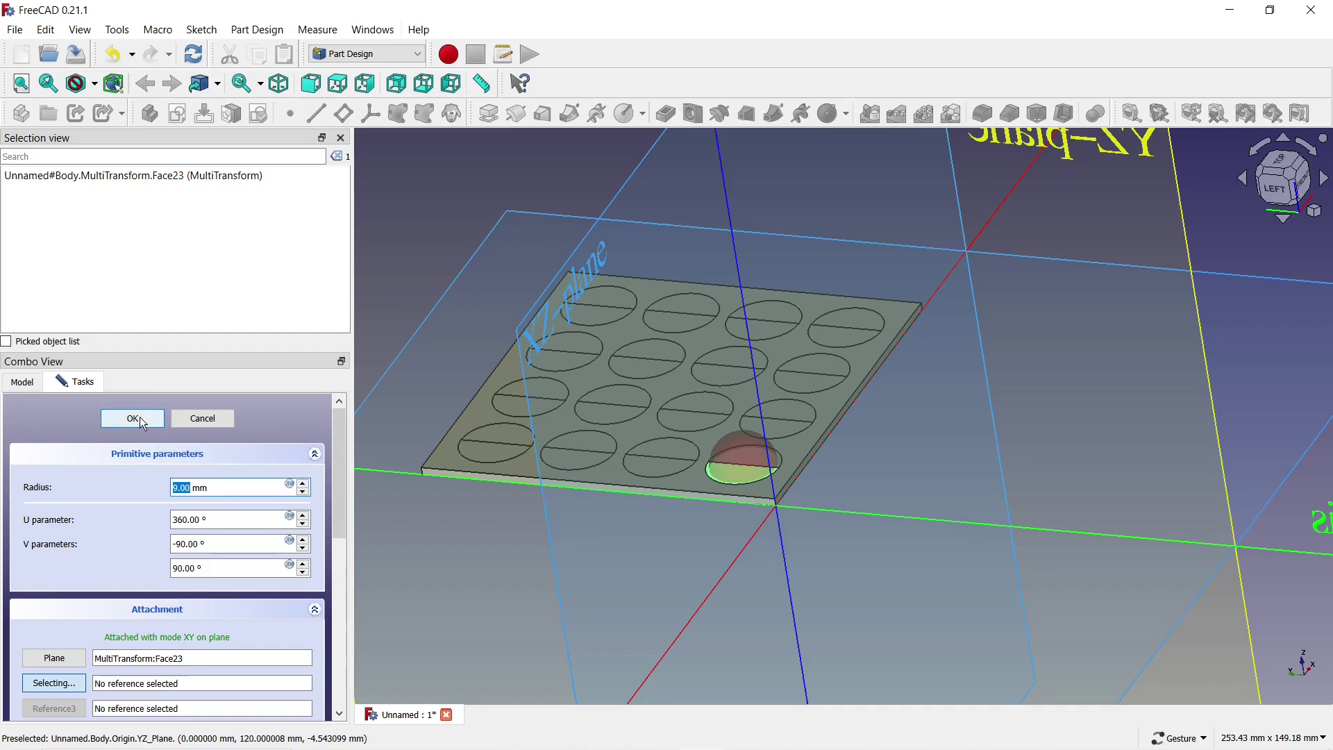
left_click(133, 419)
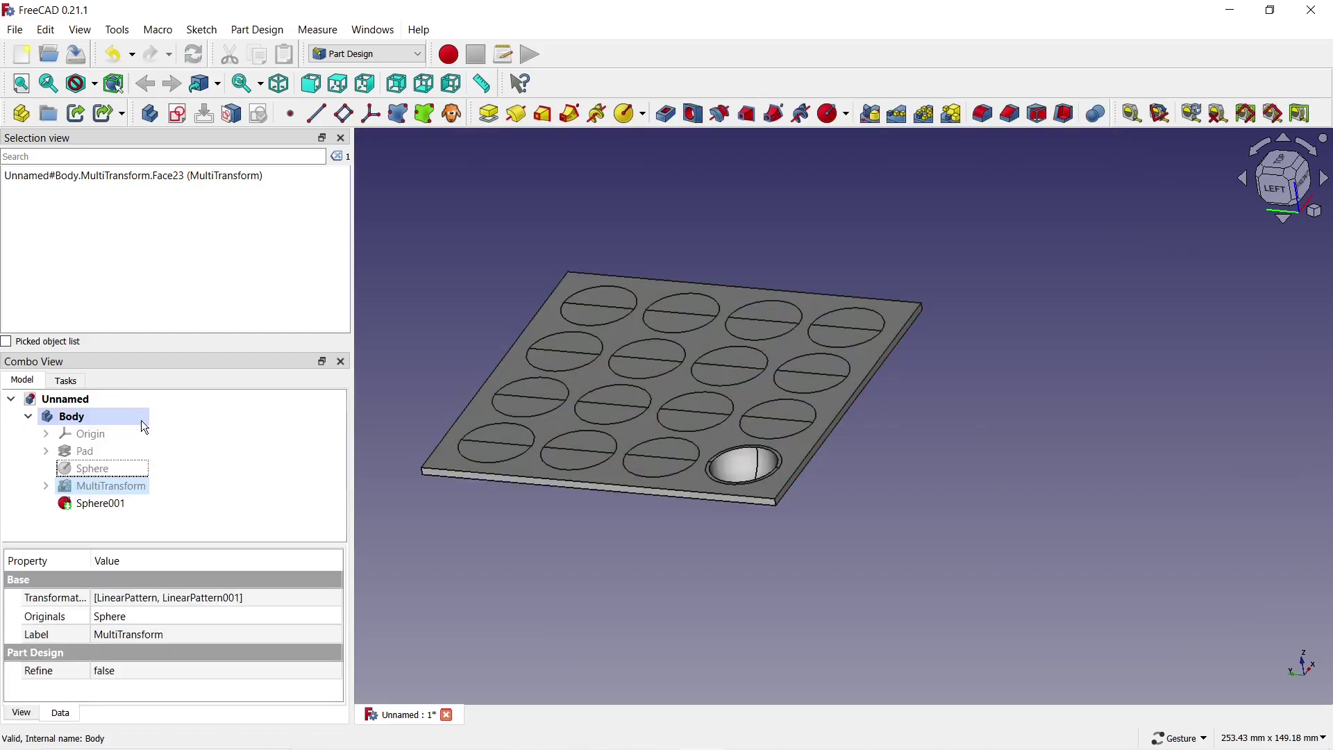
Step: Start a MultiTransform of the Sphere001 dimple cut and add a linear pattern
left_click(111, 505)
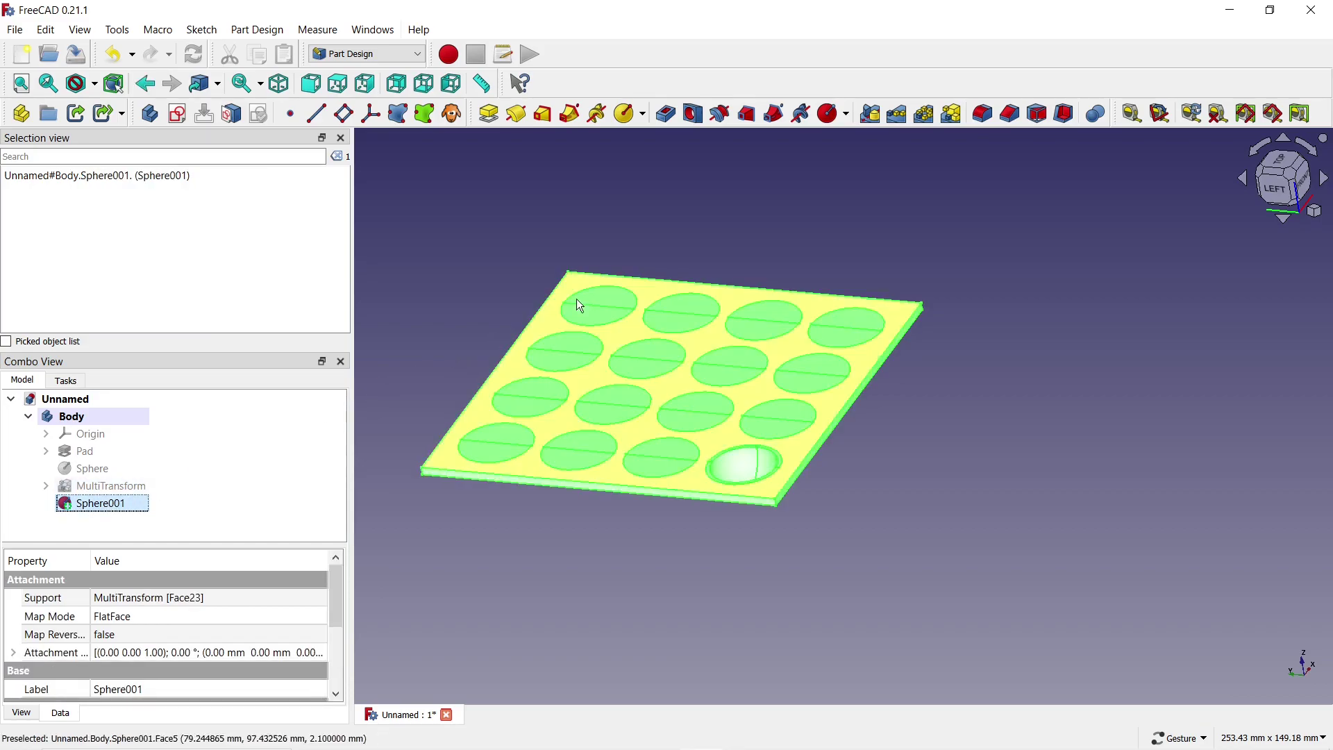
left_click(949, 113)
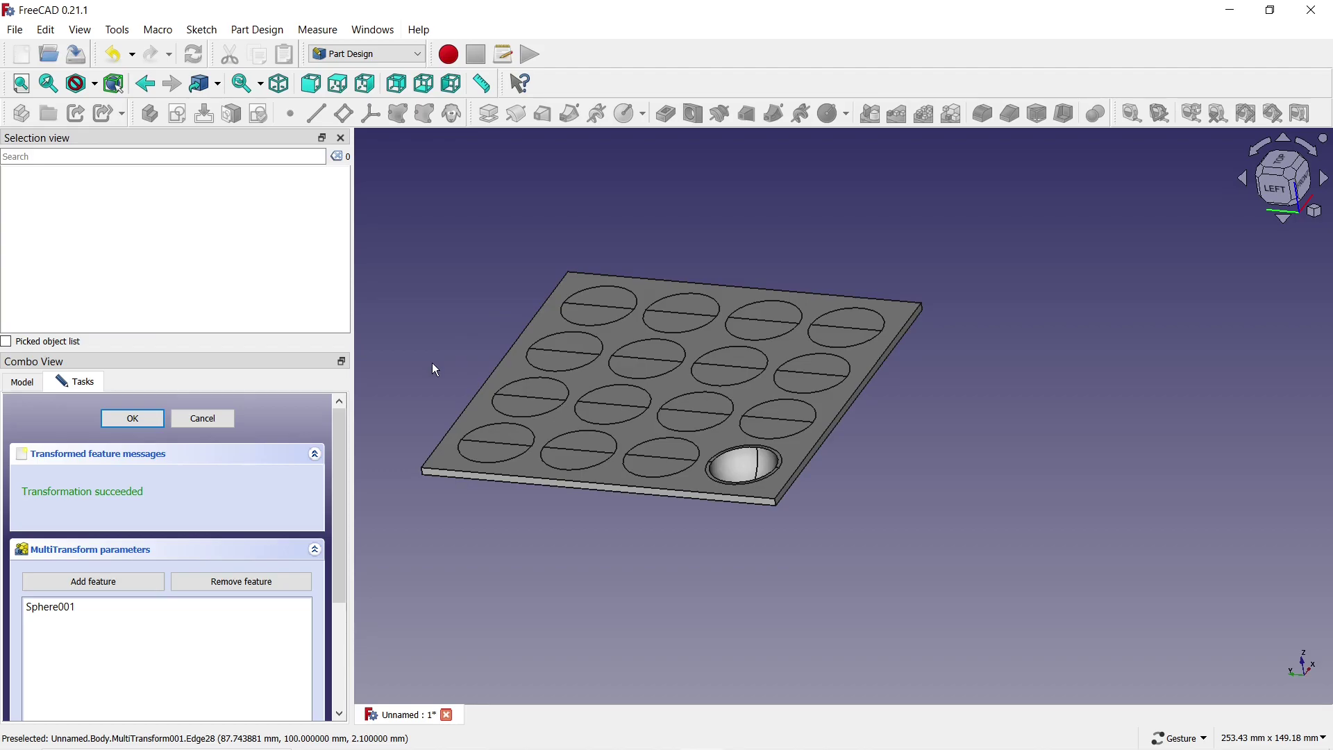
left_click_drag(336, 424, 349, 565)
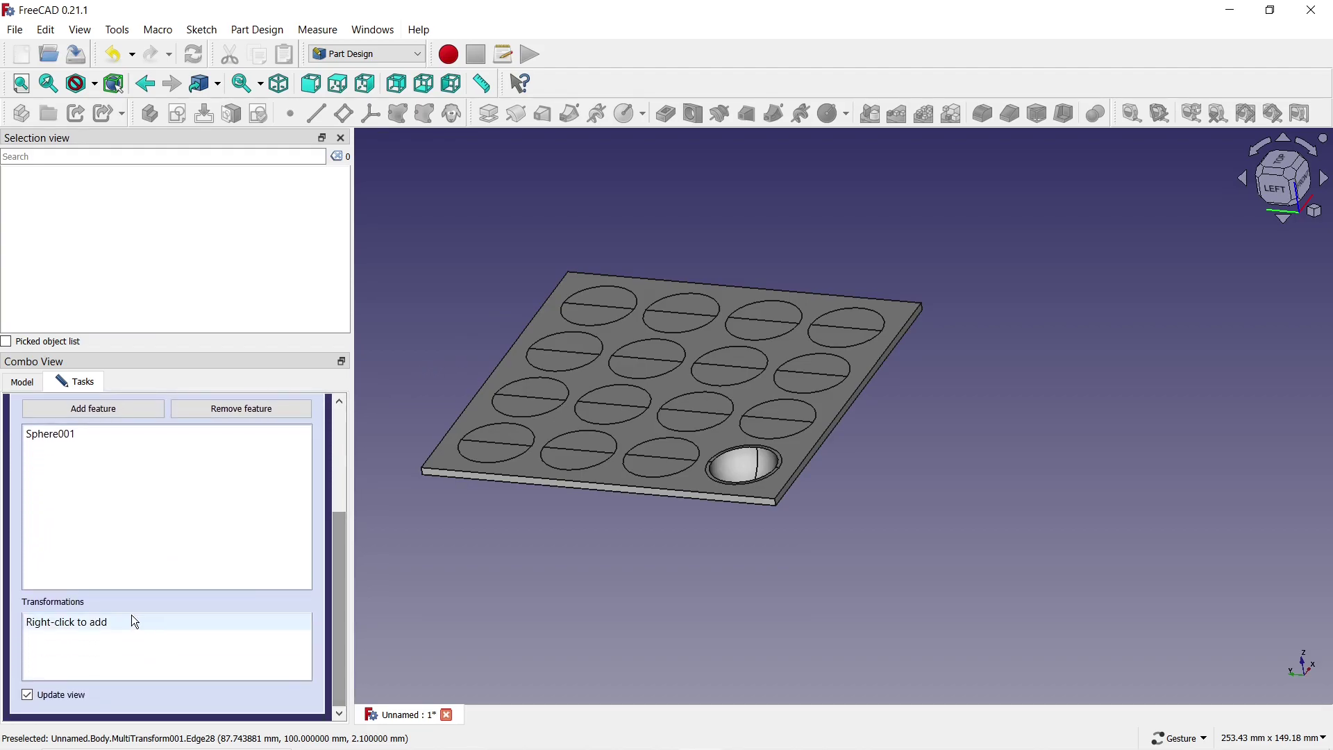
right_click(106, 625)
left_click(199, 543)
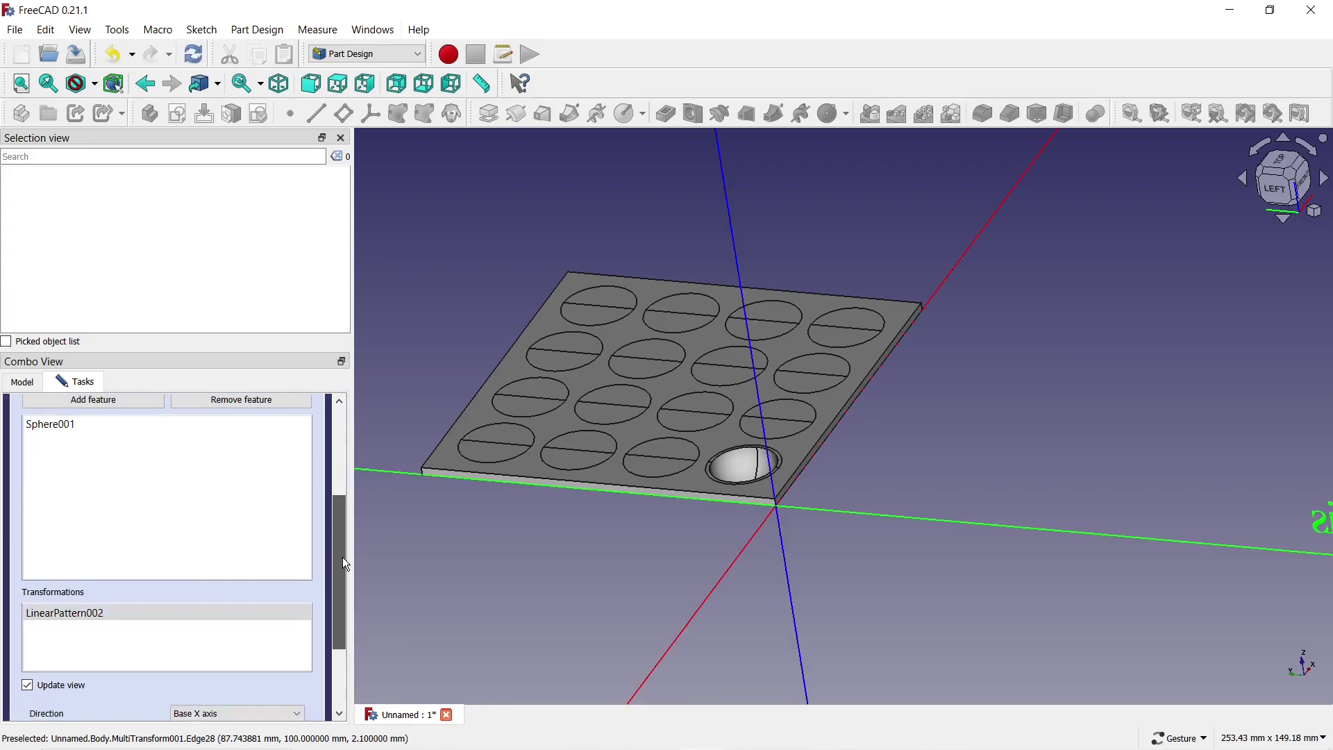
Step: Set the linear pattern along X to length 70 mm with 4 occurrences and confirm
left_click_drag(339, 561, 326, 618)
left_click_drag(221, 639, 176, 639)
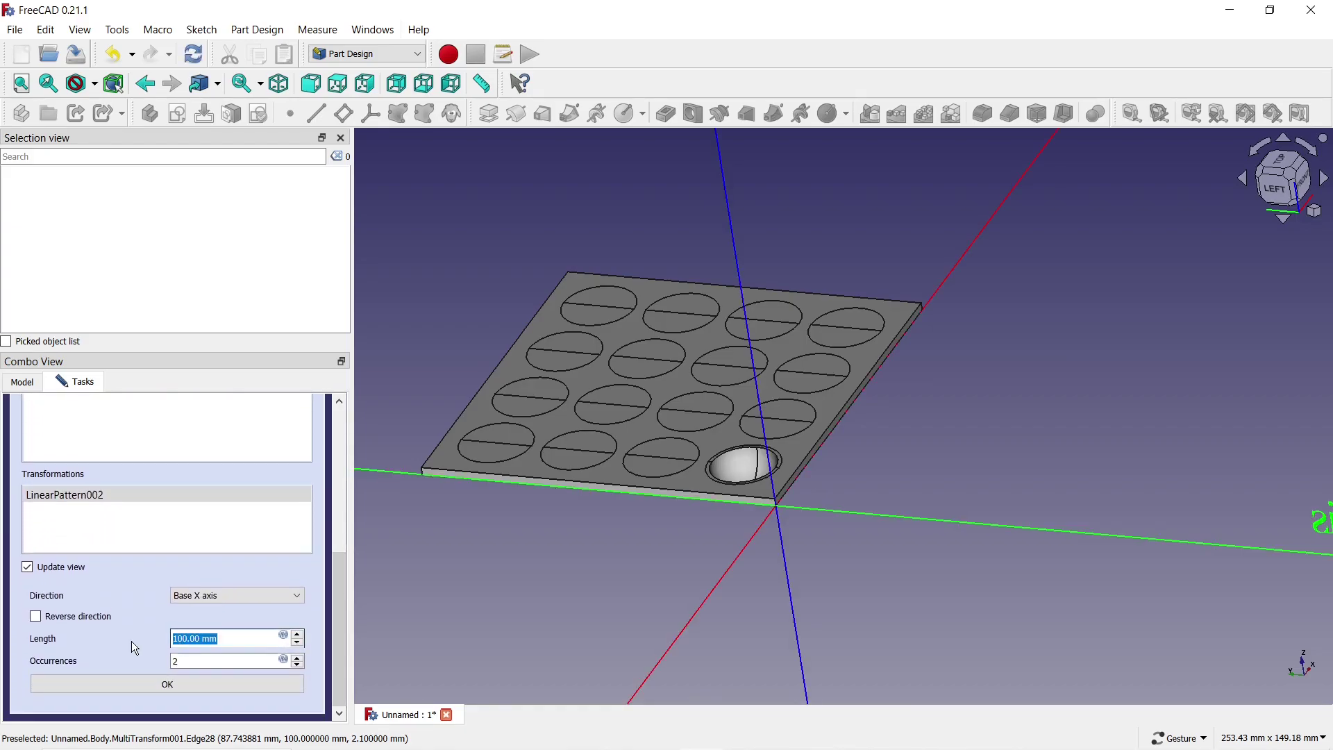
type("70")
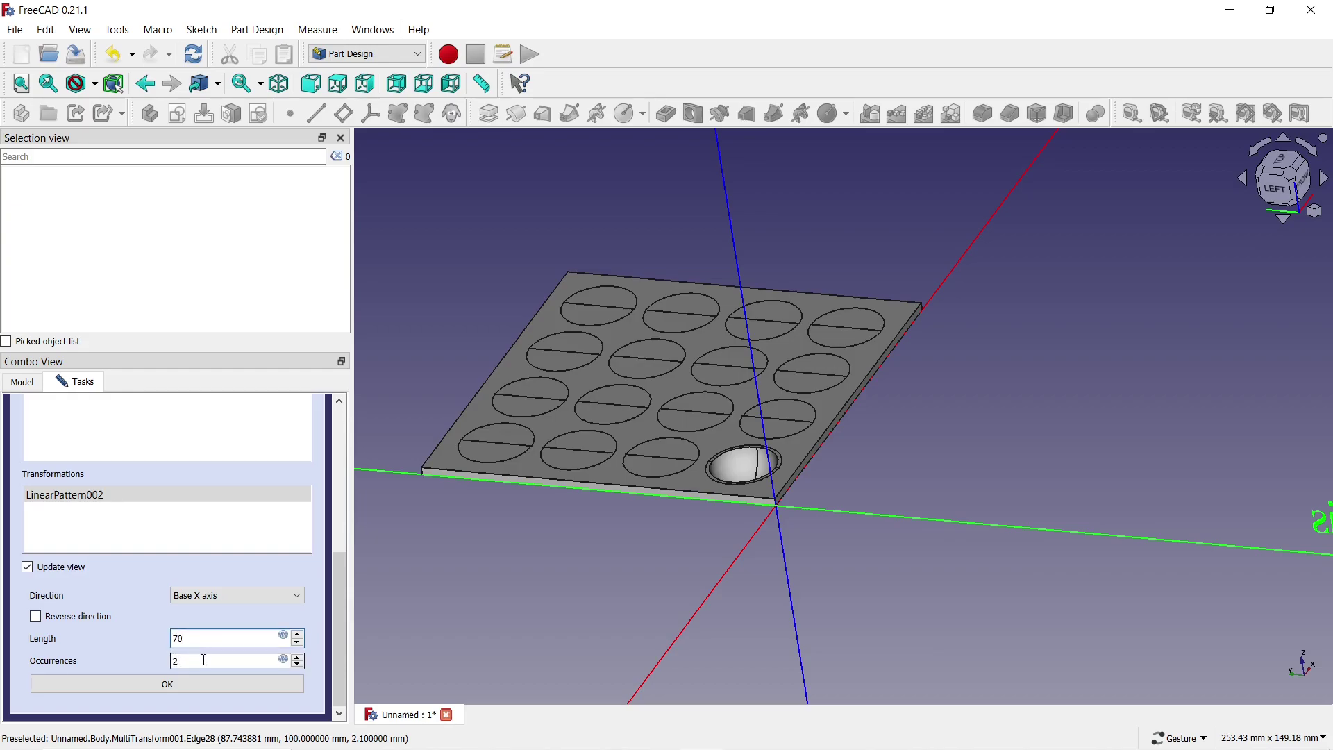
left_click(299, 658)
left_click(300, 660)
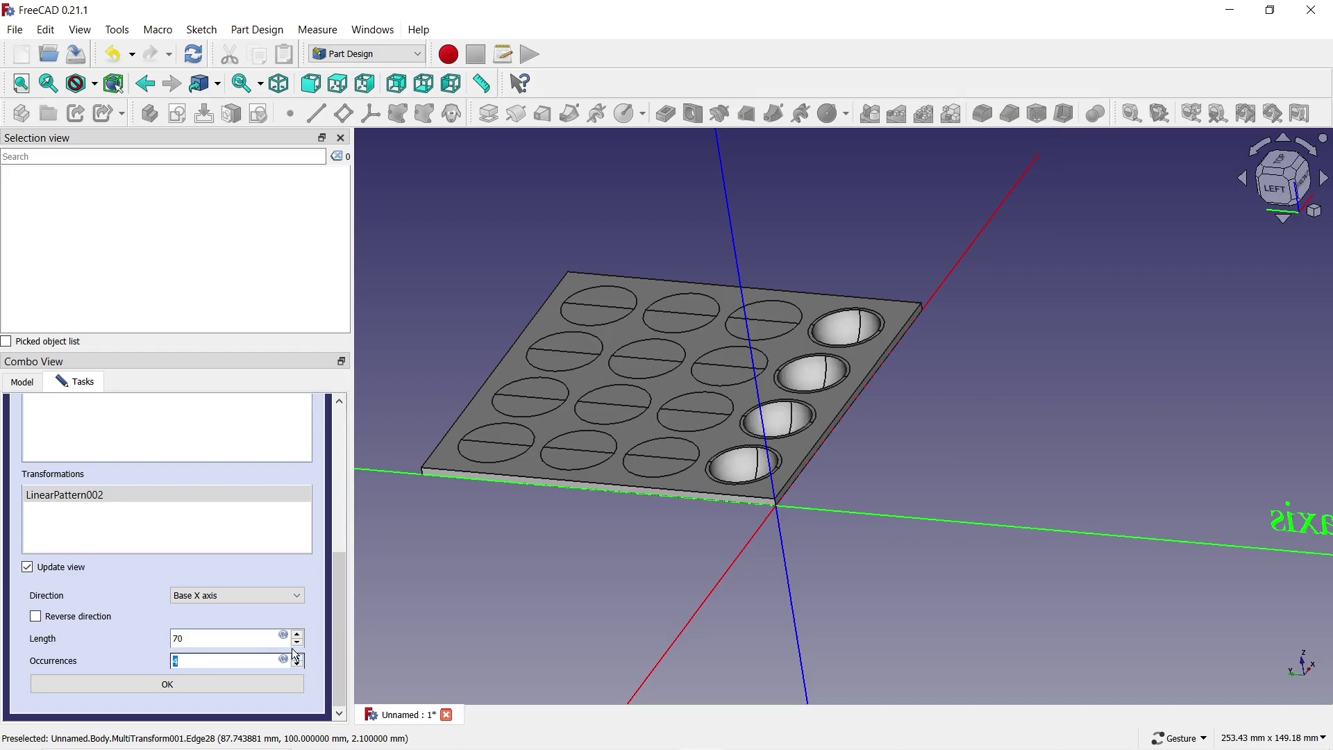
left_click(204, 688)
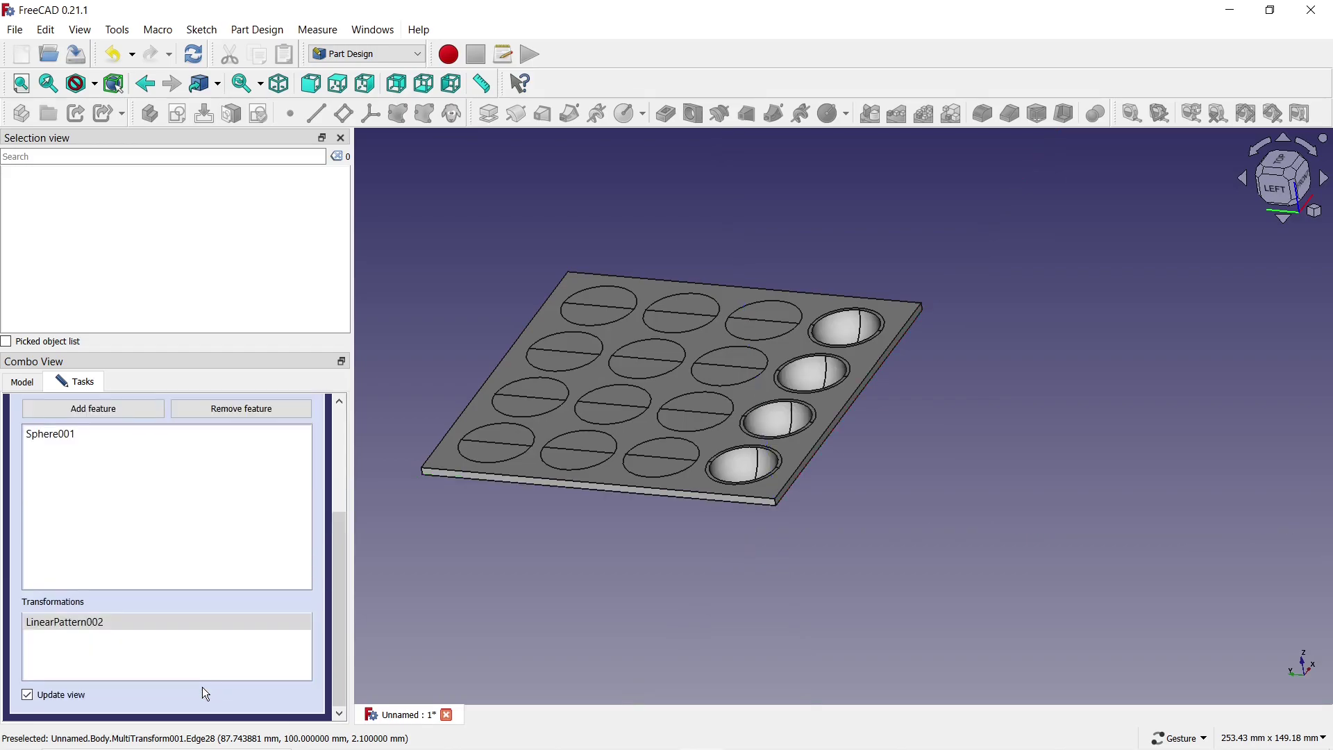
Step: Add a second linear pattern along a Sphere001 edge, reversed, 70 mm, 4 occurrences
right_click(210, 624)
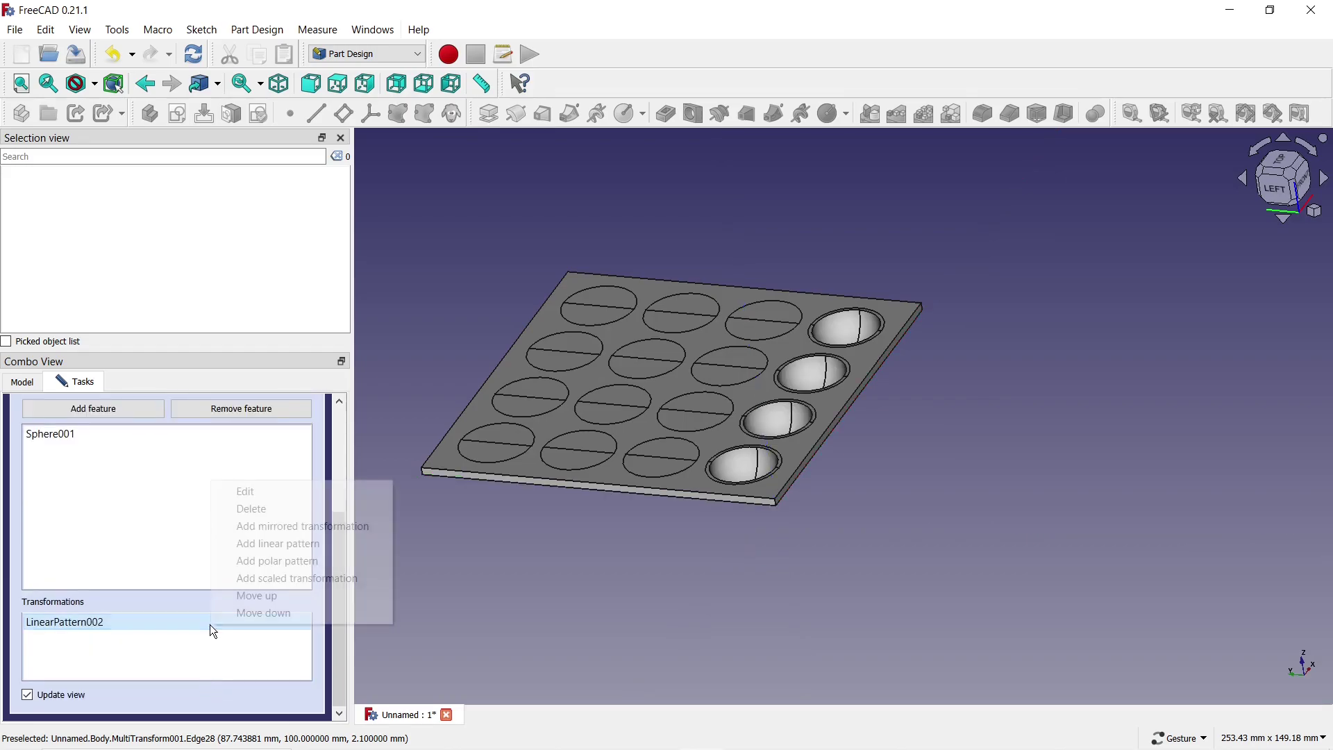
left_click(278, 544)
scroll(336, 614, "down", 3)
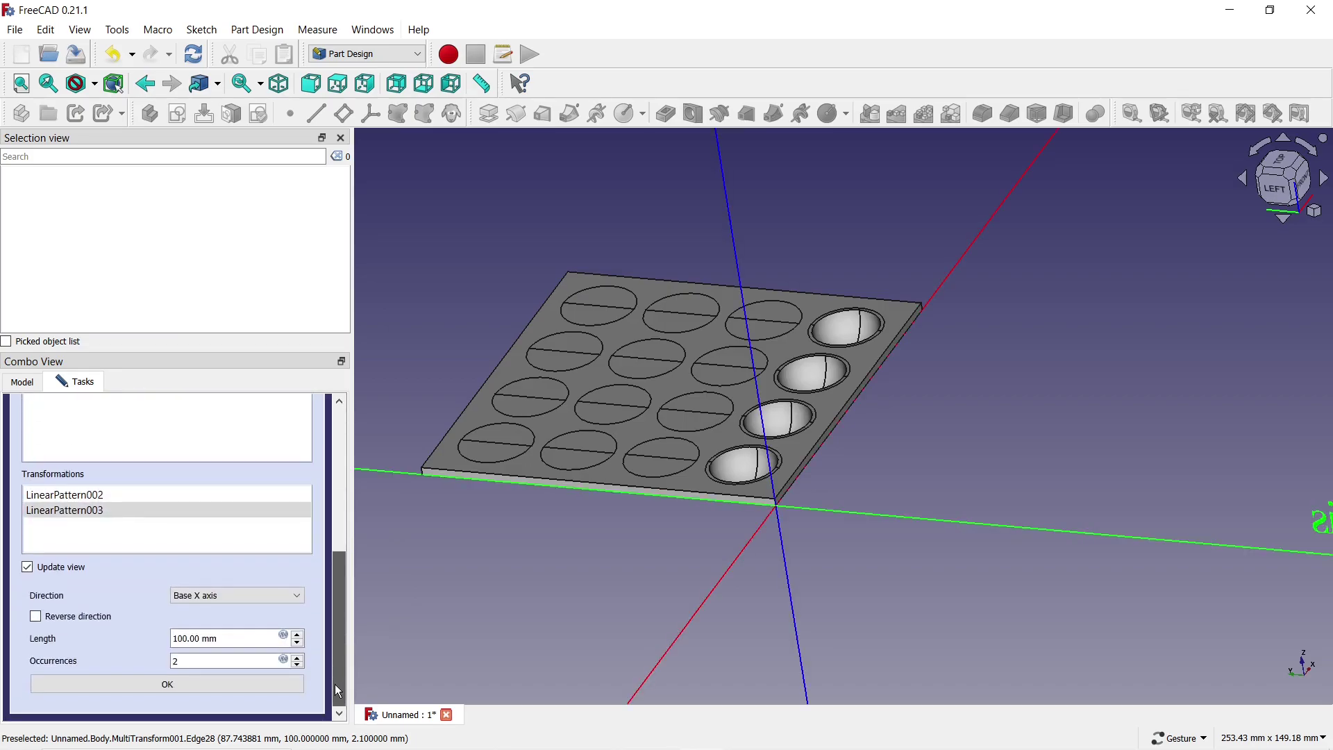
left_click(282, 596)
left_click(255, 643)
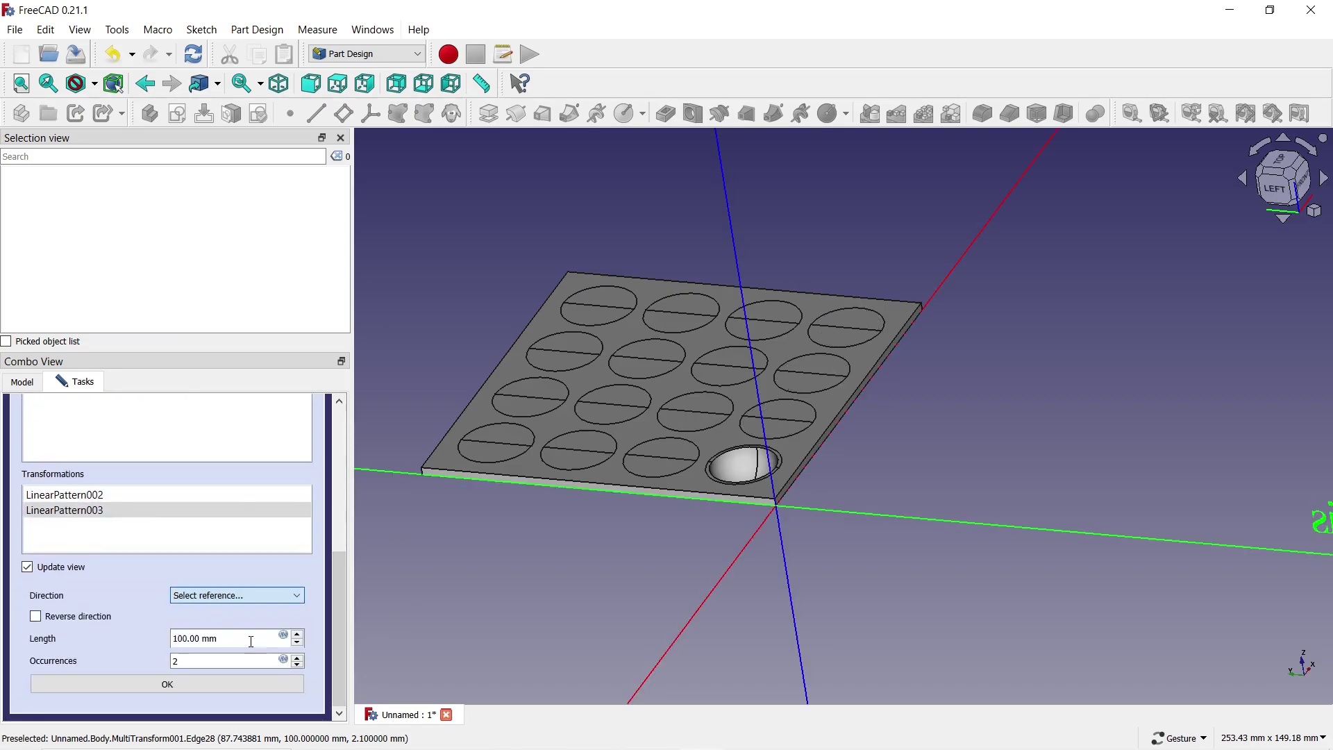
left_click(453, 476)
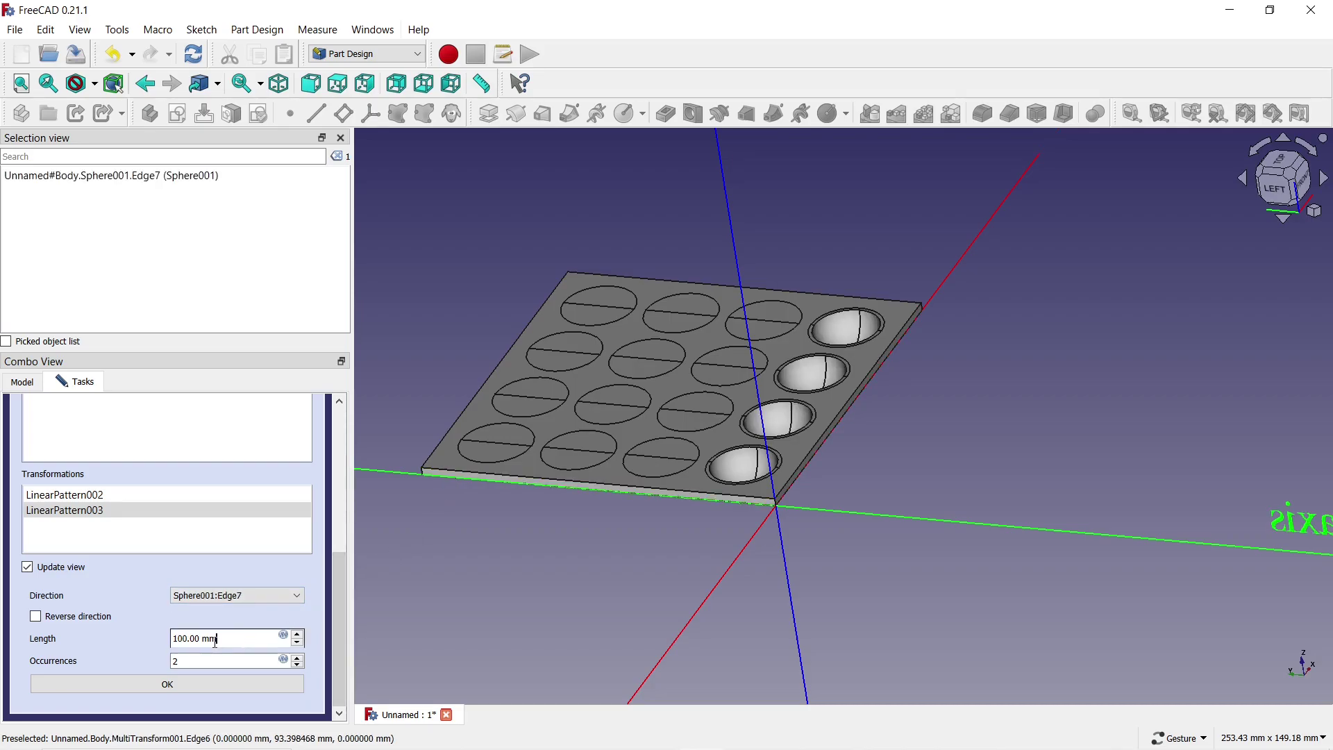
type("70")
left_click(199, 662)
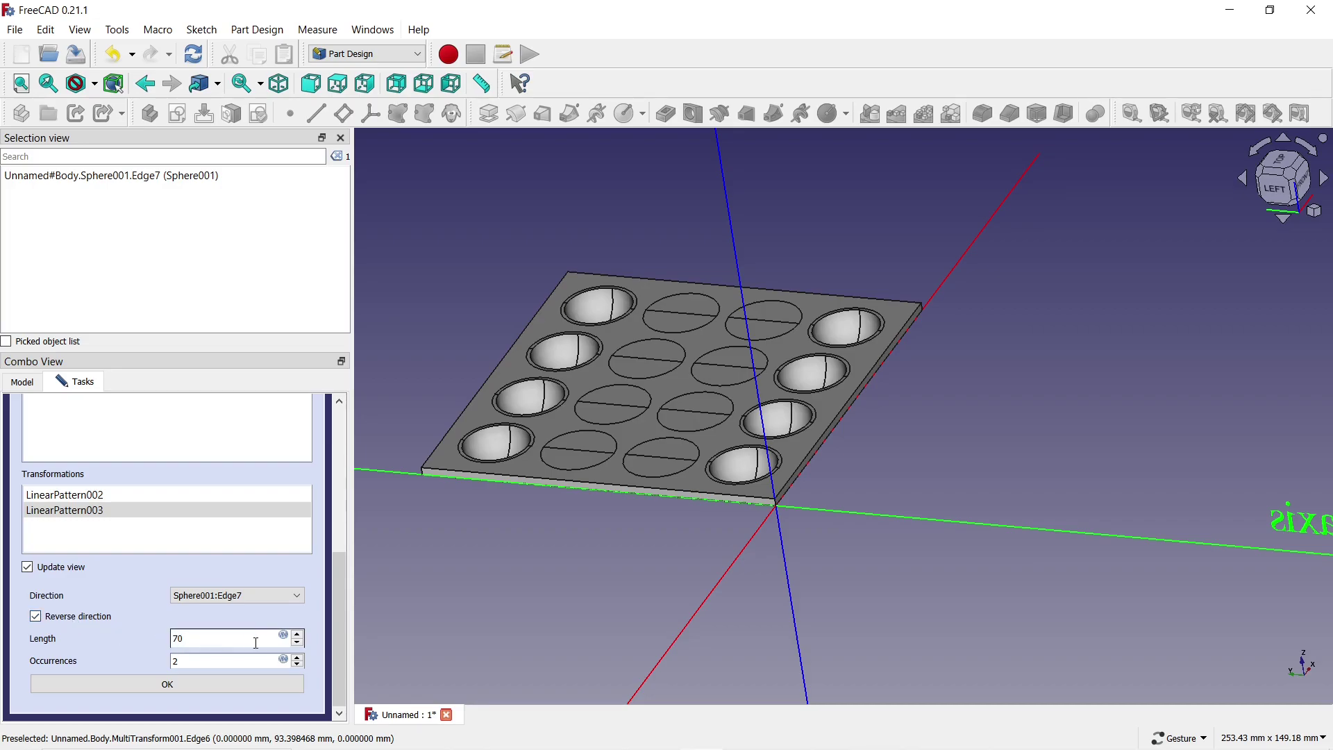
left_click(299, 663)
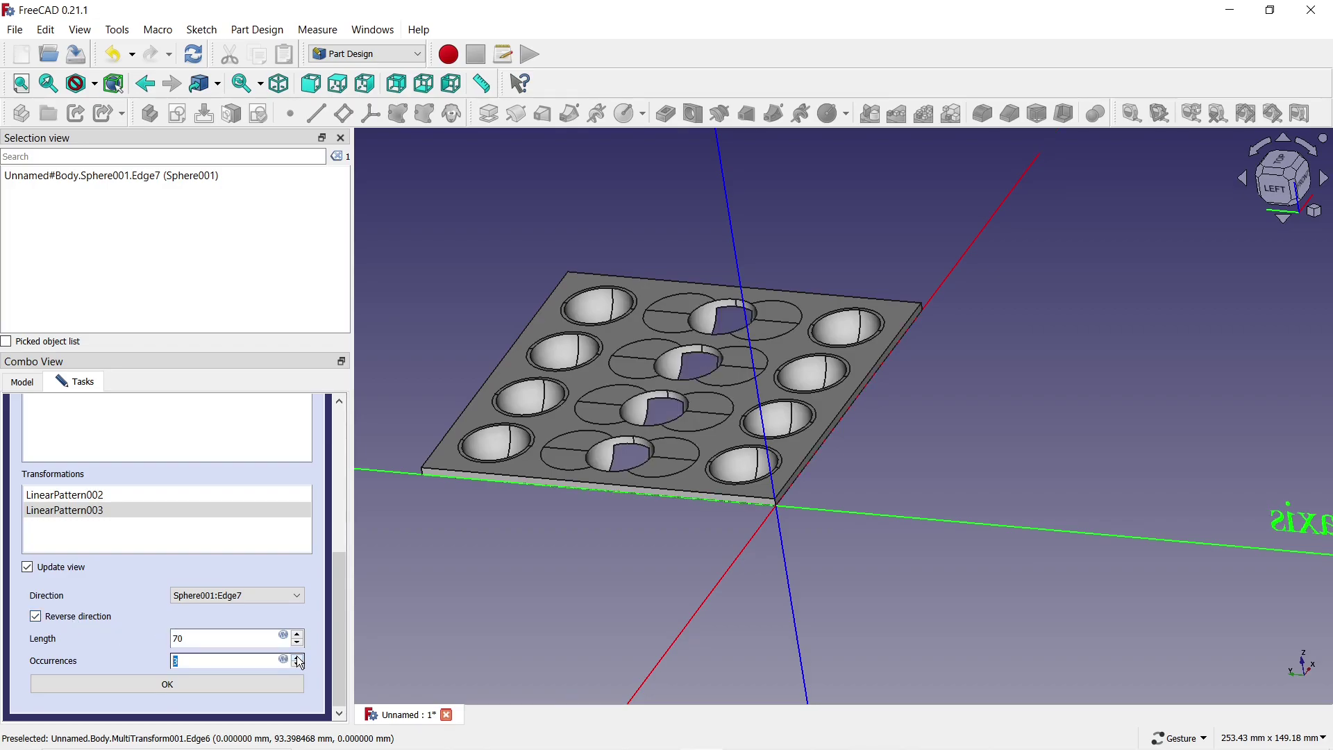
left_click(299, 658)
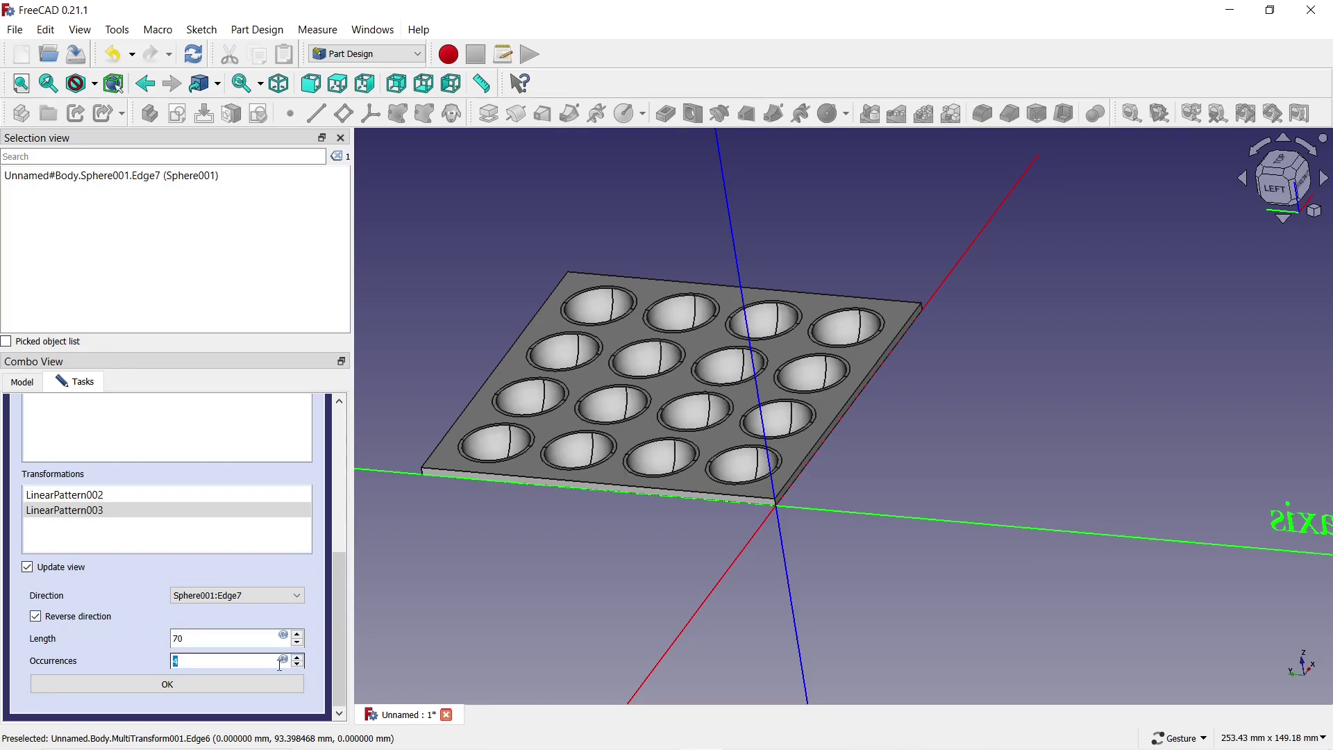
left_click(266, 683)
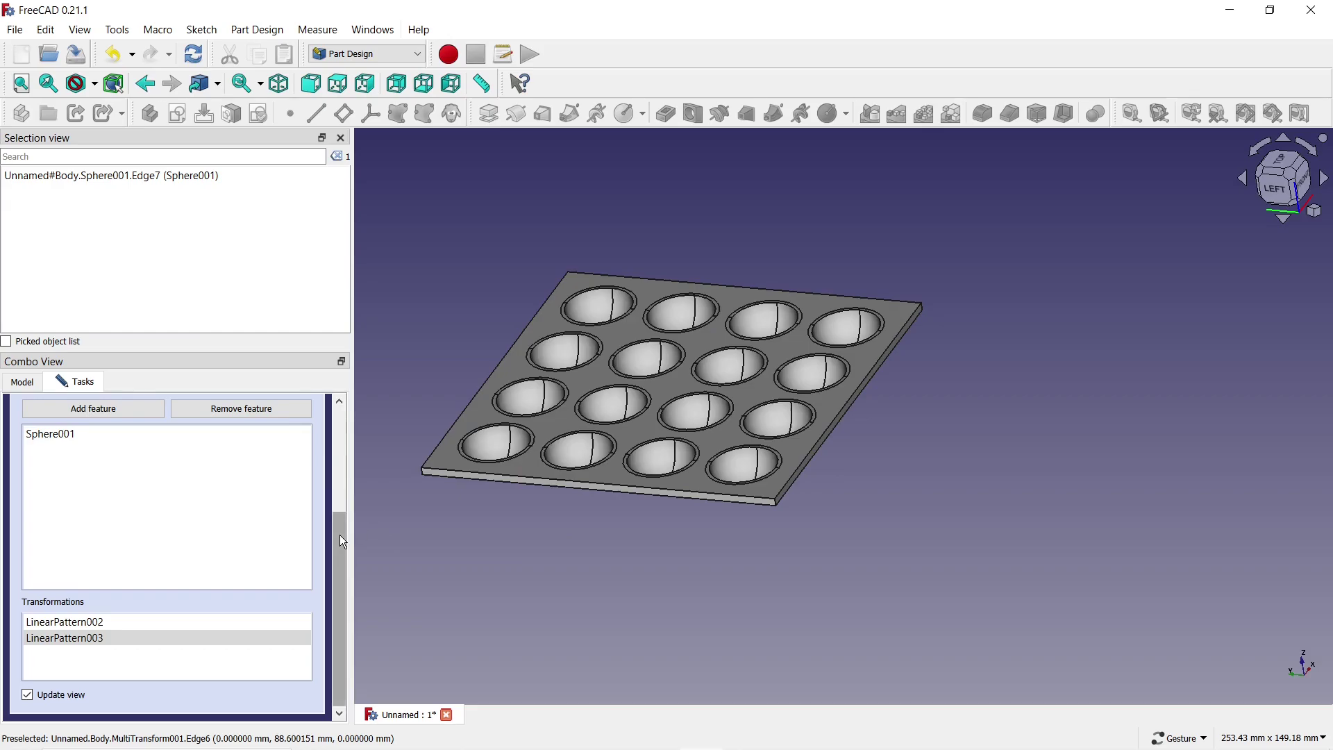
Step: Finish MultiTransform001 for the 4×4 dimple grid and view the plate from the top
left_click_drag(340, 535, 369, 407)
left_click(133, 418)
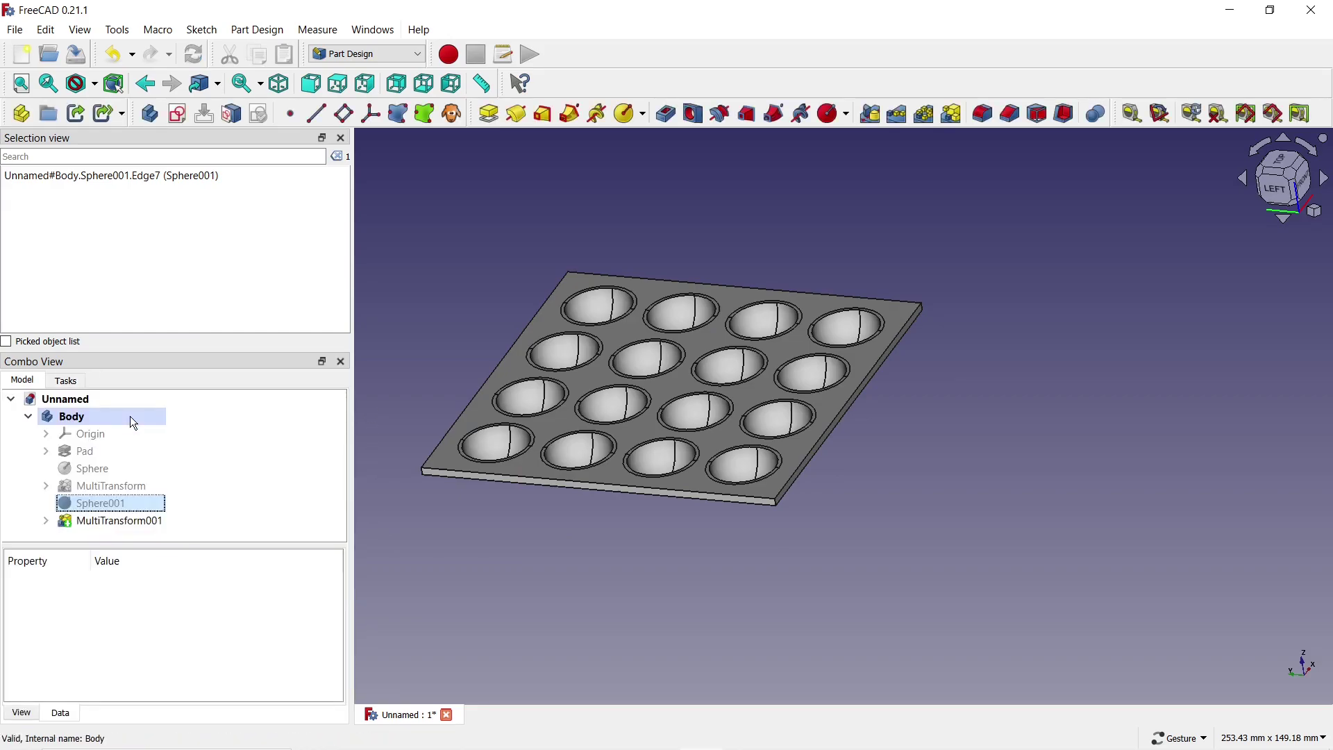
left_click(1287, 169)
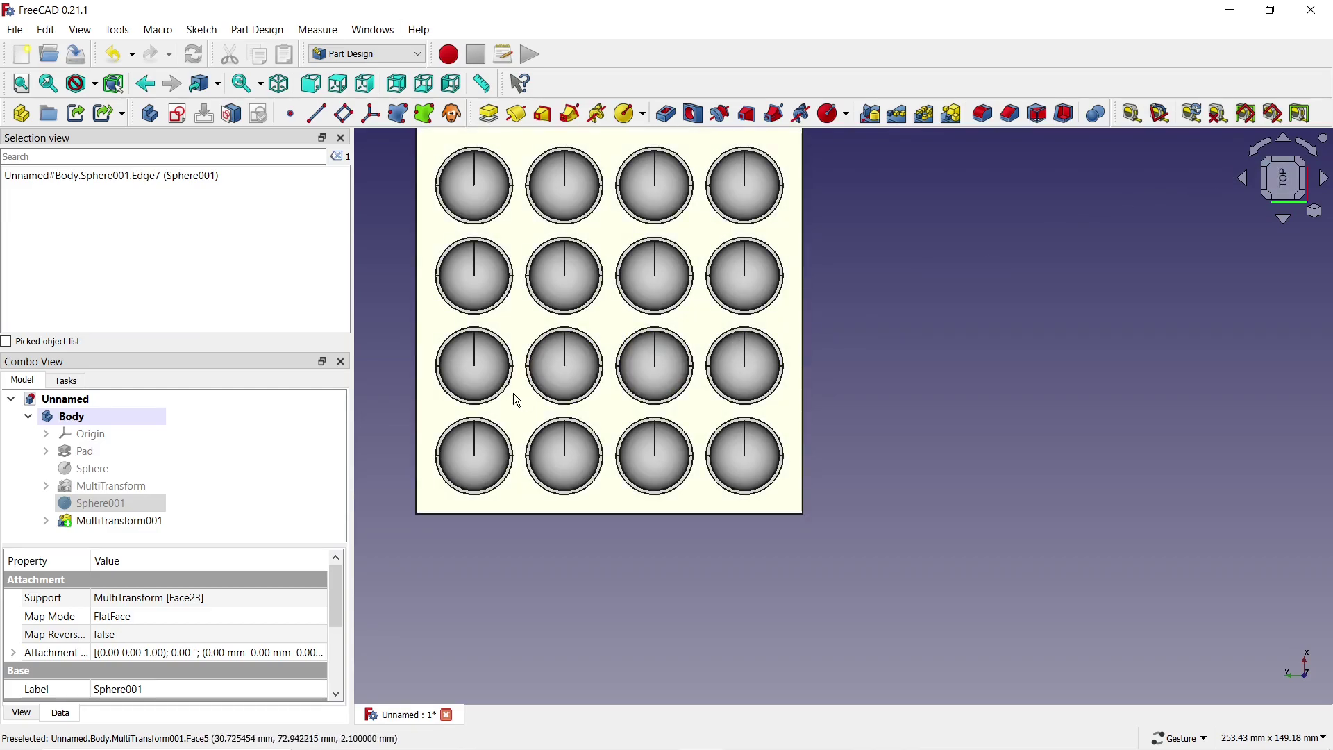
scroll(514, 394, "up", 4)
scroll(868, 305, "down", 1)
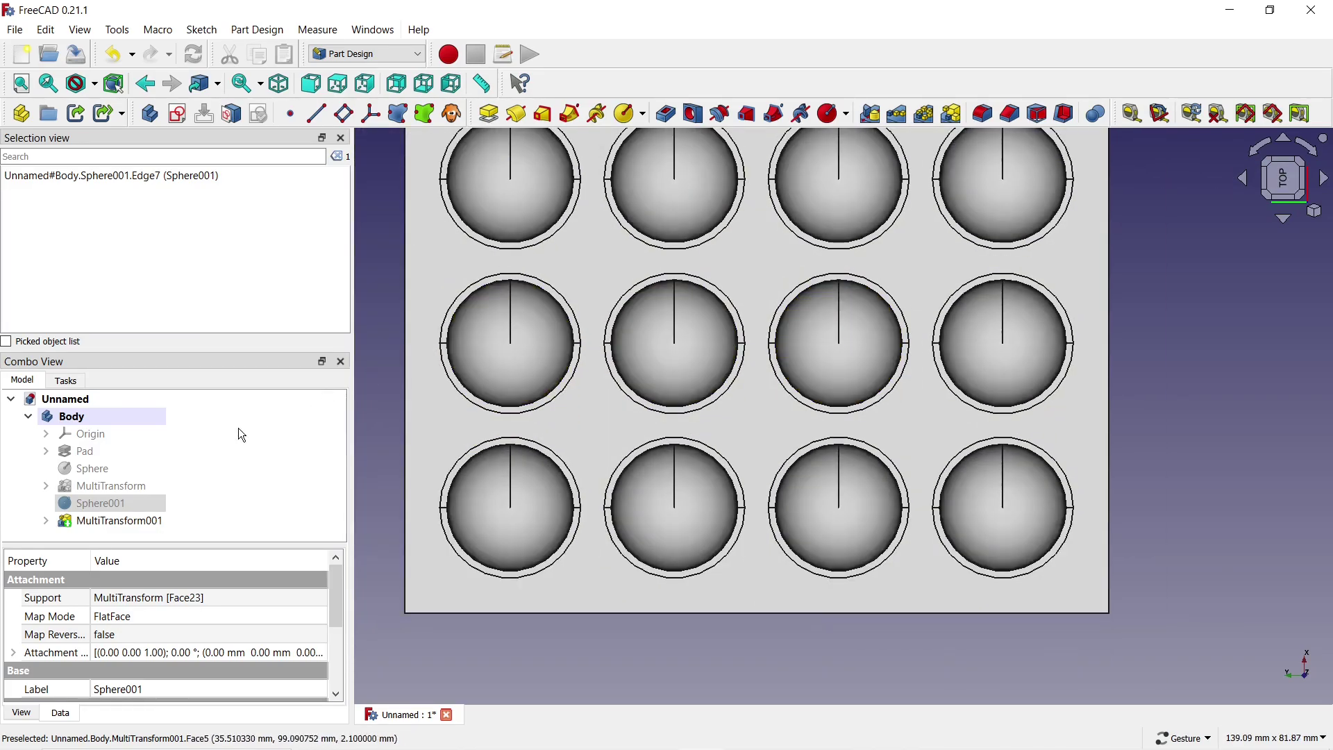
Step: Set MultiTransform001's Refine property to true, then tilt the view to check the dimples
left_click(154, 528)
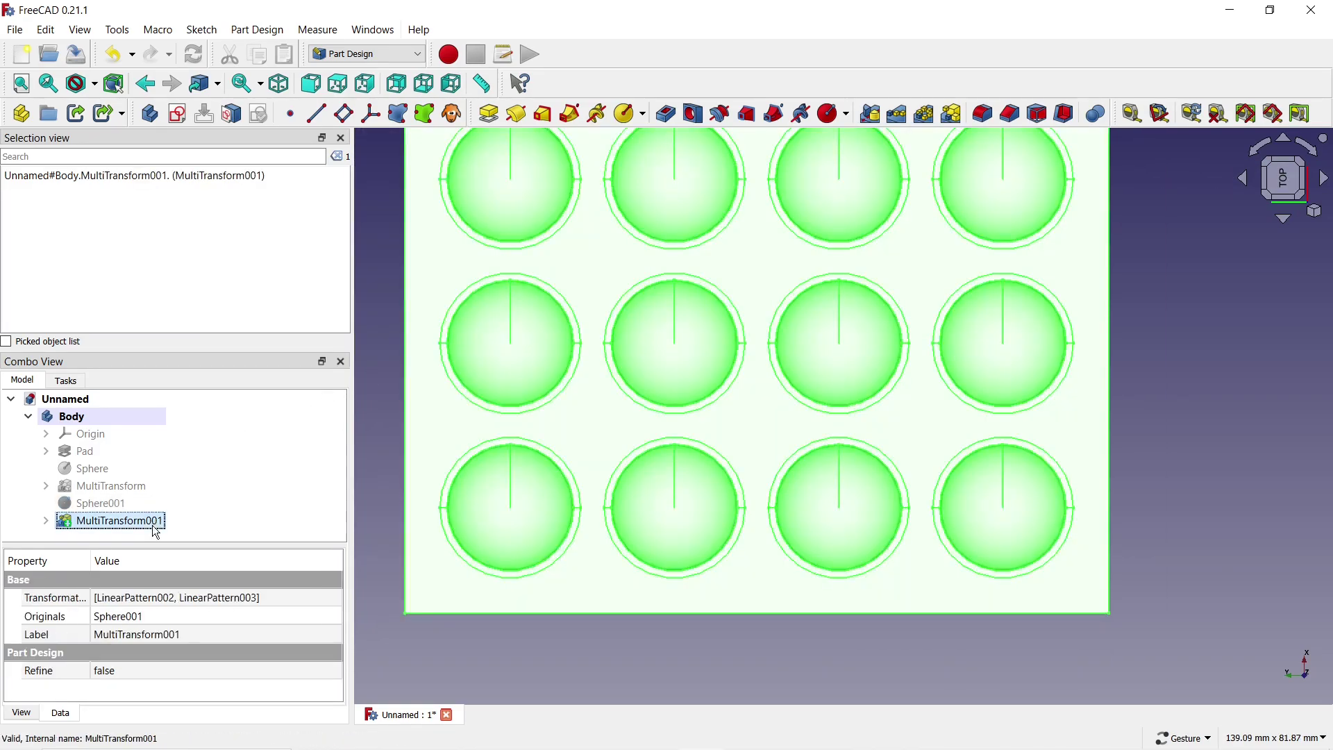
left_click(141, 673)
left_click(186, 672)
left_click(165, 700)
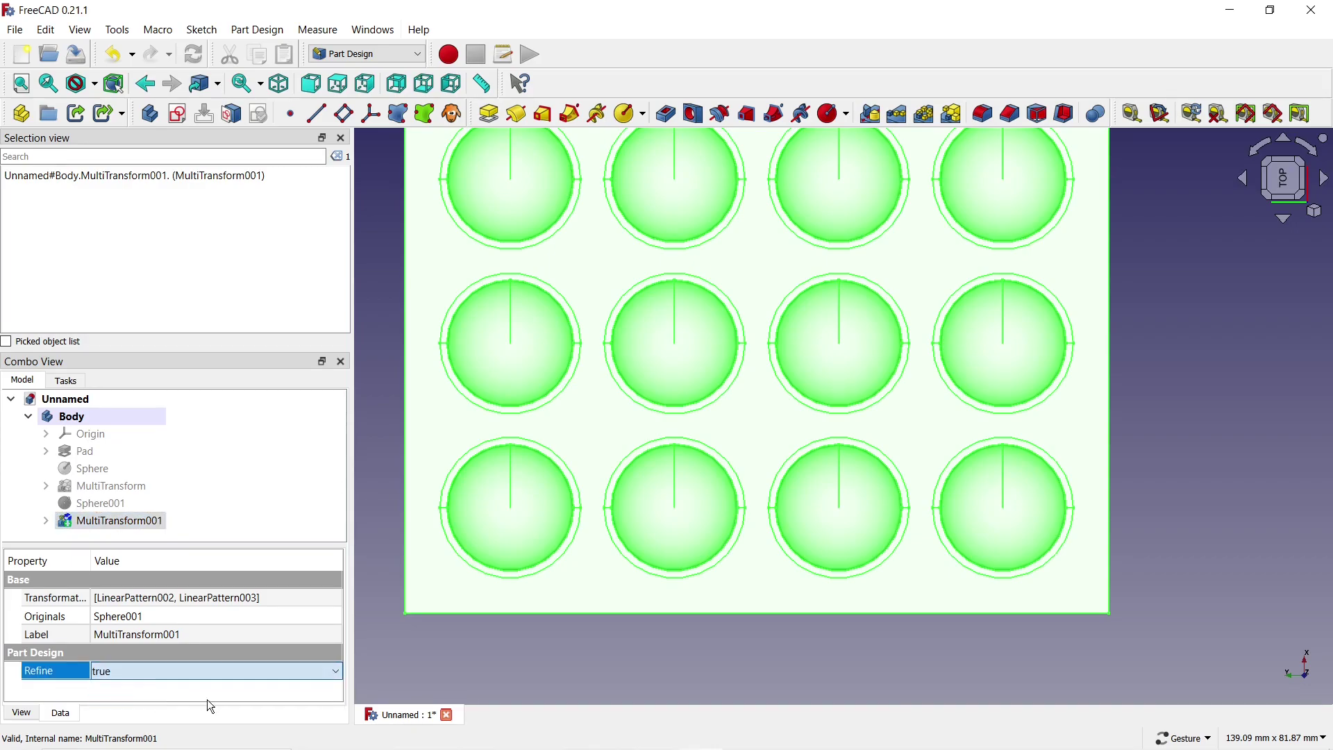
left_click(428, 678)
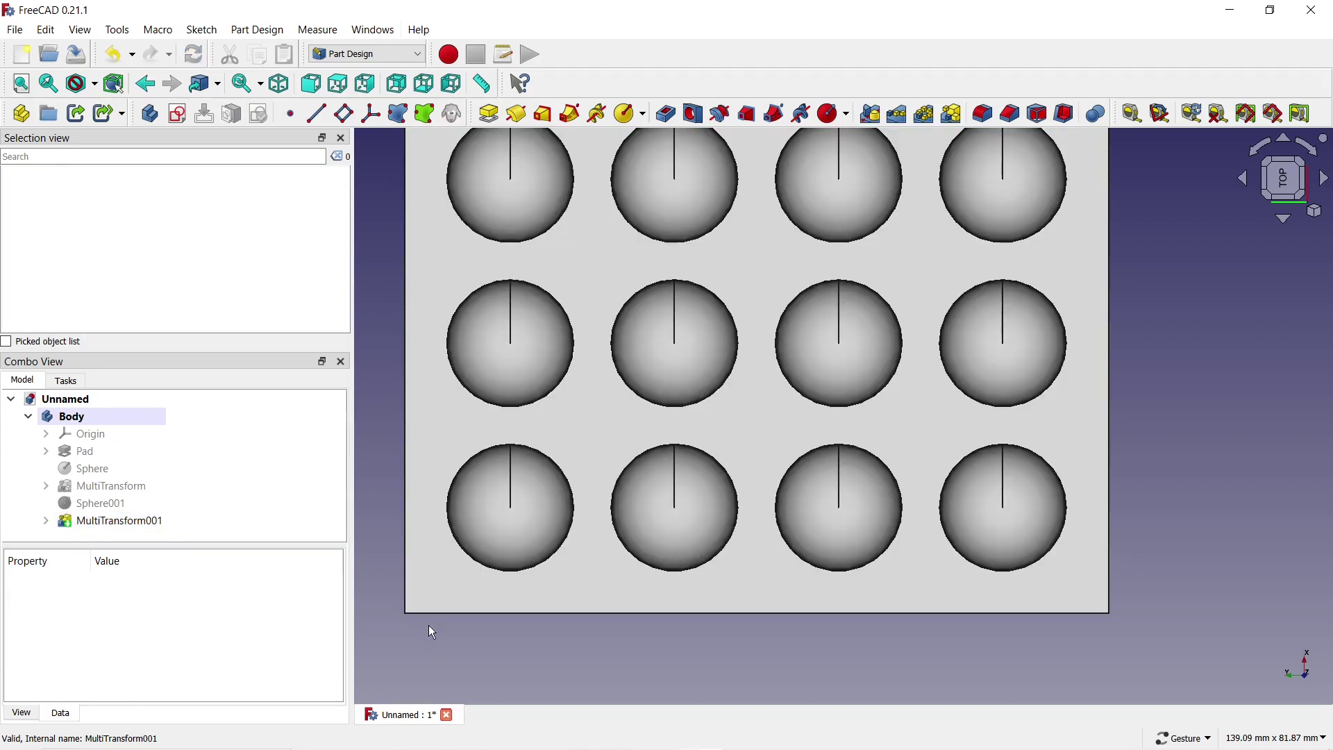
scroll(427, 625, "down", 3)
mouse_move(560, 657)
left_mouse_down()
mouse_move(568, 596)
mouse_move(735, 577)
mouse_move(732, 512)
left_mouse_up()
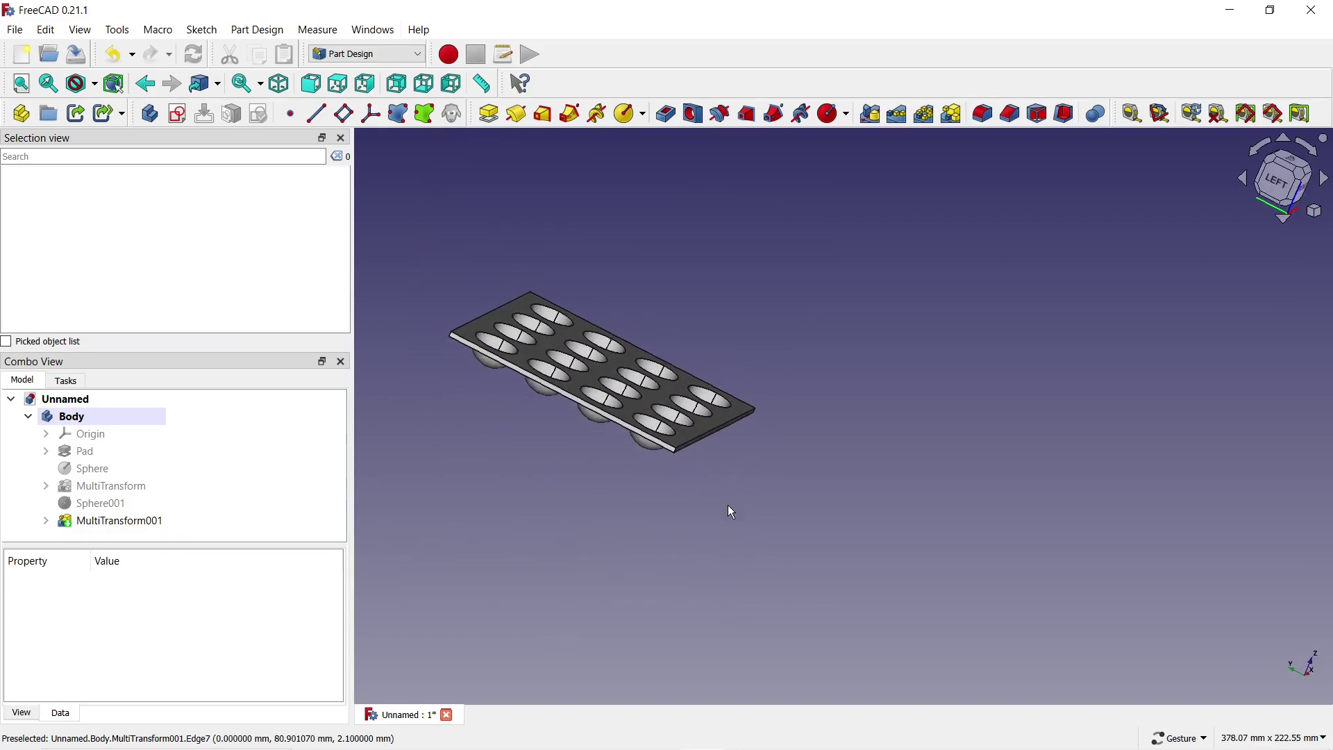
Step: Start a fillet and pick the plate's first two vertical corner edges
left_click(983, 114)
scroll(678, 468, "up", 3)
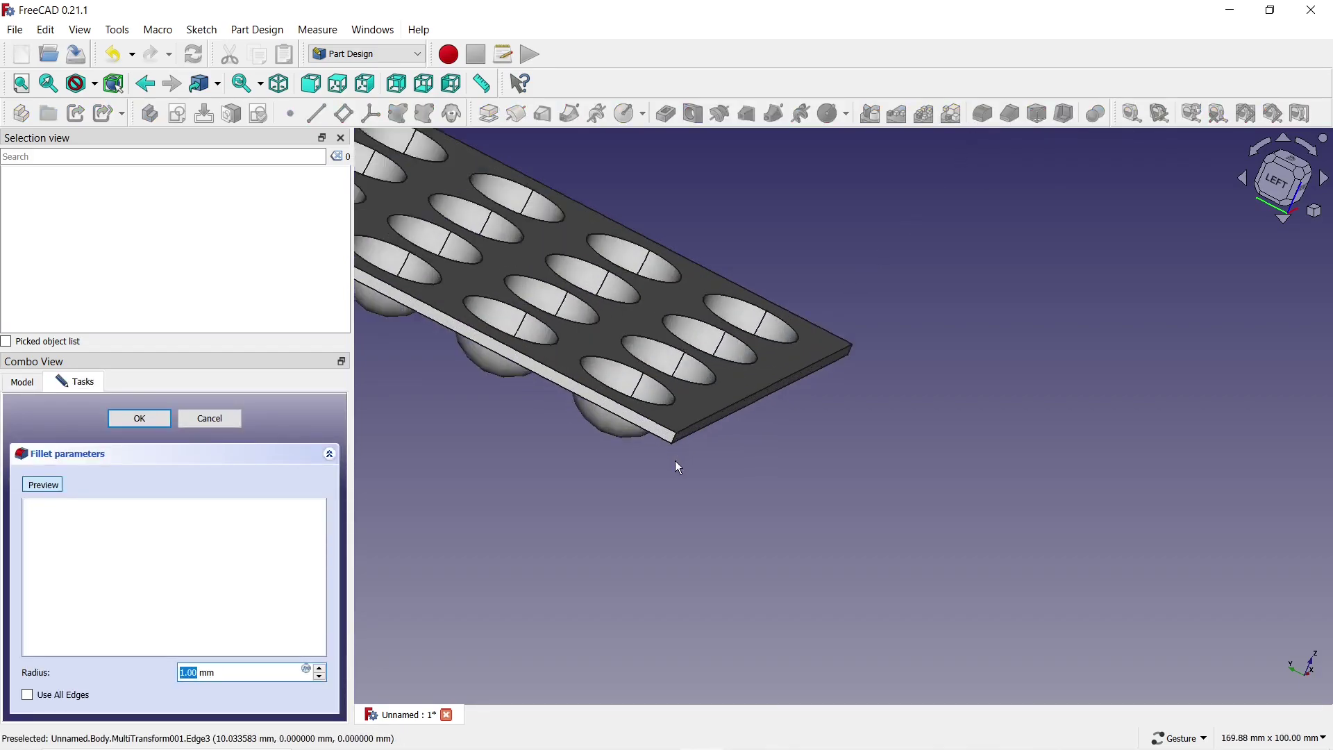
scroll(679, 467, "up", 3)
left_click(674, 417)
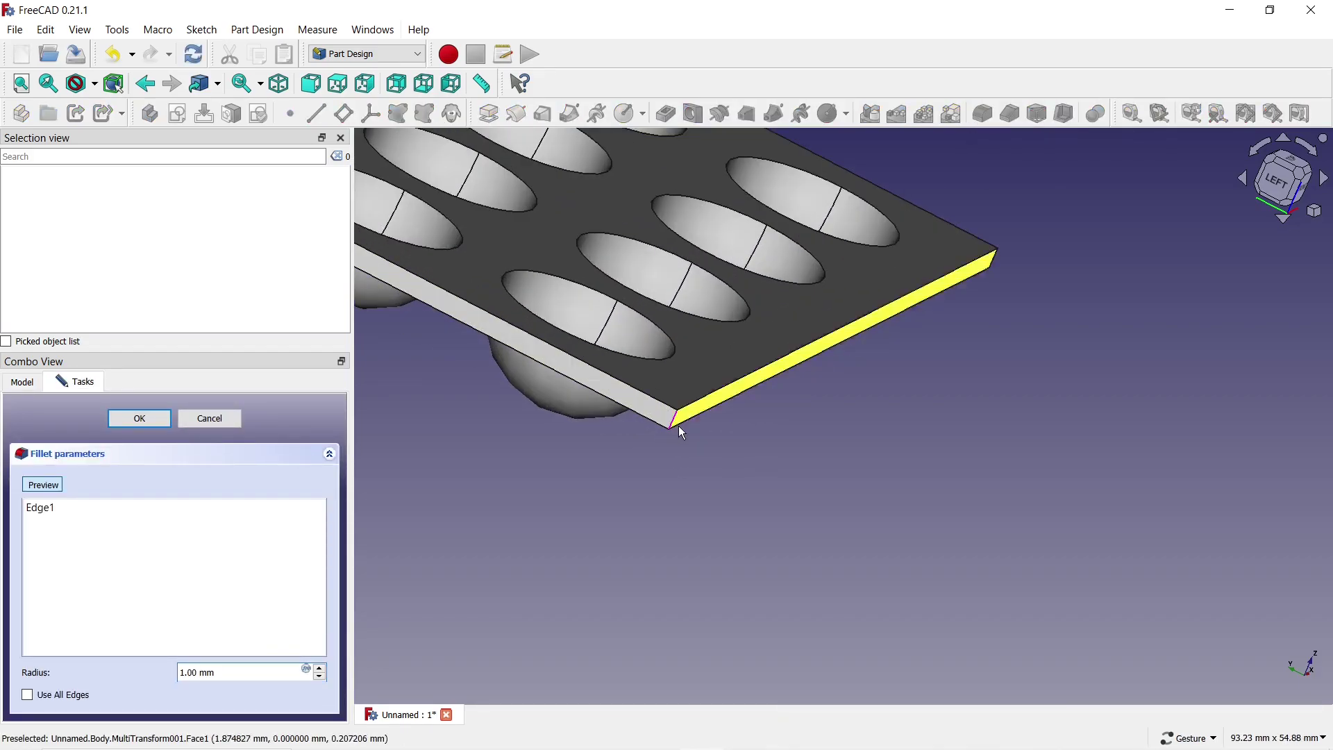
scroll(684, 434, "down", 5)
left_click_drag(465, 396, 719, 471)
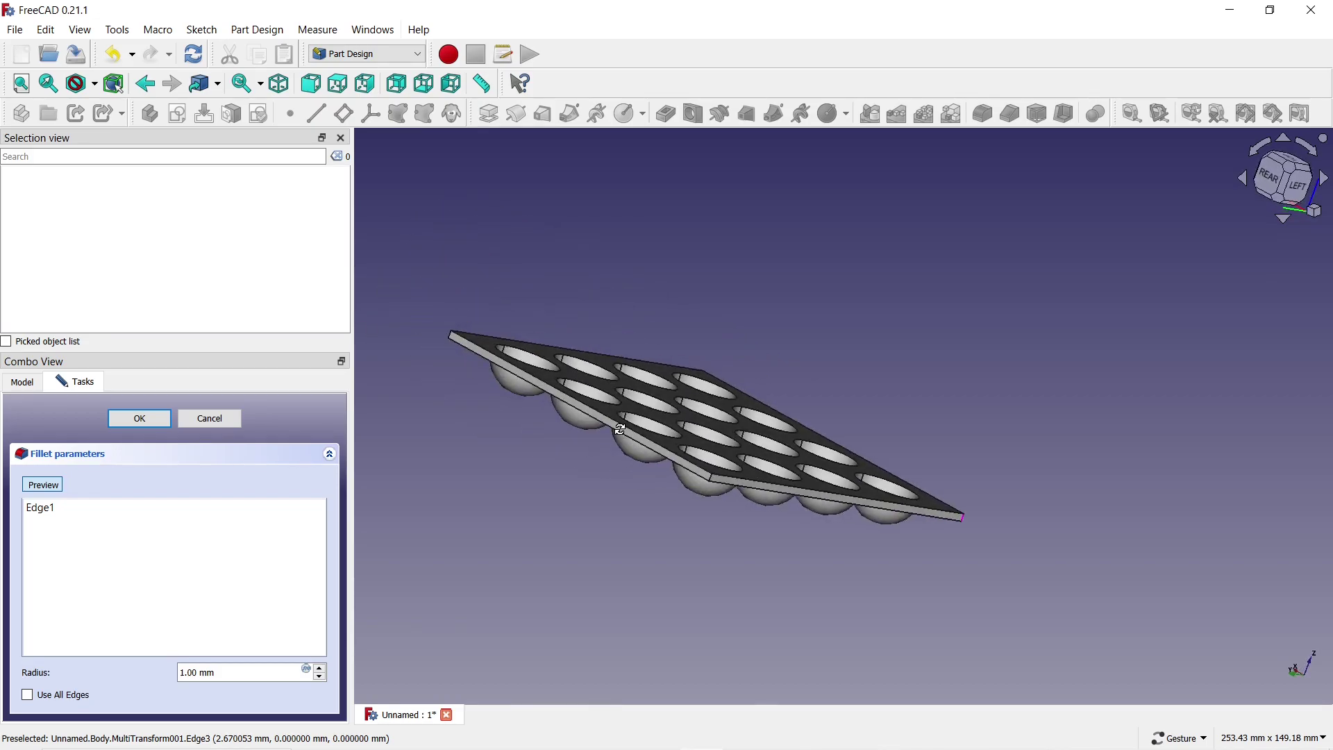
scroll(718, 470, "up", 5)
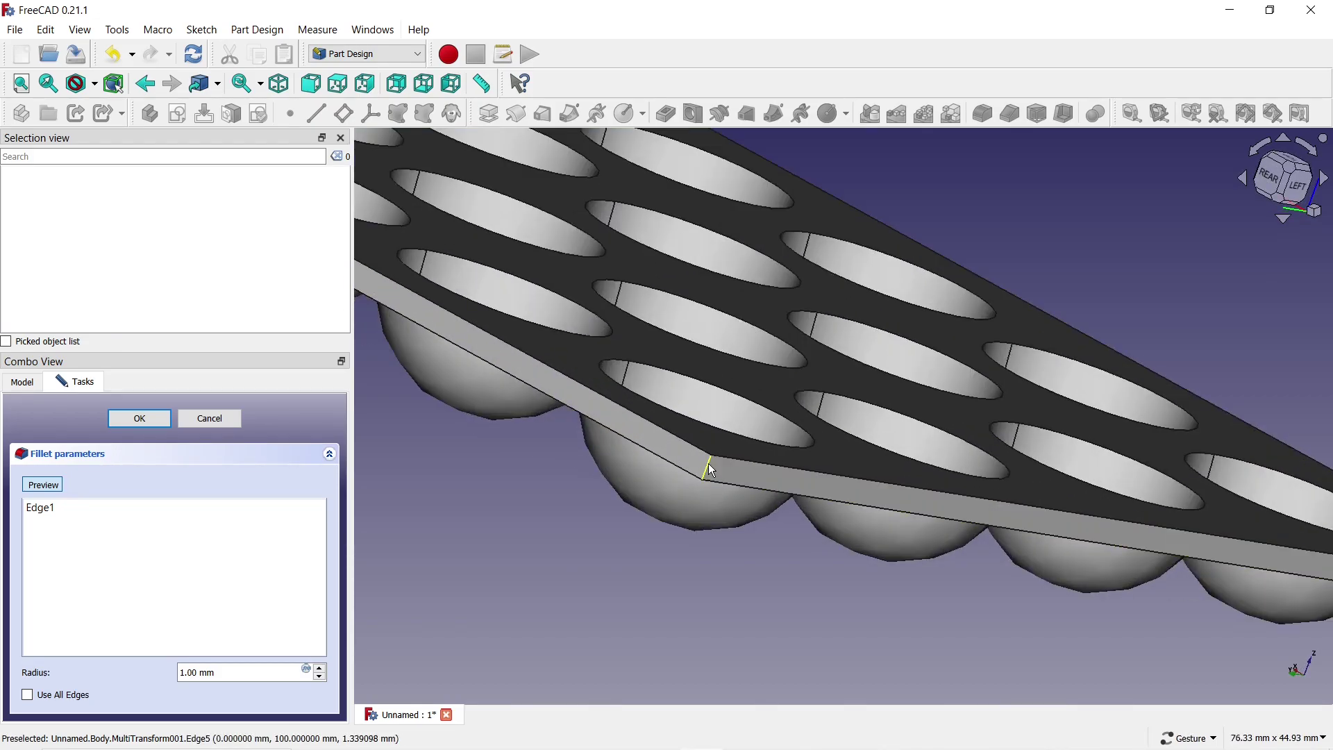
left_click(709, 469)
Step: Add the remaining vertical corner edges to the fillet and return to the top view
scroll(704, 461, "down", 6)
left_click_drag(460, 389, 748, 467)
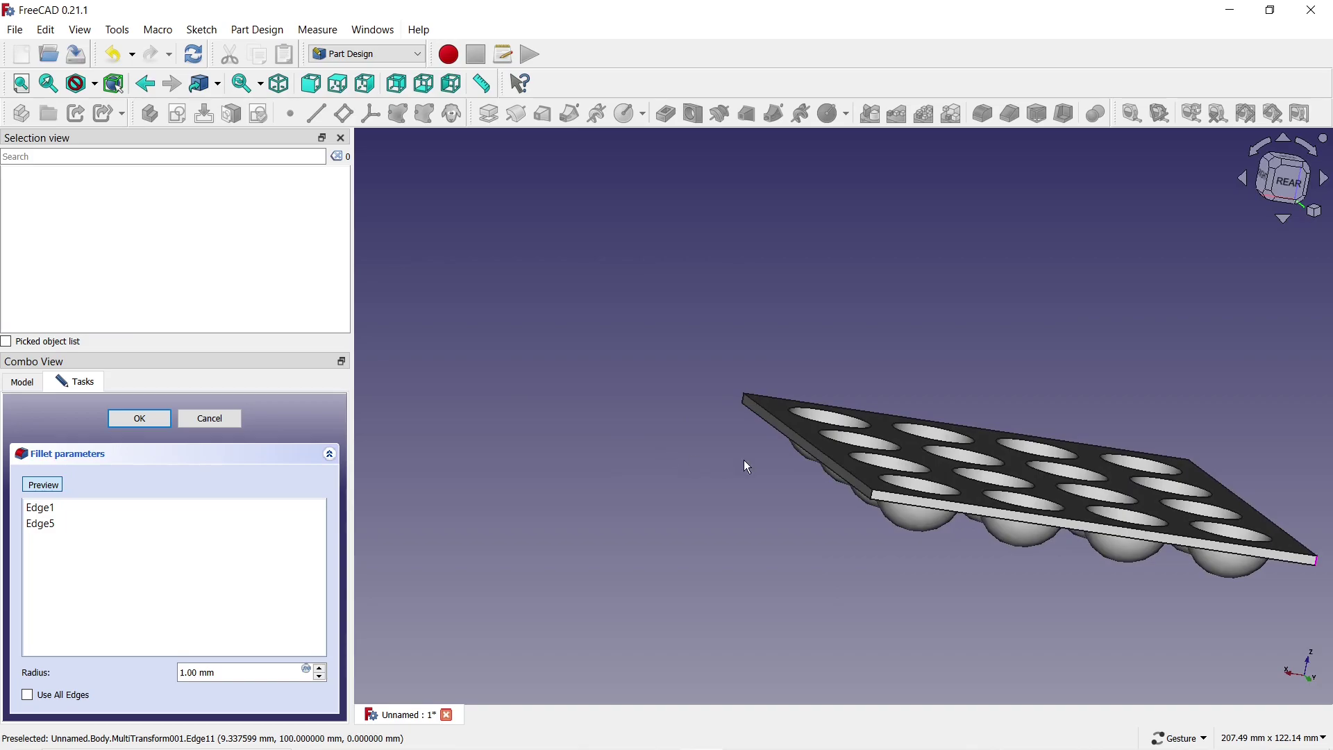
scroll(744, 462, "up", 3)
left_click(740, 453)
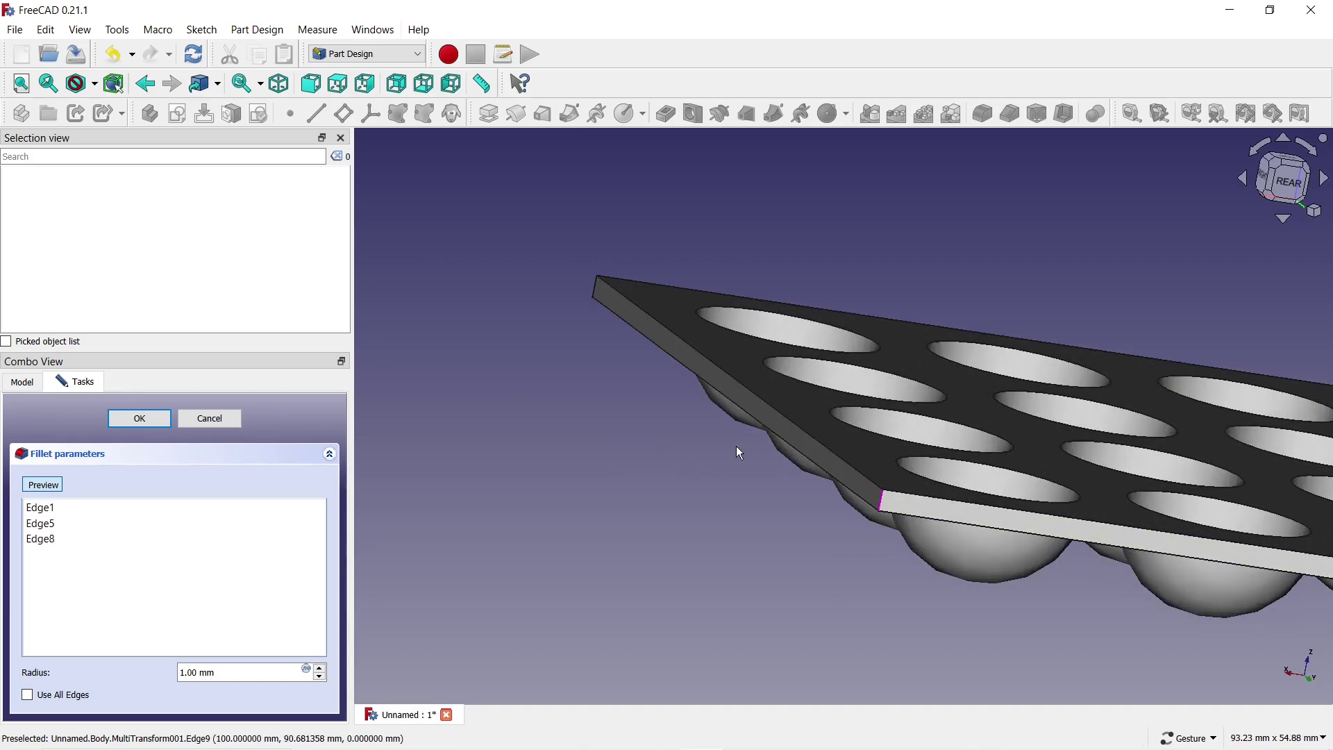
scroll(522, 345, "down", 3)
left_click_drag(547, 360, 773, 425)
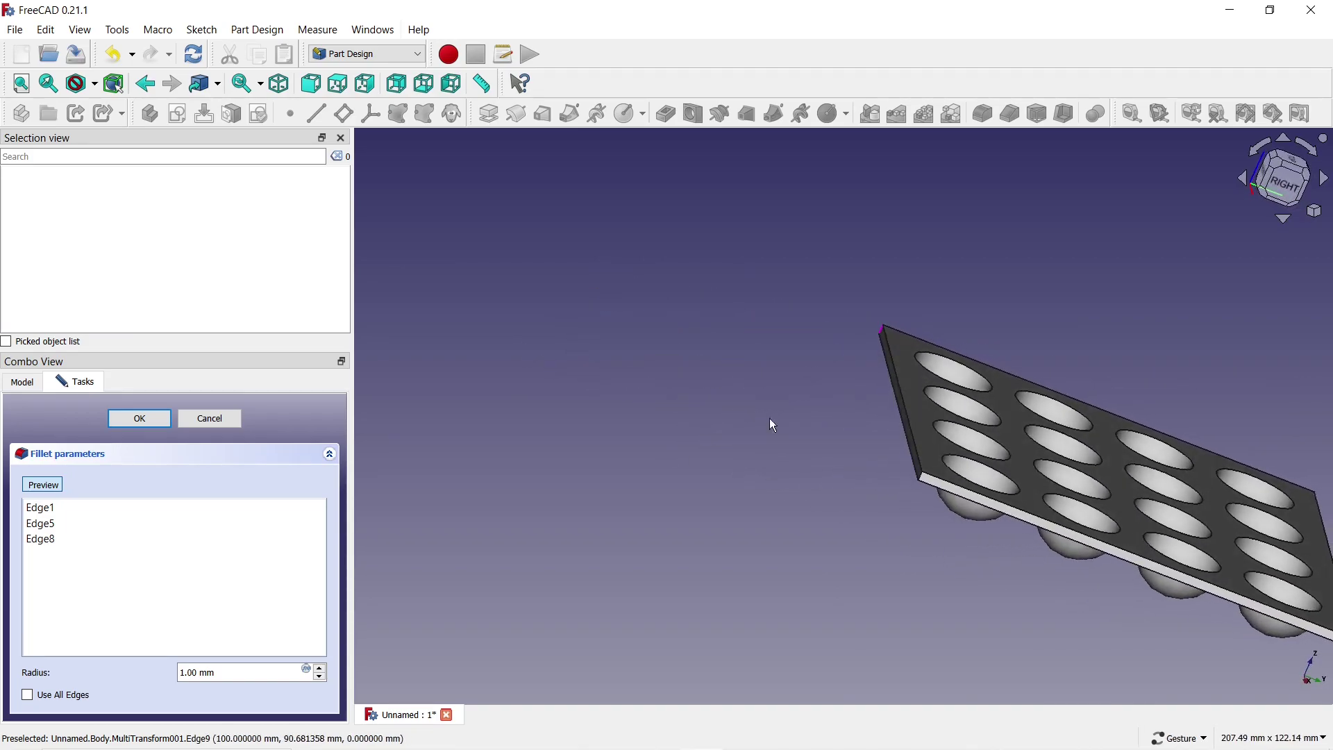
scroll(898, 473, "up", 4)
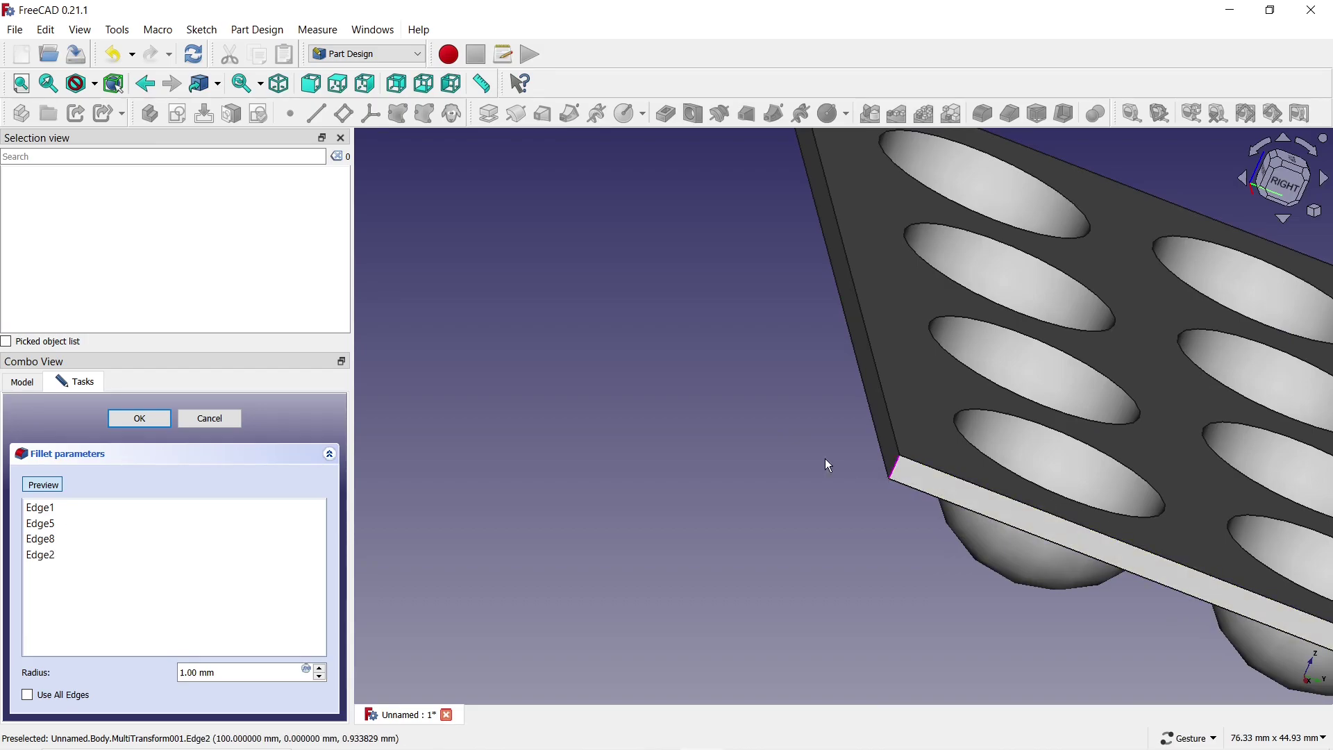
scroll(548, 410, "down", 2)
scroll(634, 389, "down", 2)
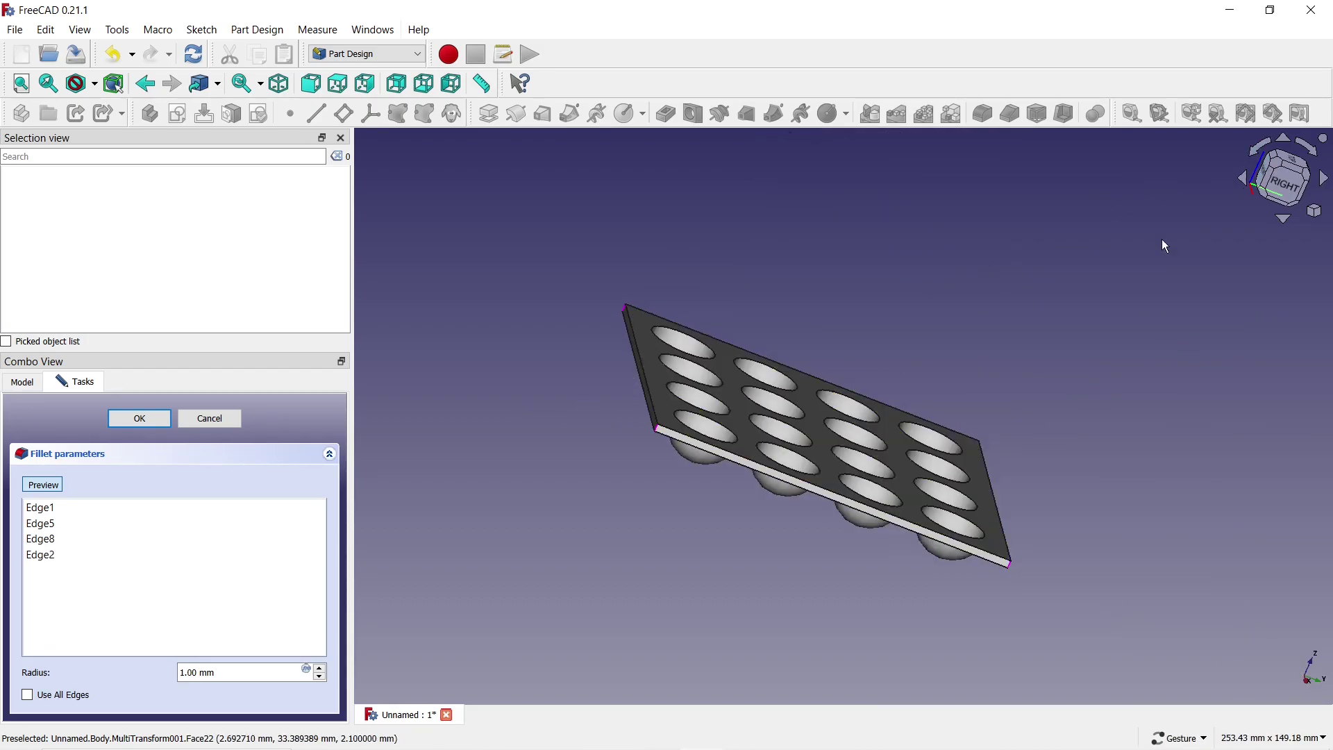
mouse_move(1163, 241)
left_mouse_down()
mouse_move(1065, 306)
mouse_move(1043, 340)
left_mouse_up()
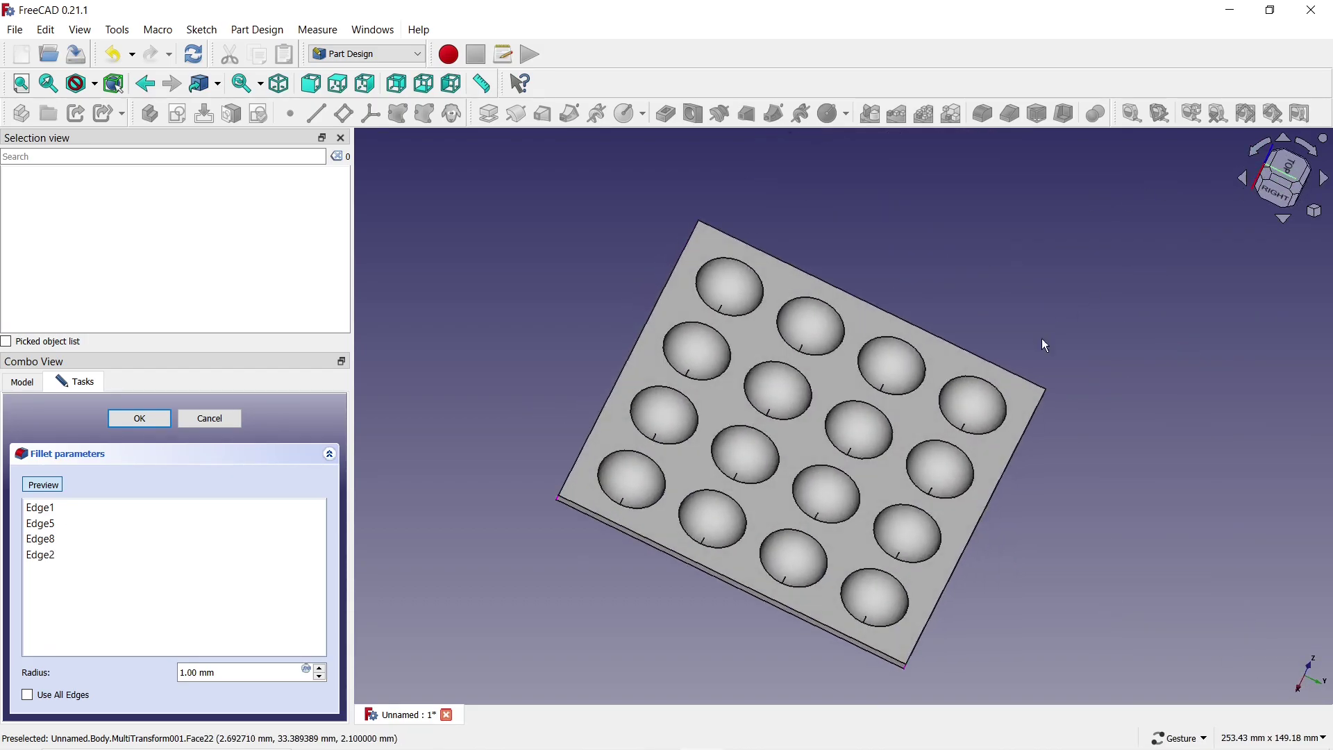
left_click(1286, 170)
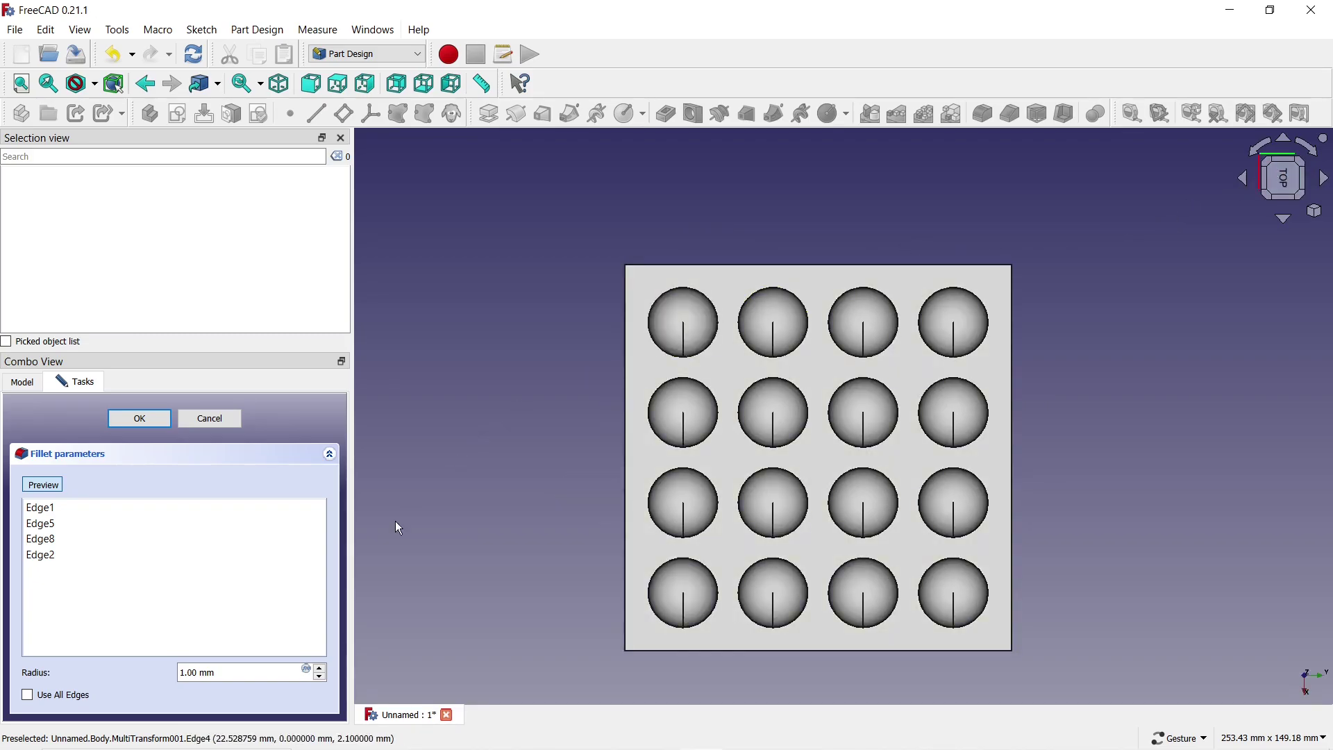
Step: Set the corner fillet radius to 15 mm and accept it
left_click(320, 670)
left_click(320, 669)
left_click(320, 670)
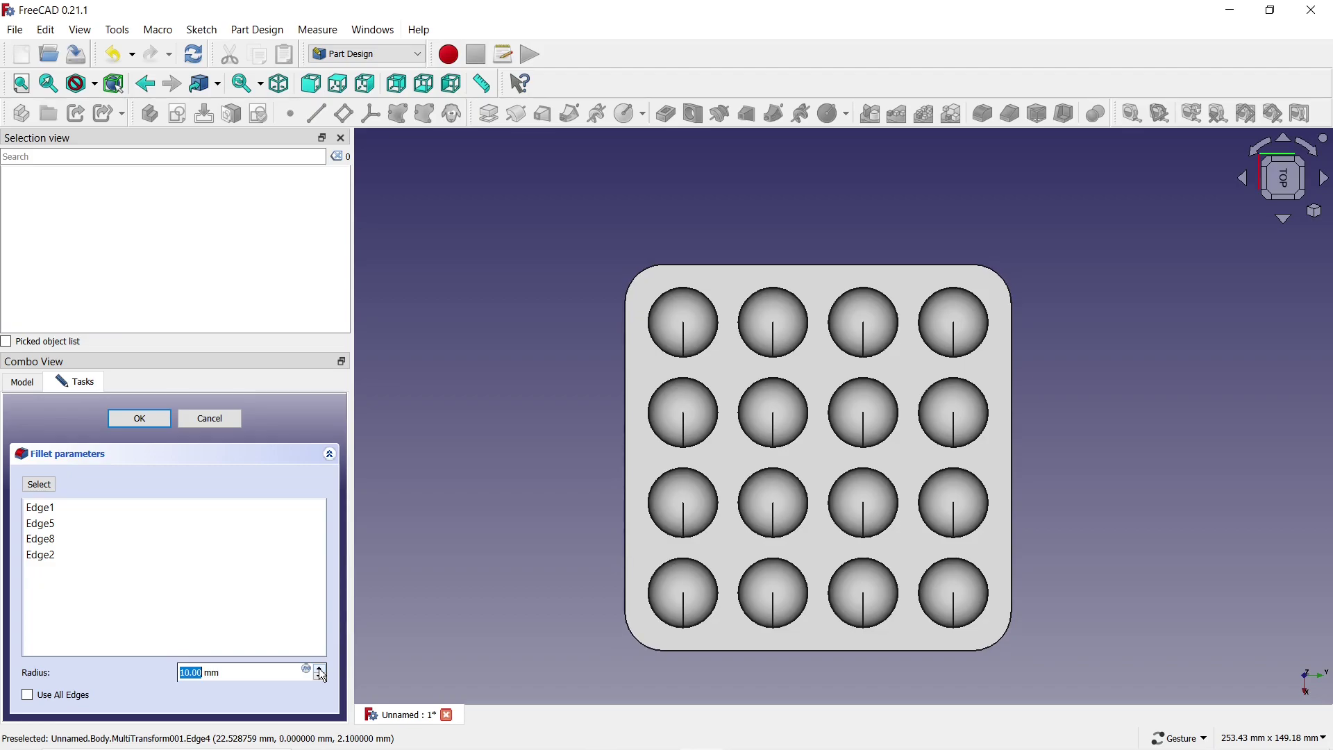
left_click(320, 670)
left_click(320, 669)
left_click(320, 669)
left_click(320, 669)
left_click(321, 670)
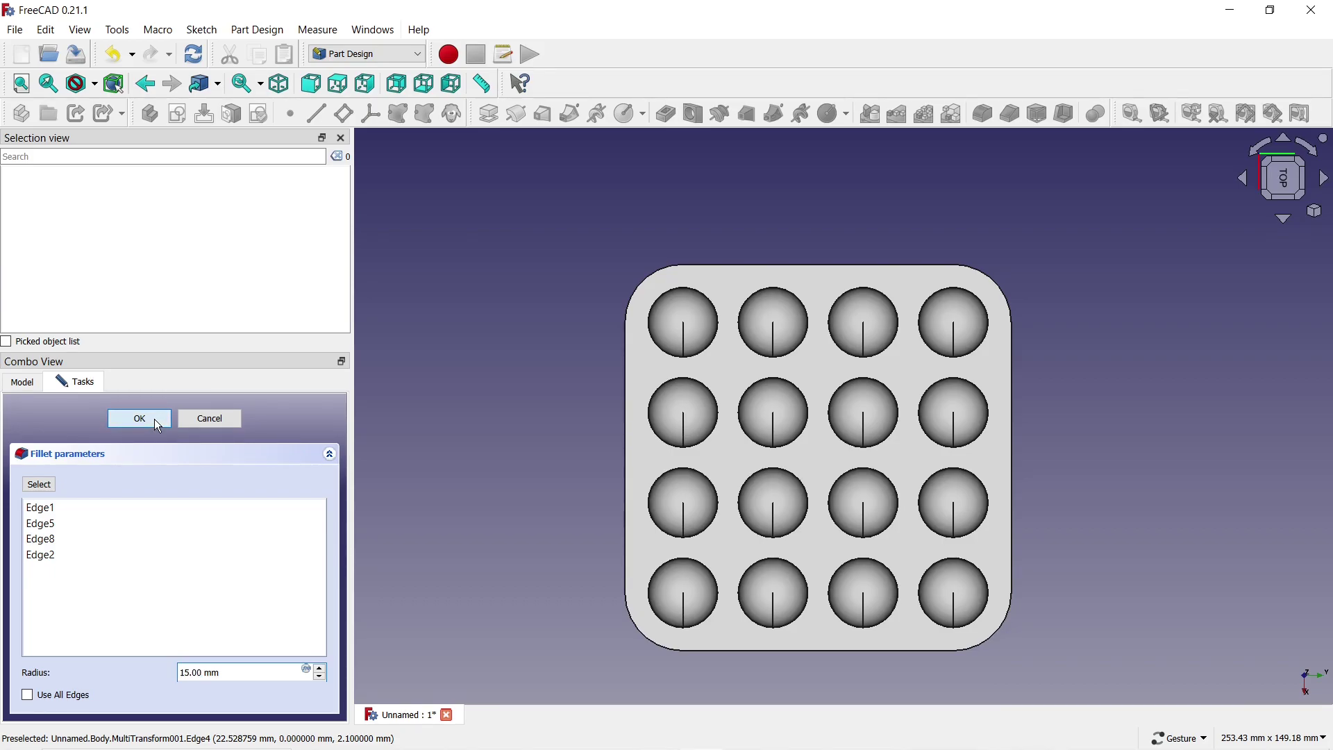
left_click(155, 420)
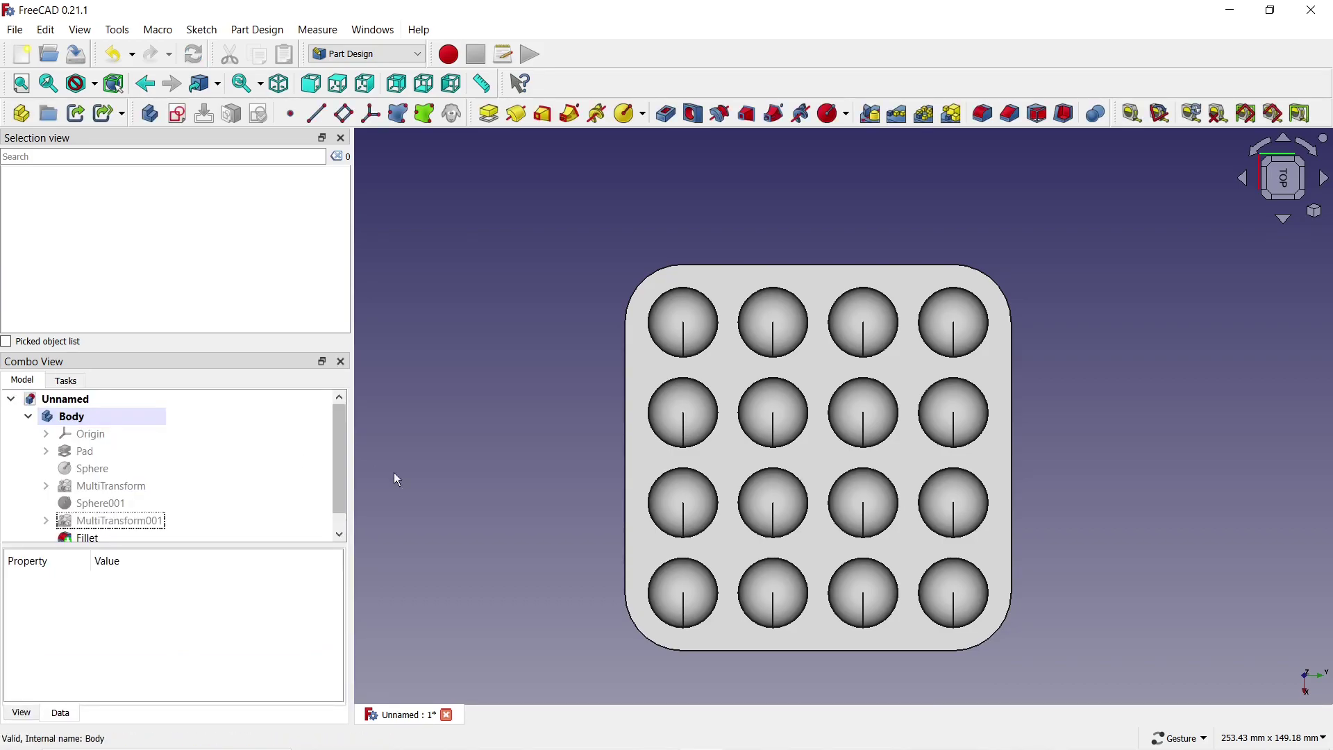
Step: Clear the face selection and begin a second fillet at the default 1 mm radius
left_click(645, 473)
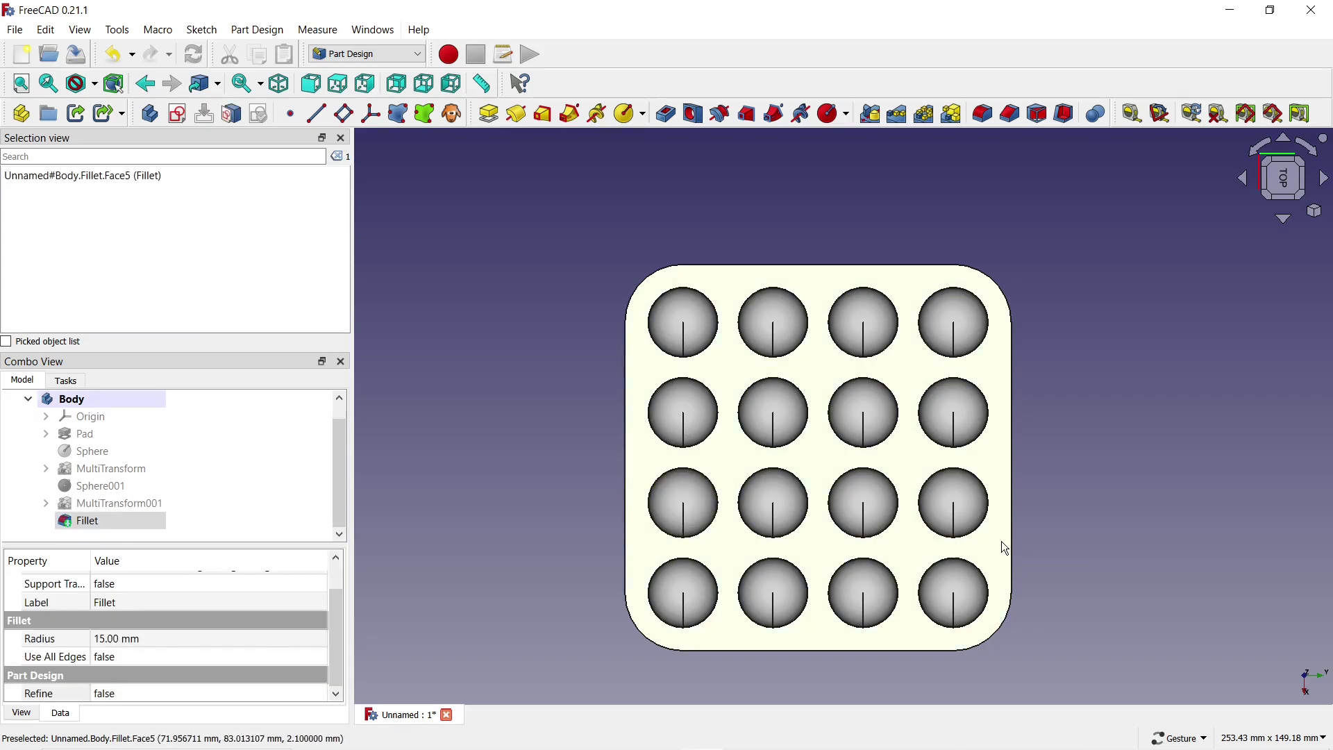
left_click_drag(1110, 506, 976, 475)
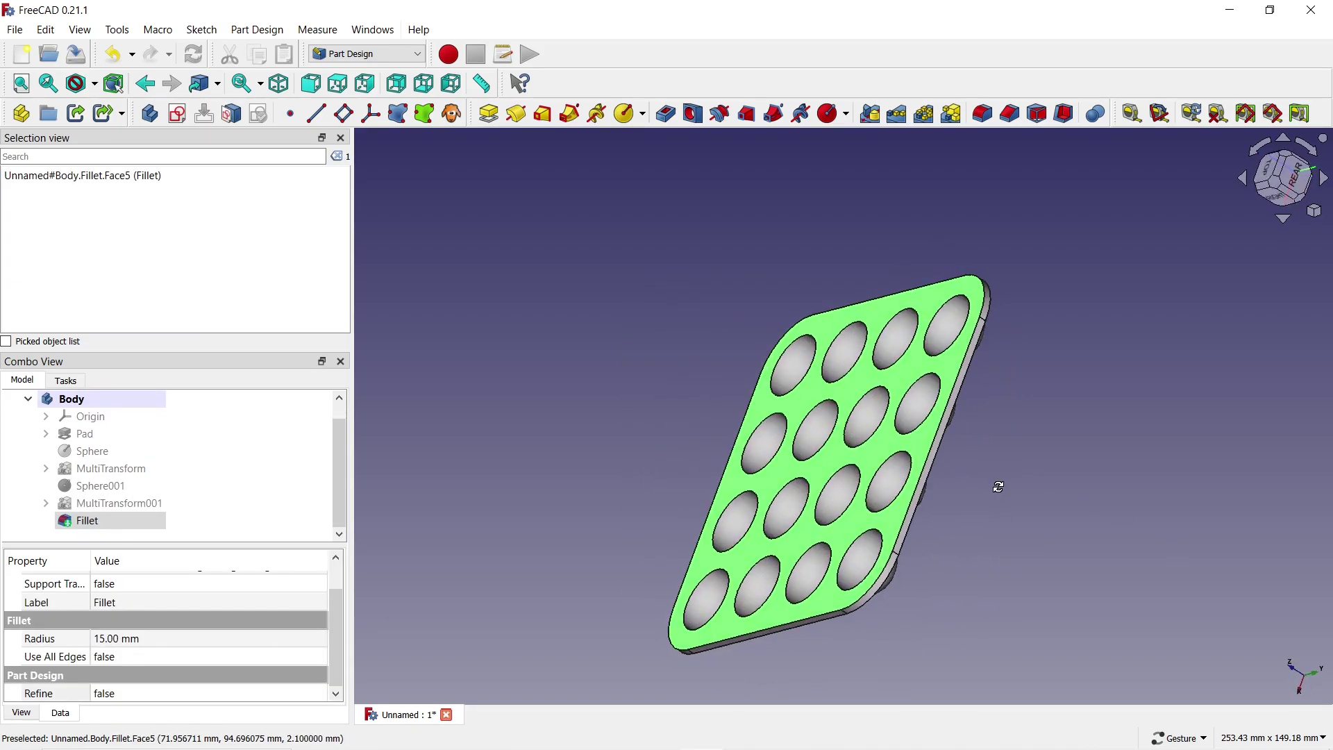
left_click(1045, 435)
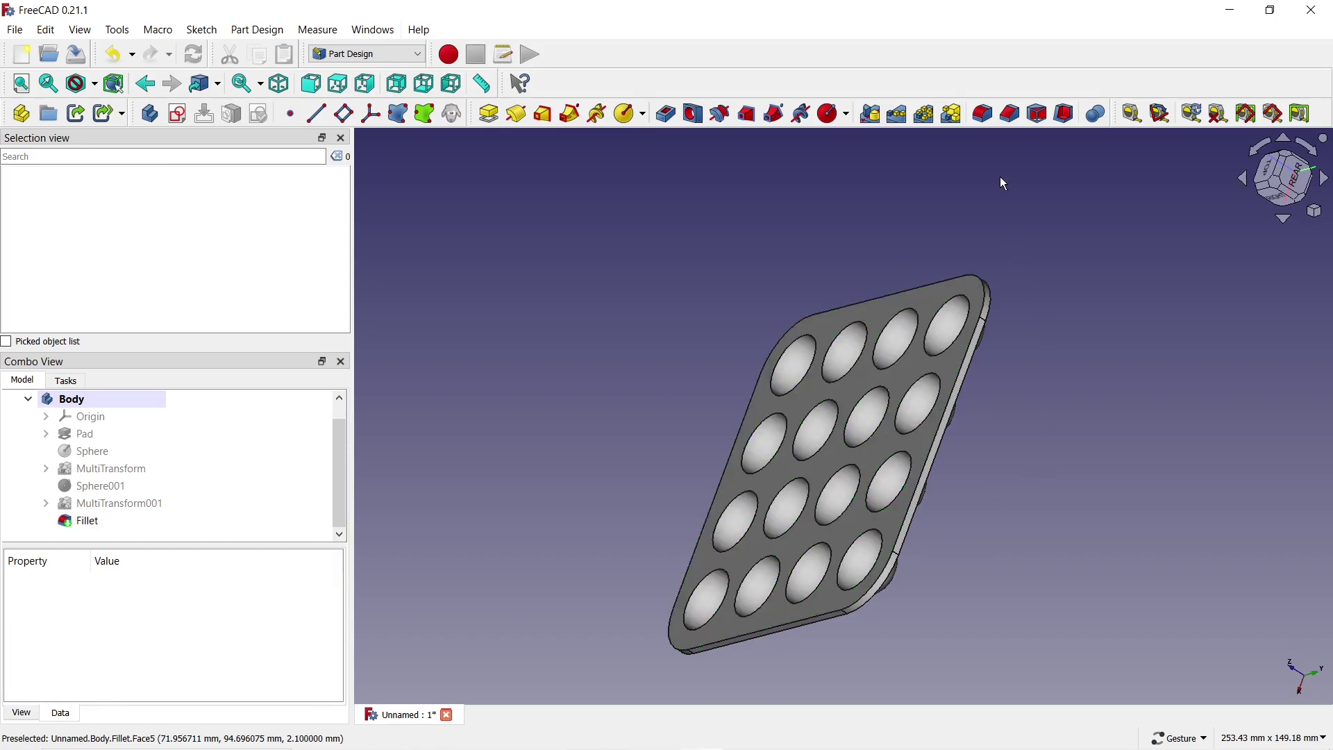
left_click(984, 113)
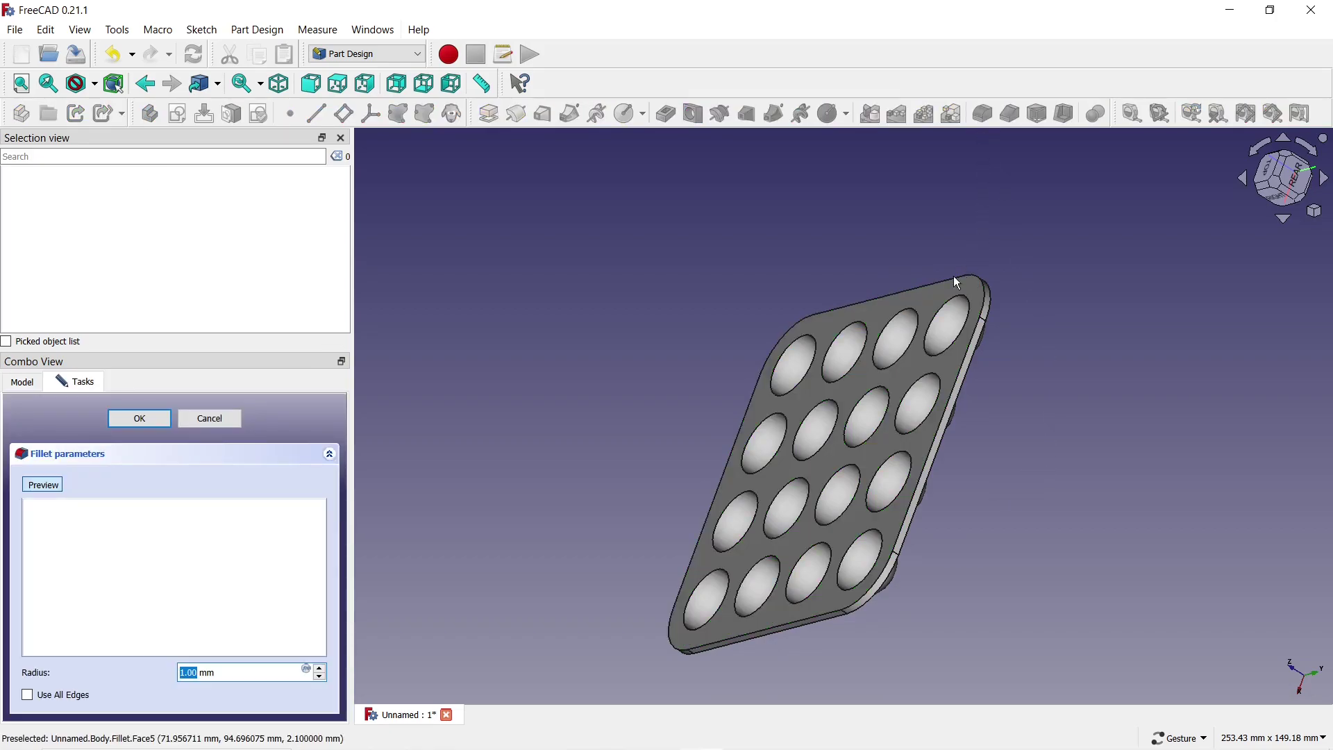
Step: Fillet the plate's top face (Face5) and underside (Face2) with a 1 mm radius
left_click(1002, 355)
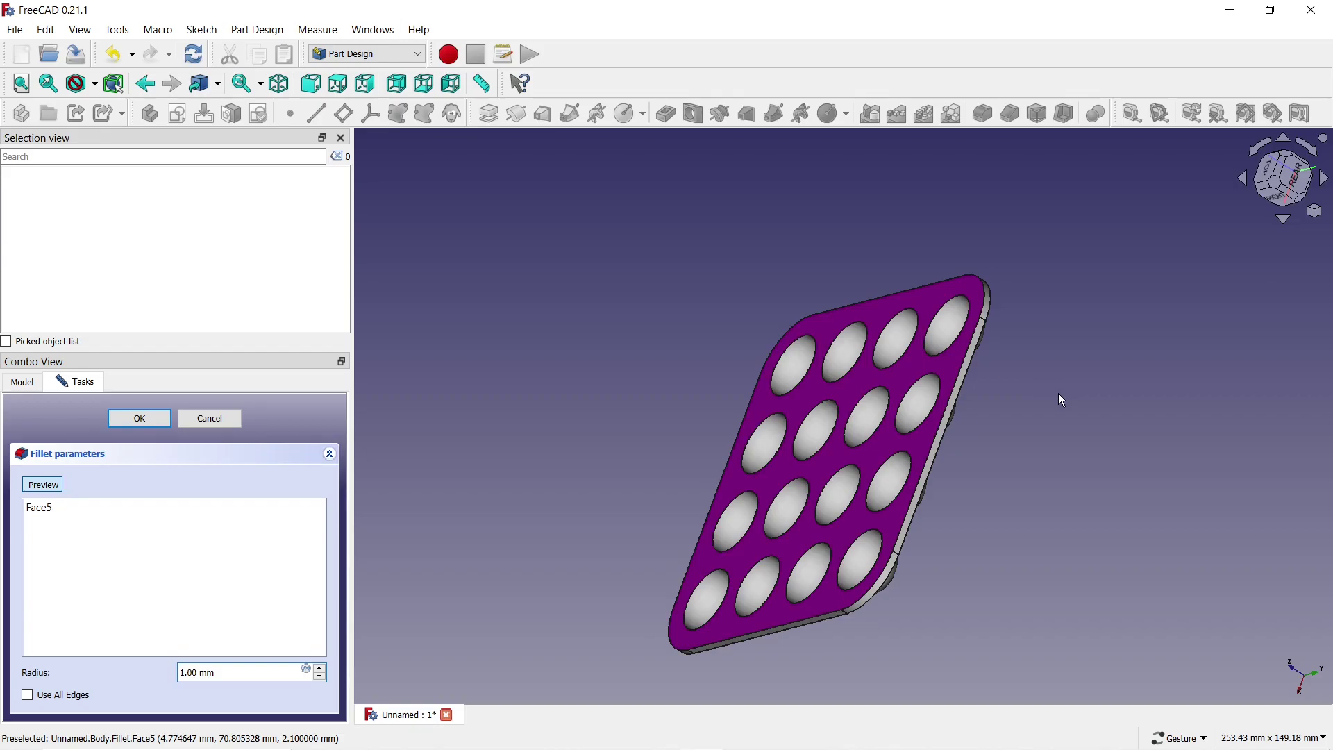
left_click_drag(1058, 393, 868, 339)
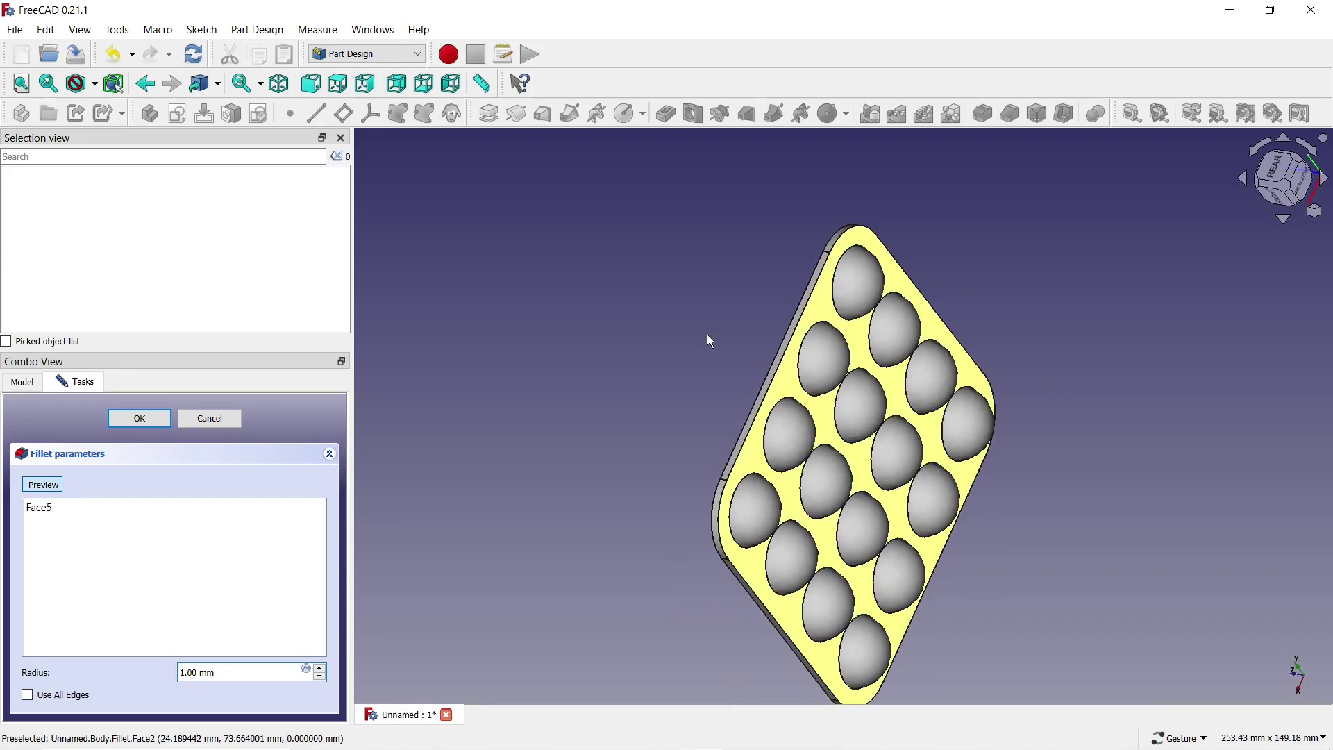
left_click(611, 326)
mouse_move(609, 324)
left_mouse_down()
mouse_move(827, 327)
mouse_move(622, 285)
left_mouse_up()
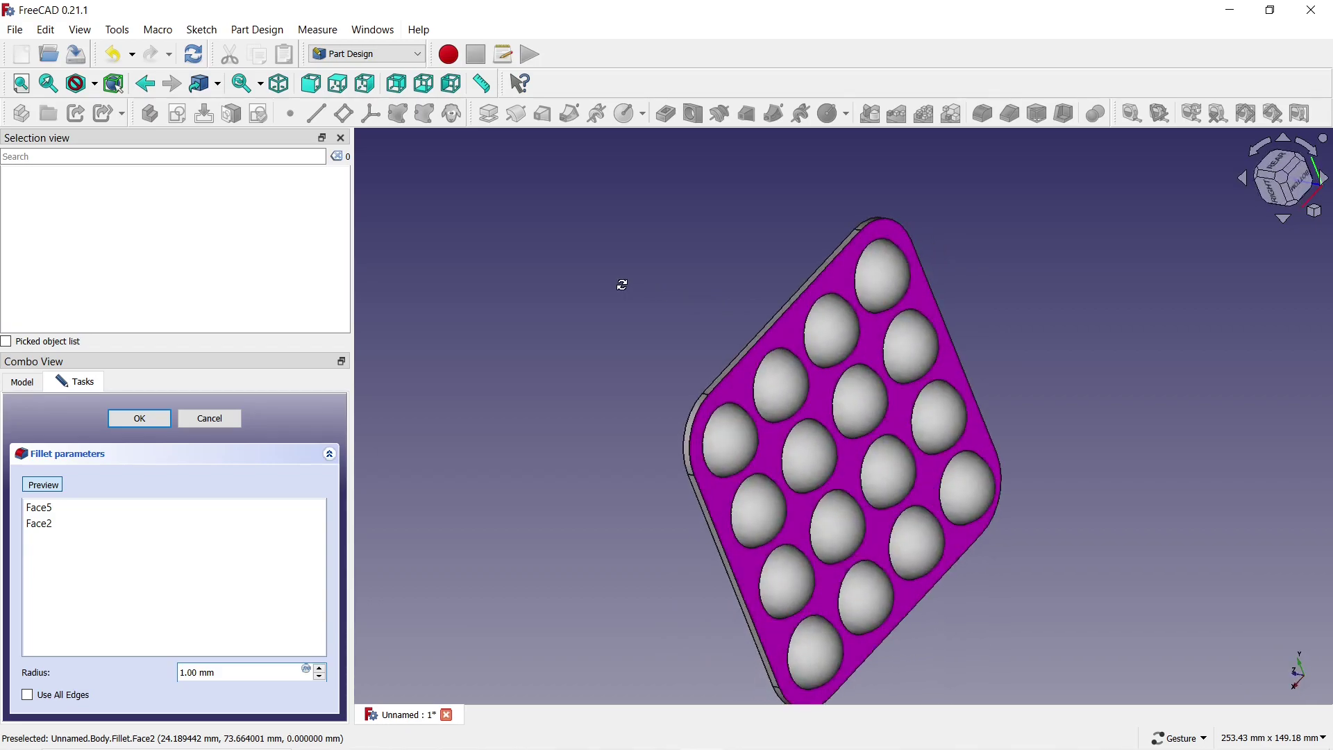
left_click(320, 677)
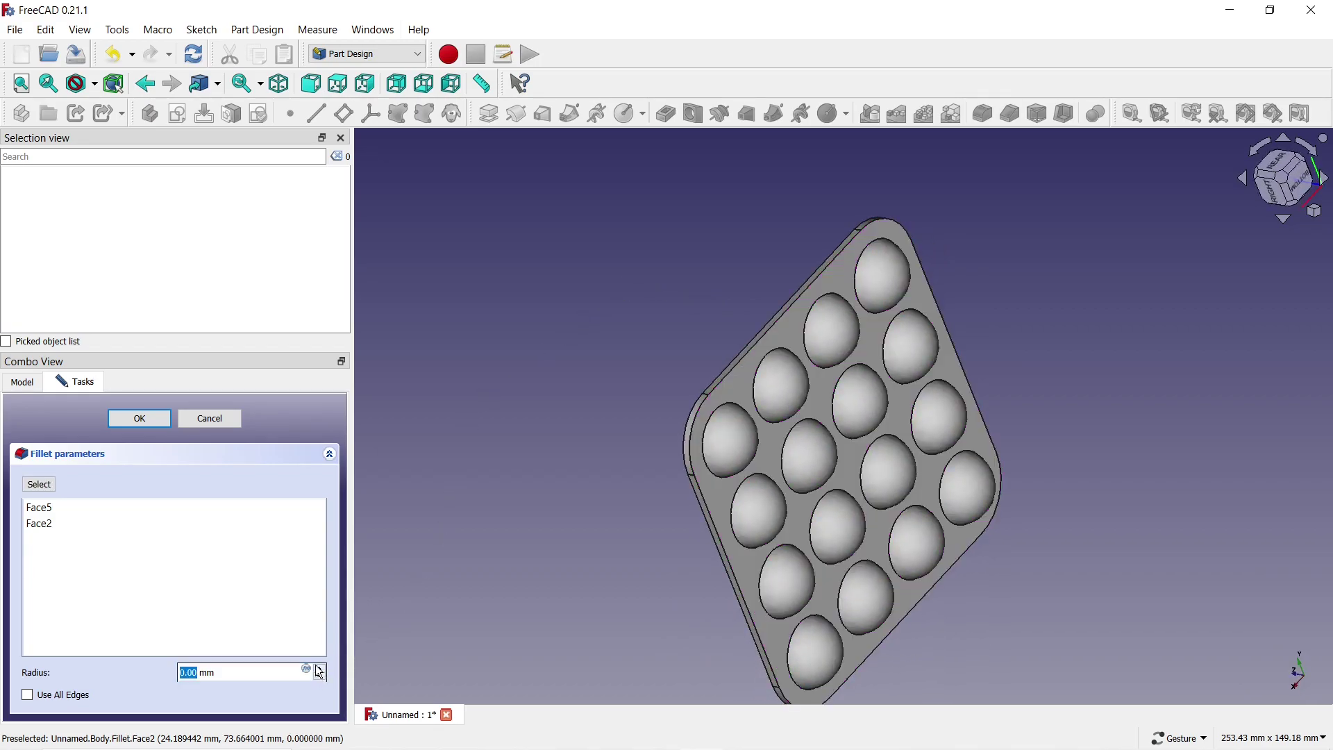
left_click(320, 671)
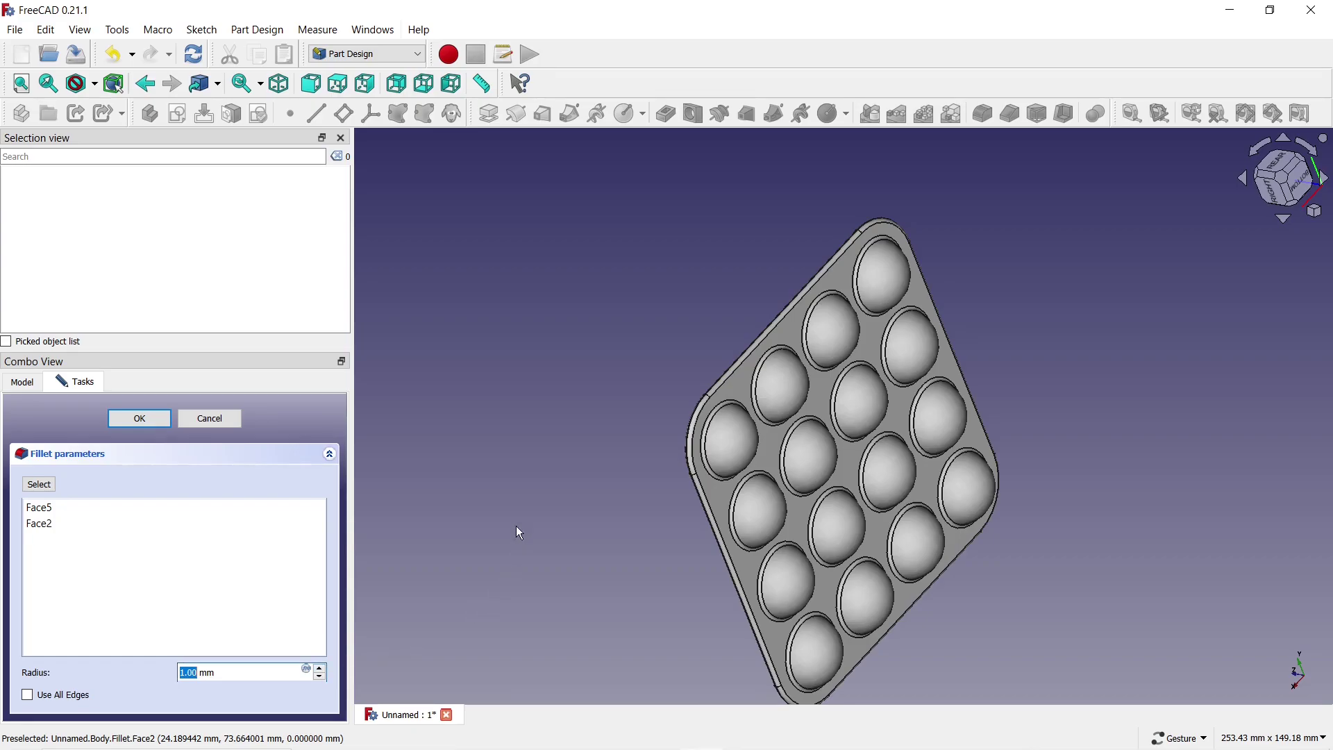
left_click_drag(520, 533, 864, 434)
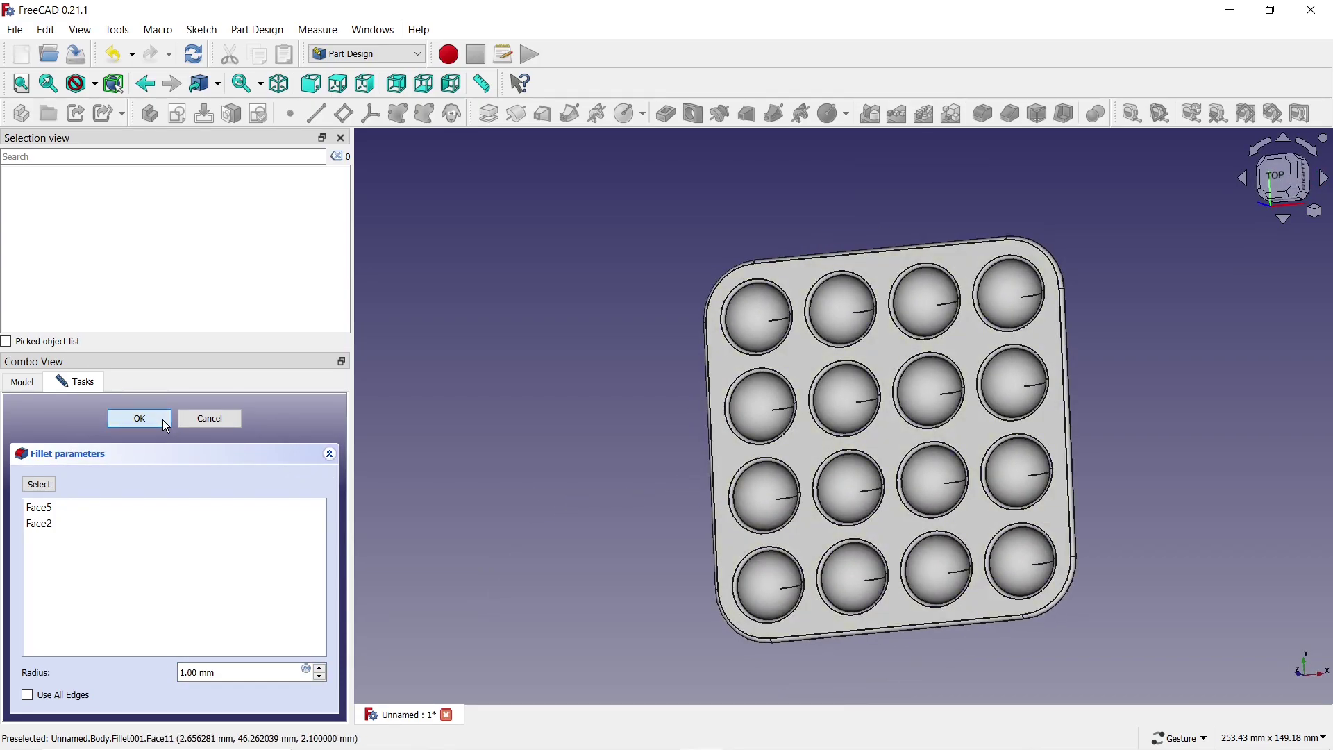
left_click(163, 421)
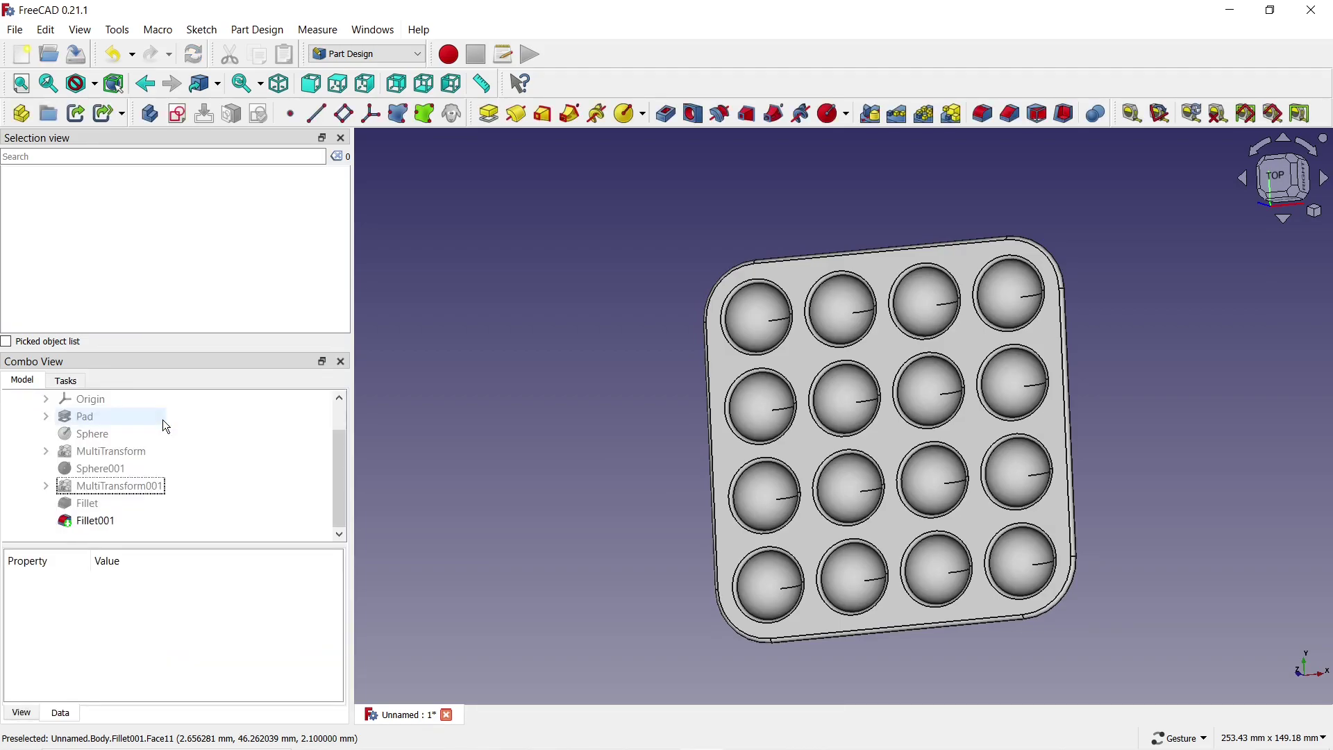
Step: Open the Body's Appearance settings and set the display mode to Shaded
scroll(121, 420, "up", 1)
left_click(78, 421)
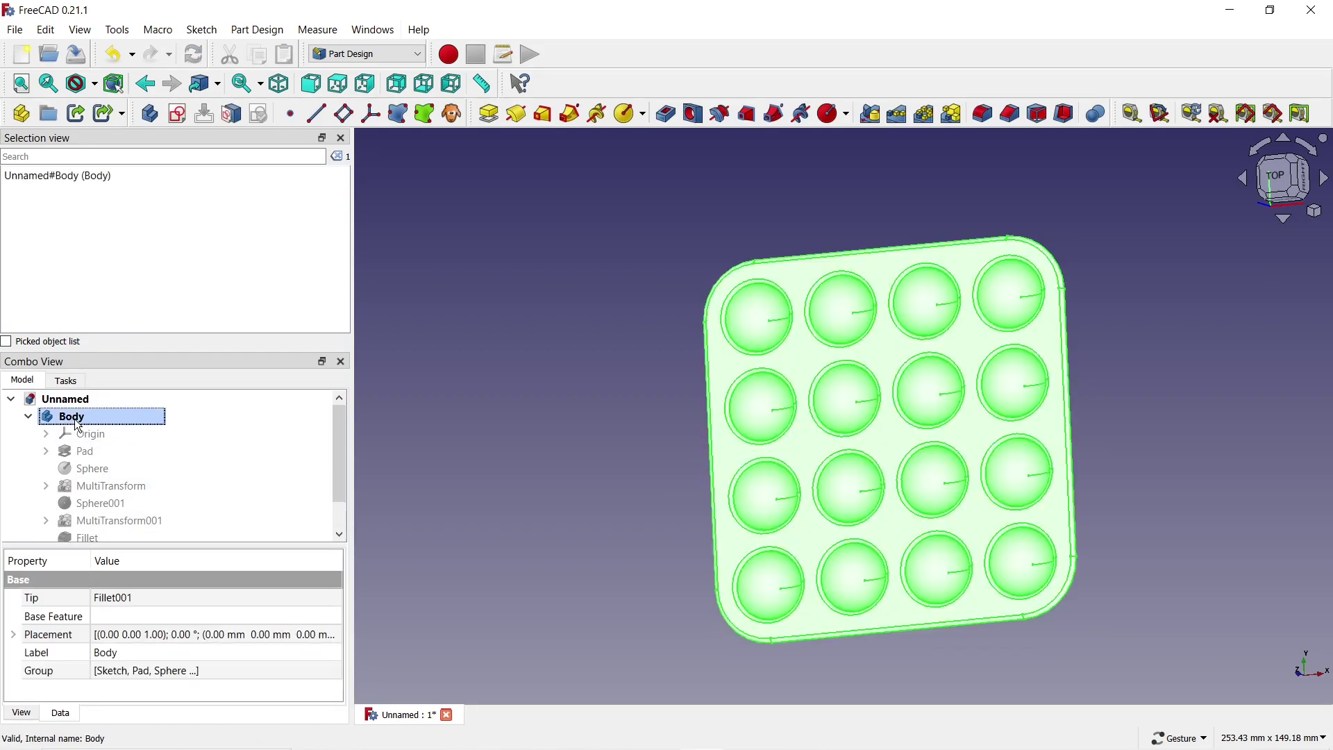
right_click(78, 424)
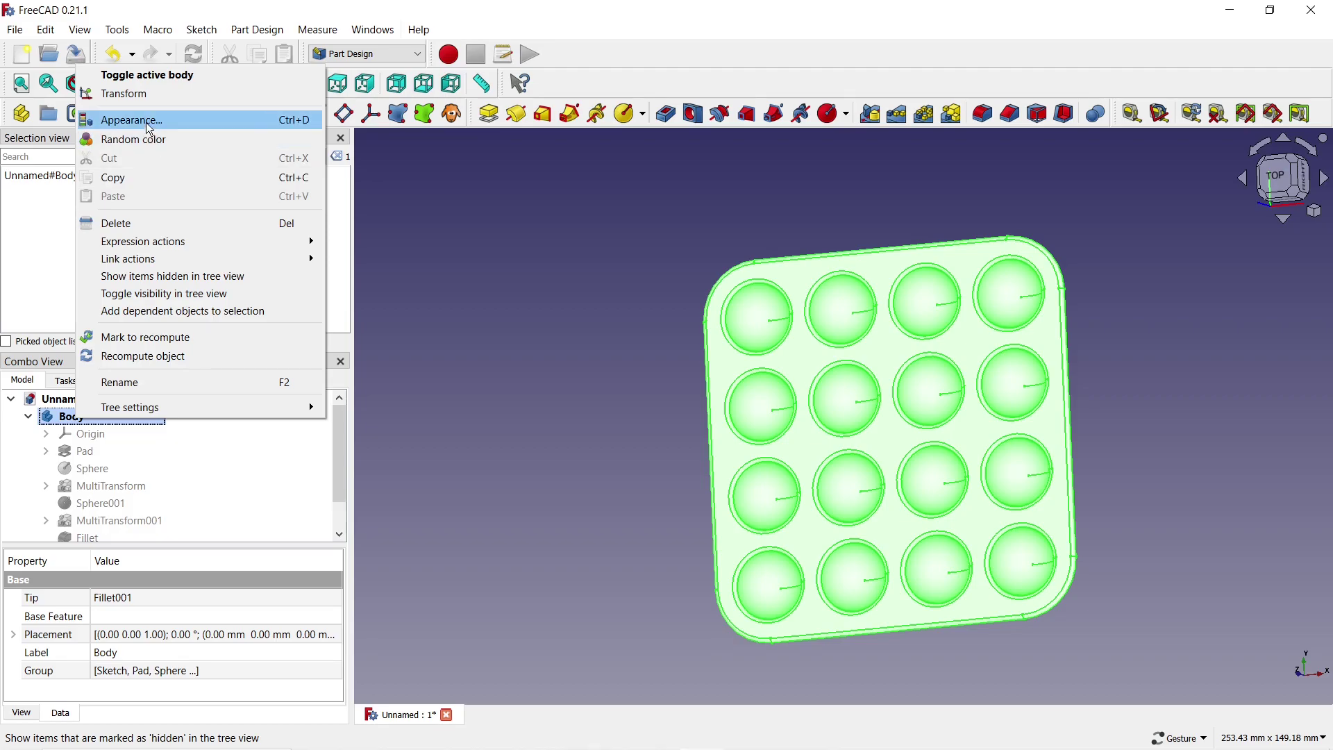
left_click(150, 121)
left_click(189, 509)
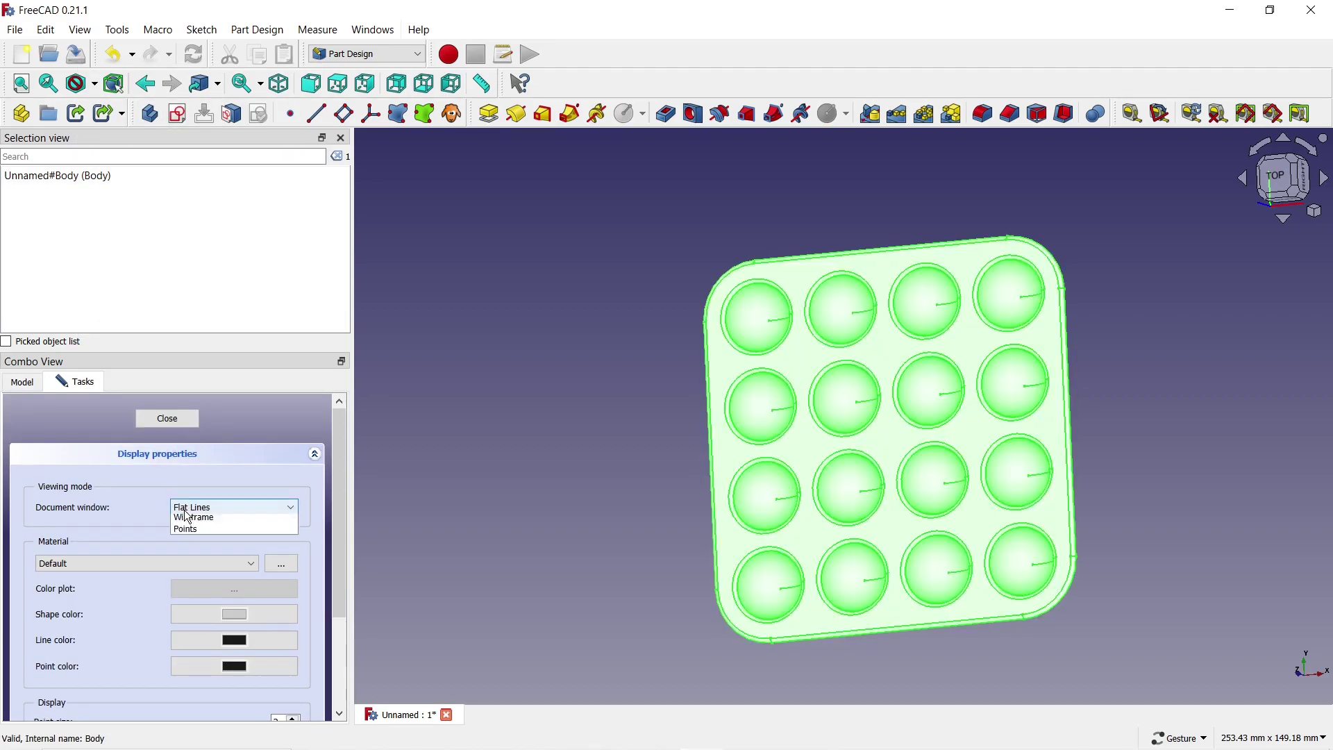
left_click(185, 530)
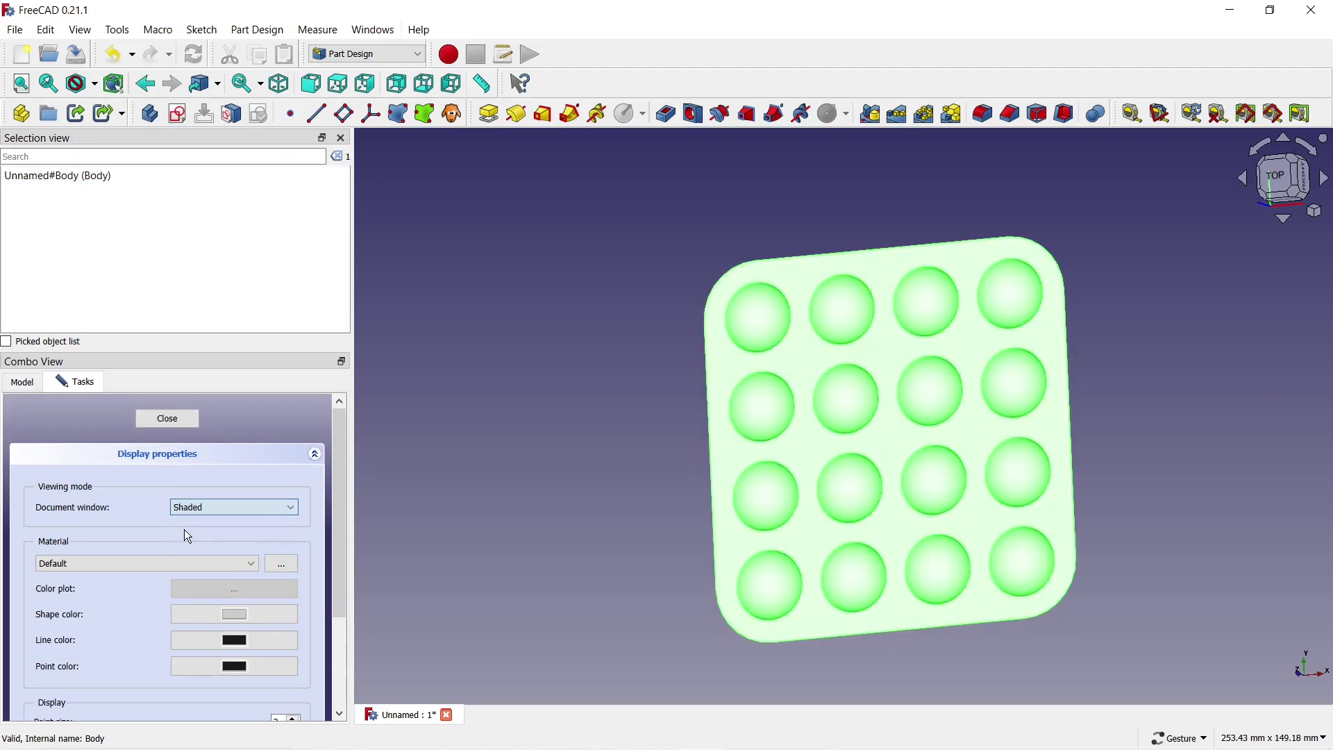
Step: Give the Body the Chrome material and a light cyan #aaffff shape colour
left_click(226, 616)
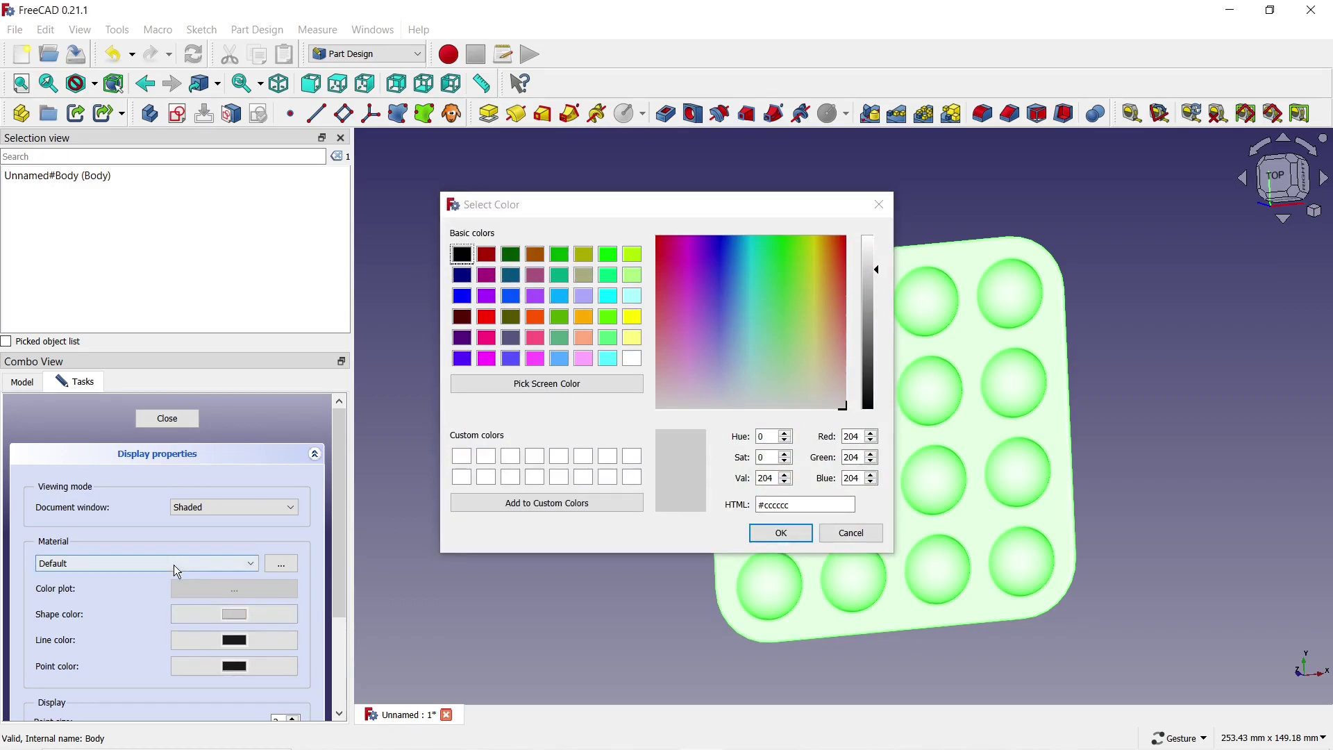
left_click(174, 565)
left_click(142, 628)
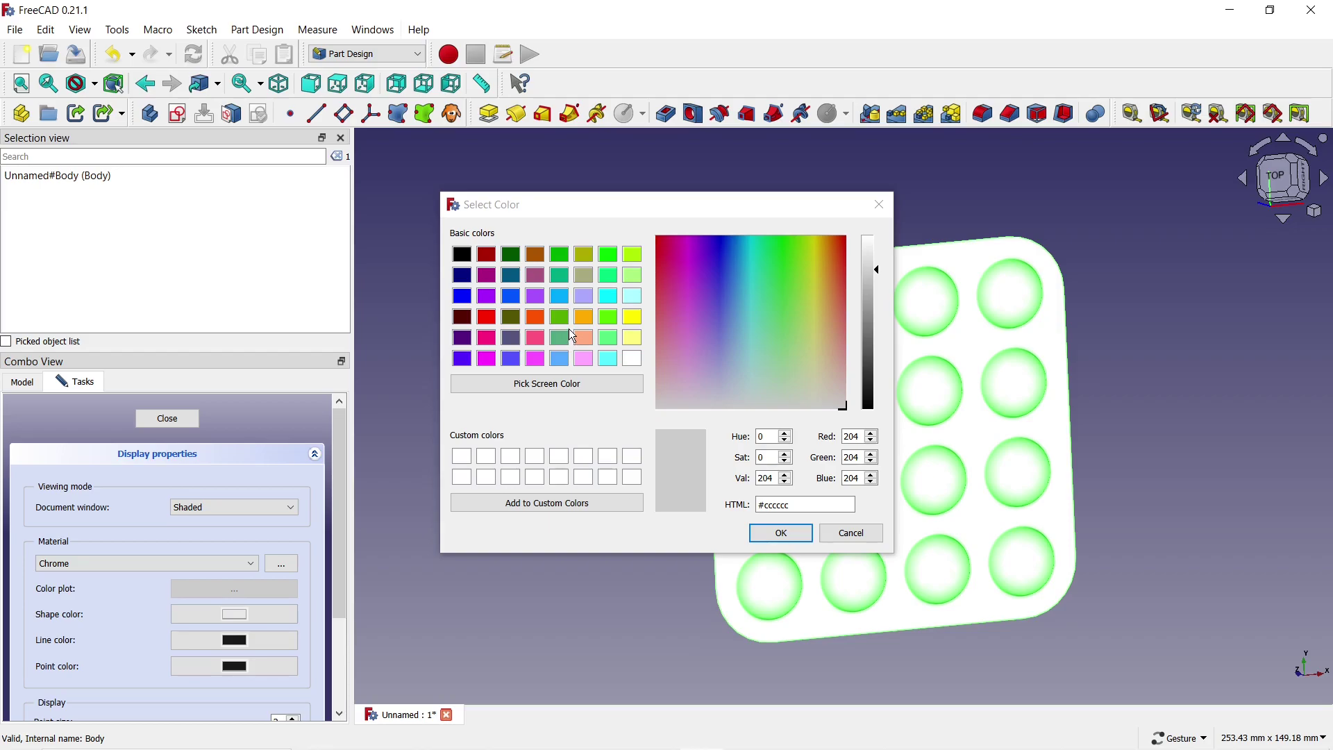
left_click(631, 296)
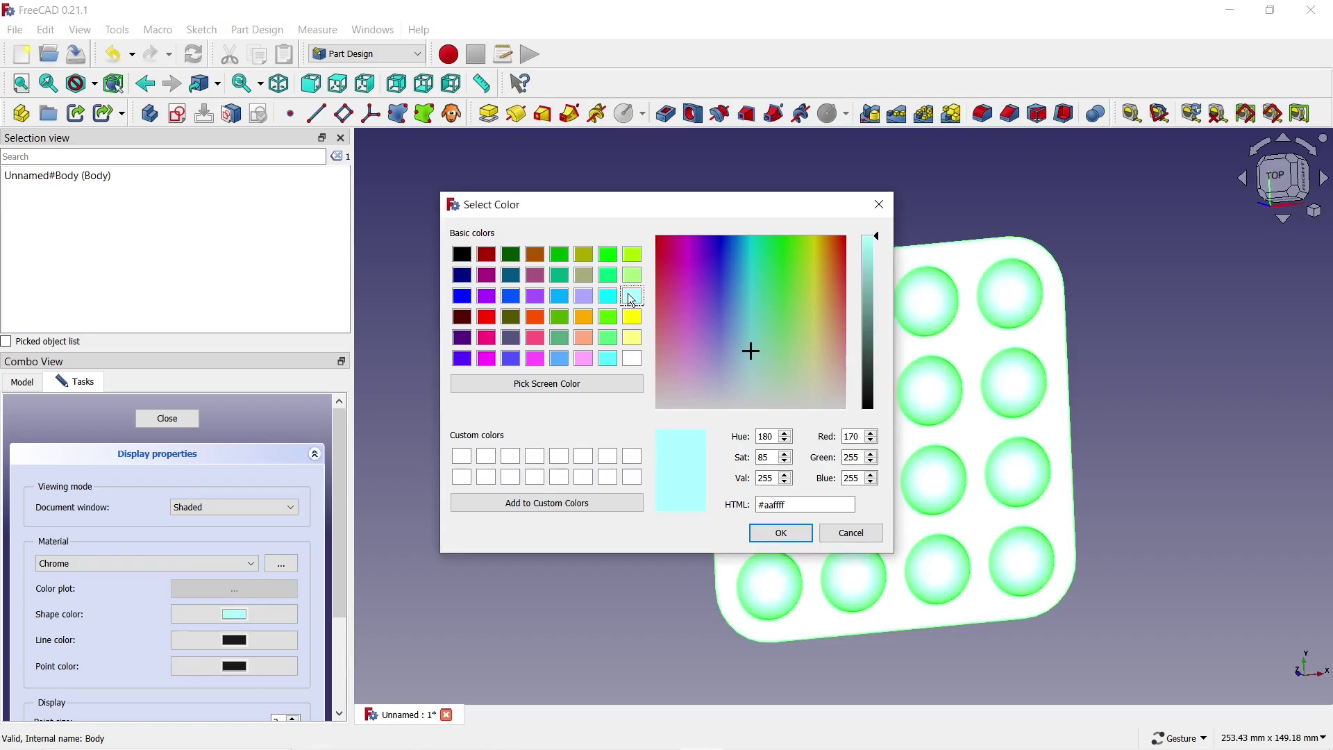
left_click(779, 535)
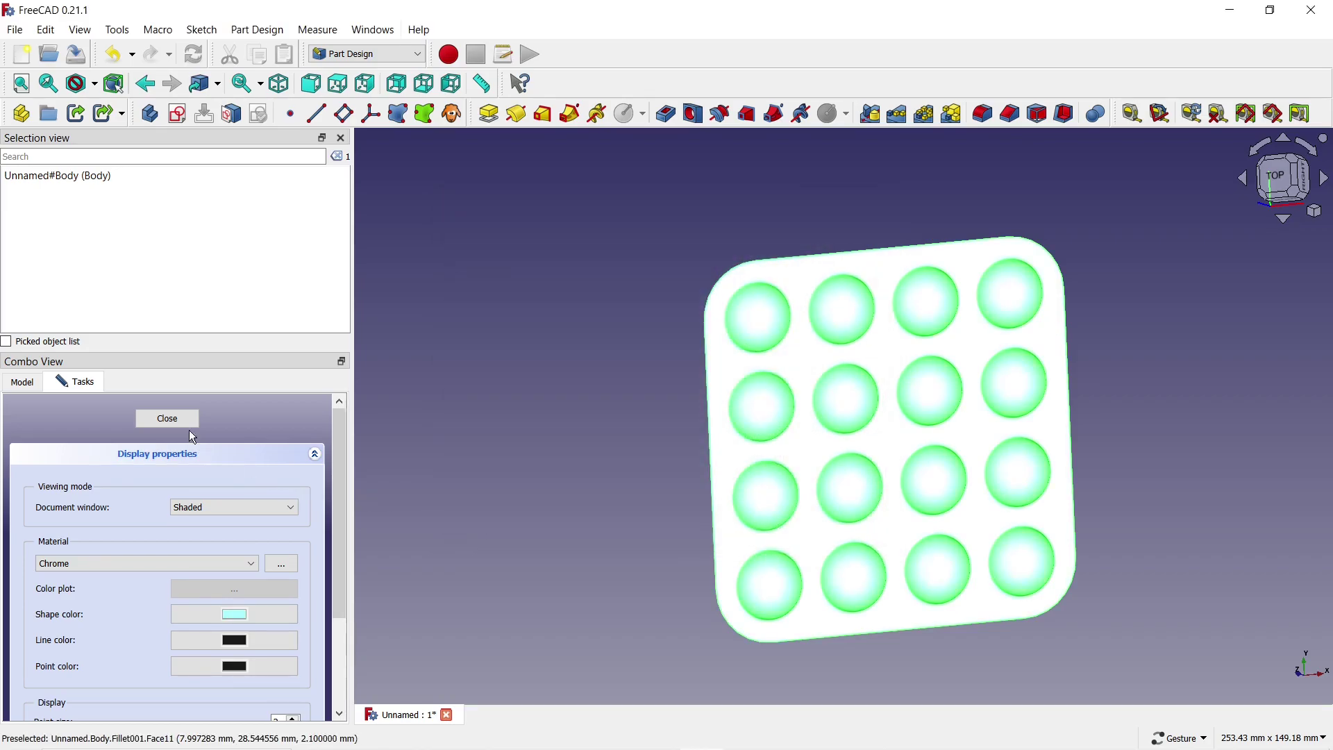
left_click(167, 418)
left_click(460, 477)
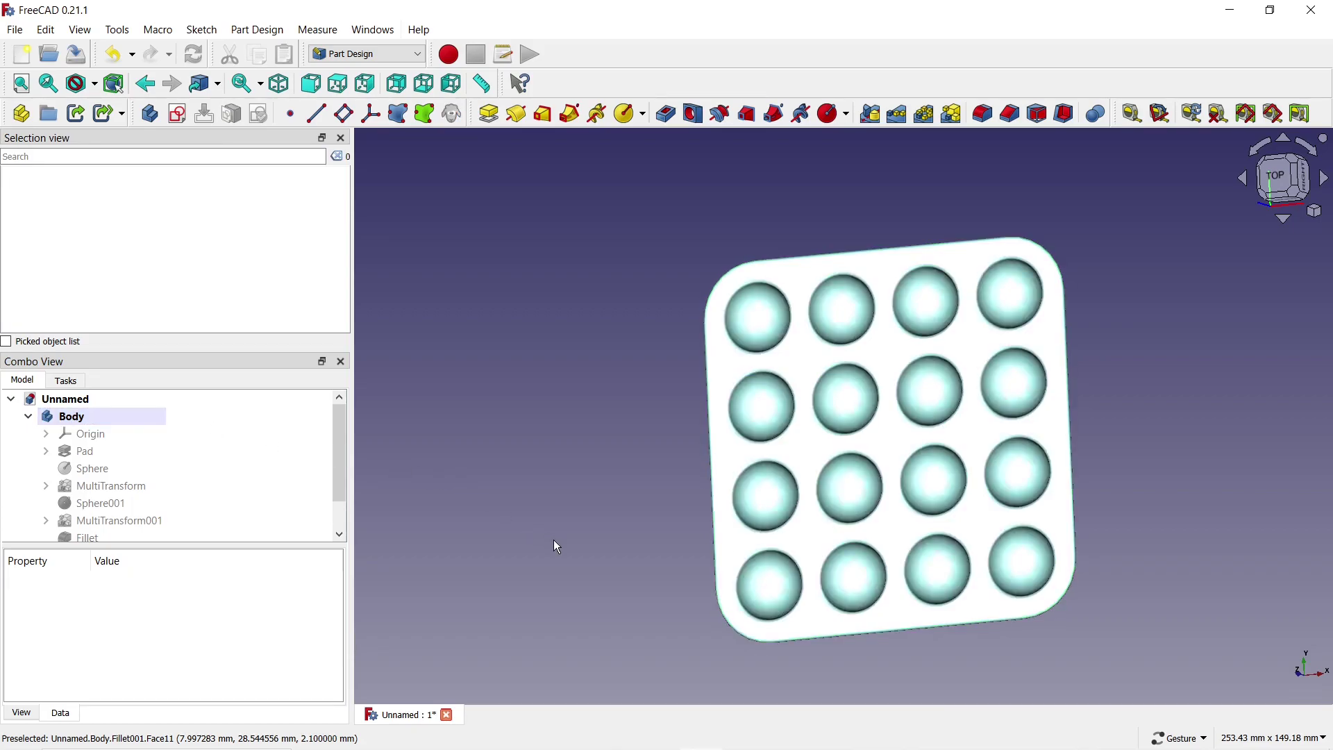
mouse_move(553, 540)
left_mouse_down()
mouse_move(509, 475)
mouse_move(578, 486)
left_mouse_up()
mouse_move(1012, 609)
left_mouse_down()
mouse_move(909, 583)
mouse_move(934, 541)
mouse_move(851, 437)
mouse_move(761, 366)
mouse_move(604, 419)
mouse_move(500, 584)
left_mouse_up()
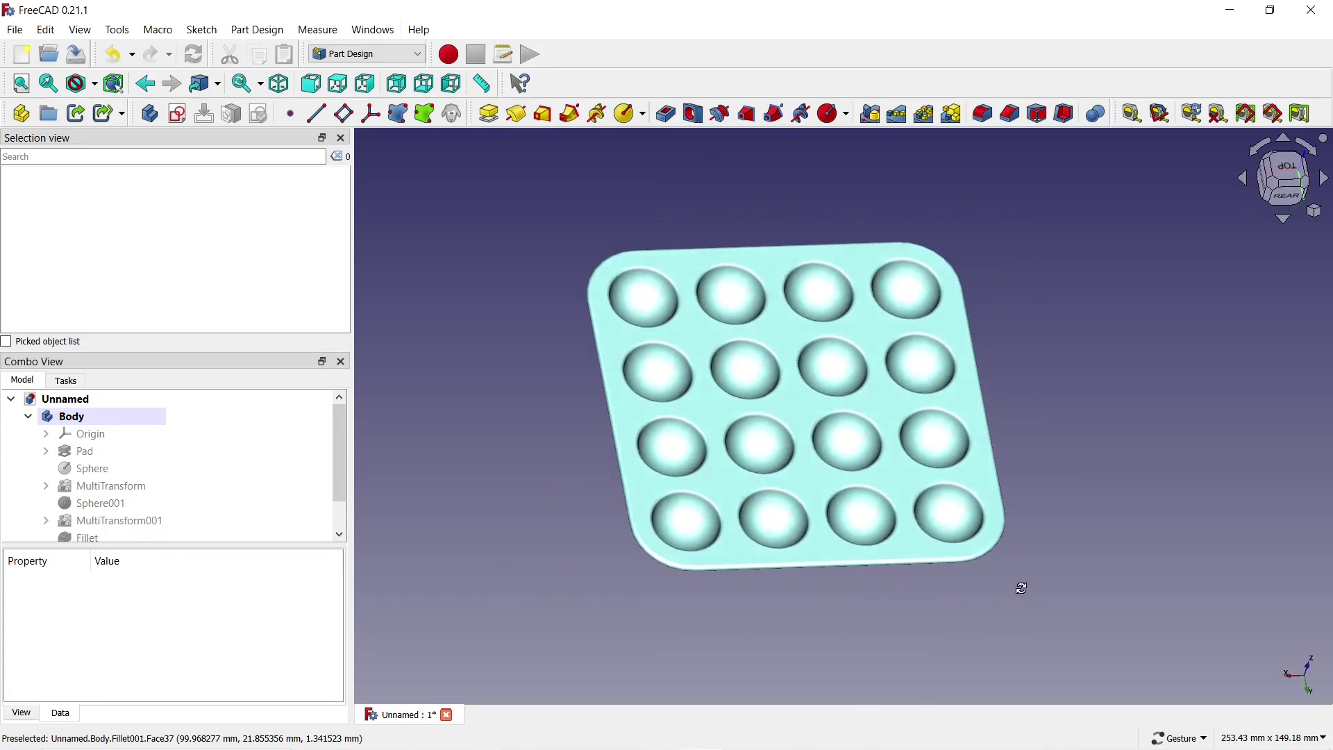